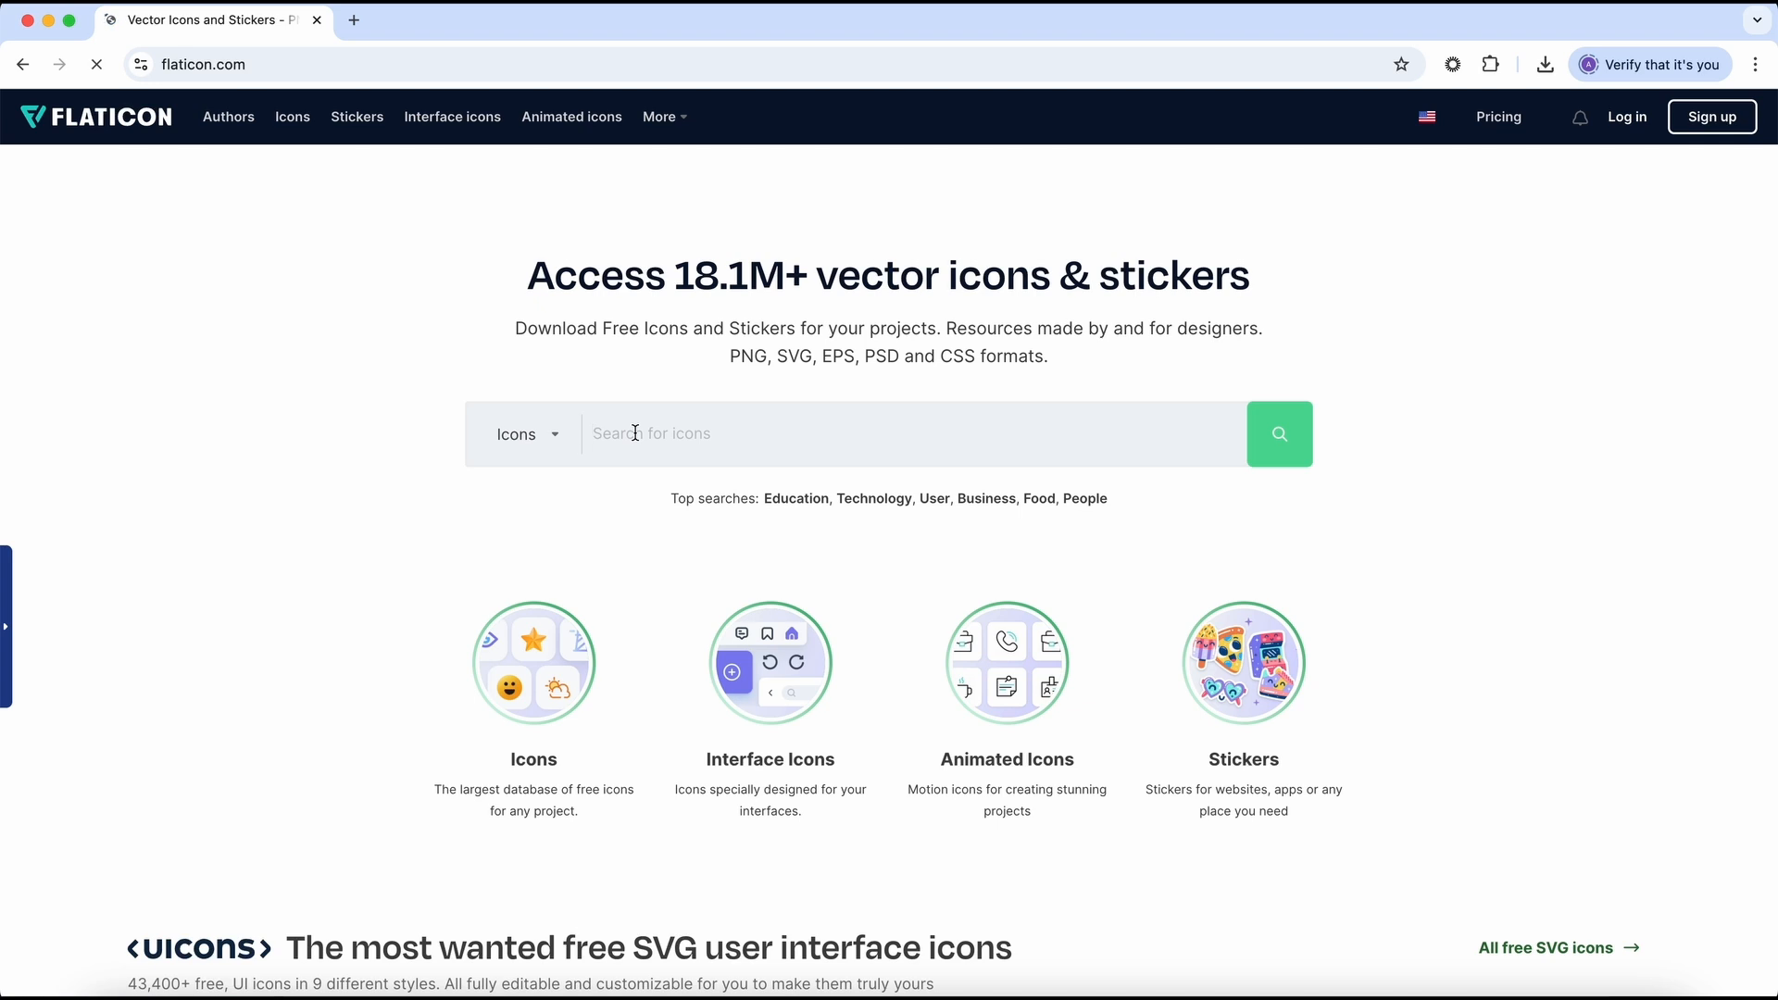
Step: Search the icon library for "group of people"
{"action": "left_click", "coordinate": [635, 432]}
{"action": "type", "text": "group of people"}
{"action": "key", "text": "Return"}
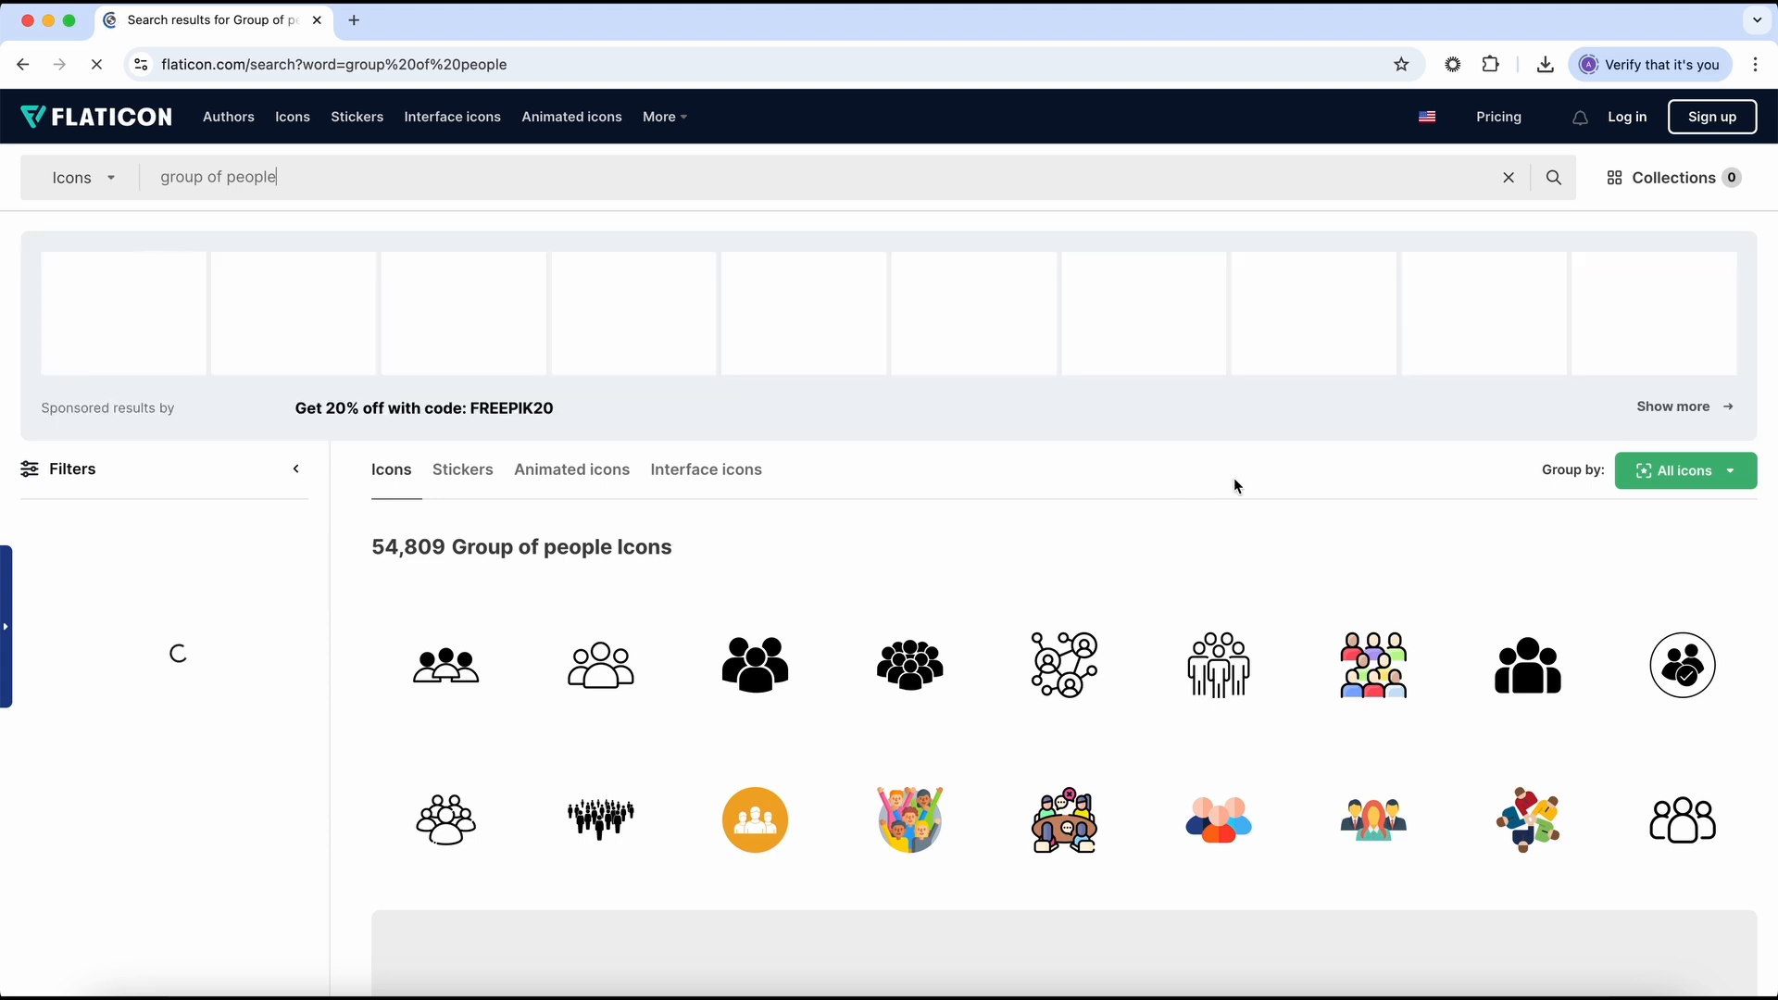
Step: Open the networking icon of linked people and preview its Lineal Color and Flat versions
{"action": "mouse_move", "coordinate": [1039, 678]}
{"action": "scroll", "coordinate": [1039, 679], "scroll_direction": "down", "scroll_amount": 1}
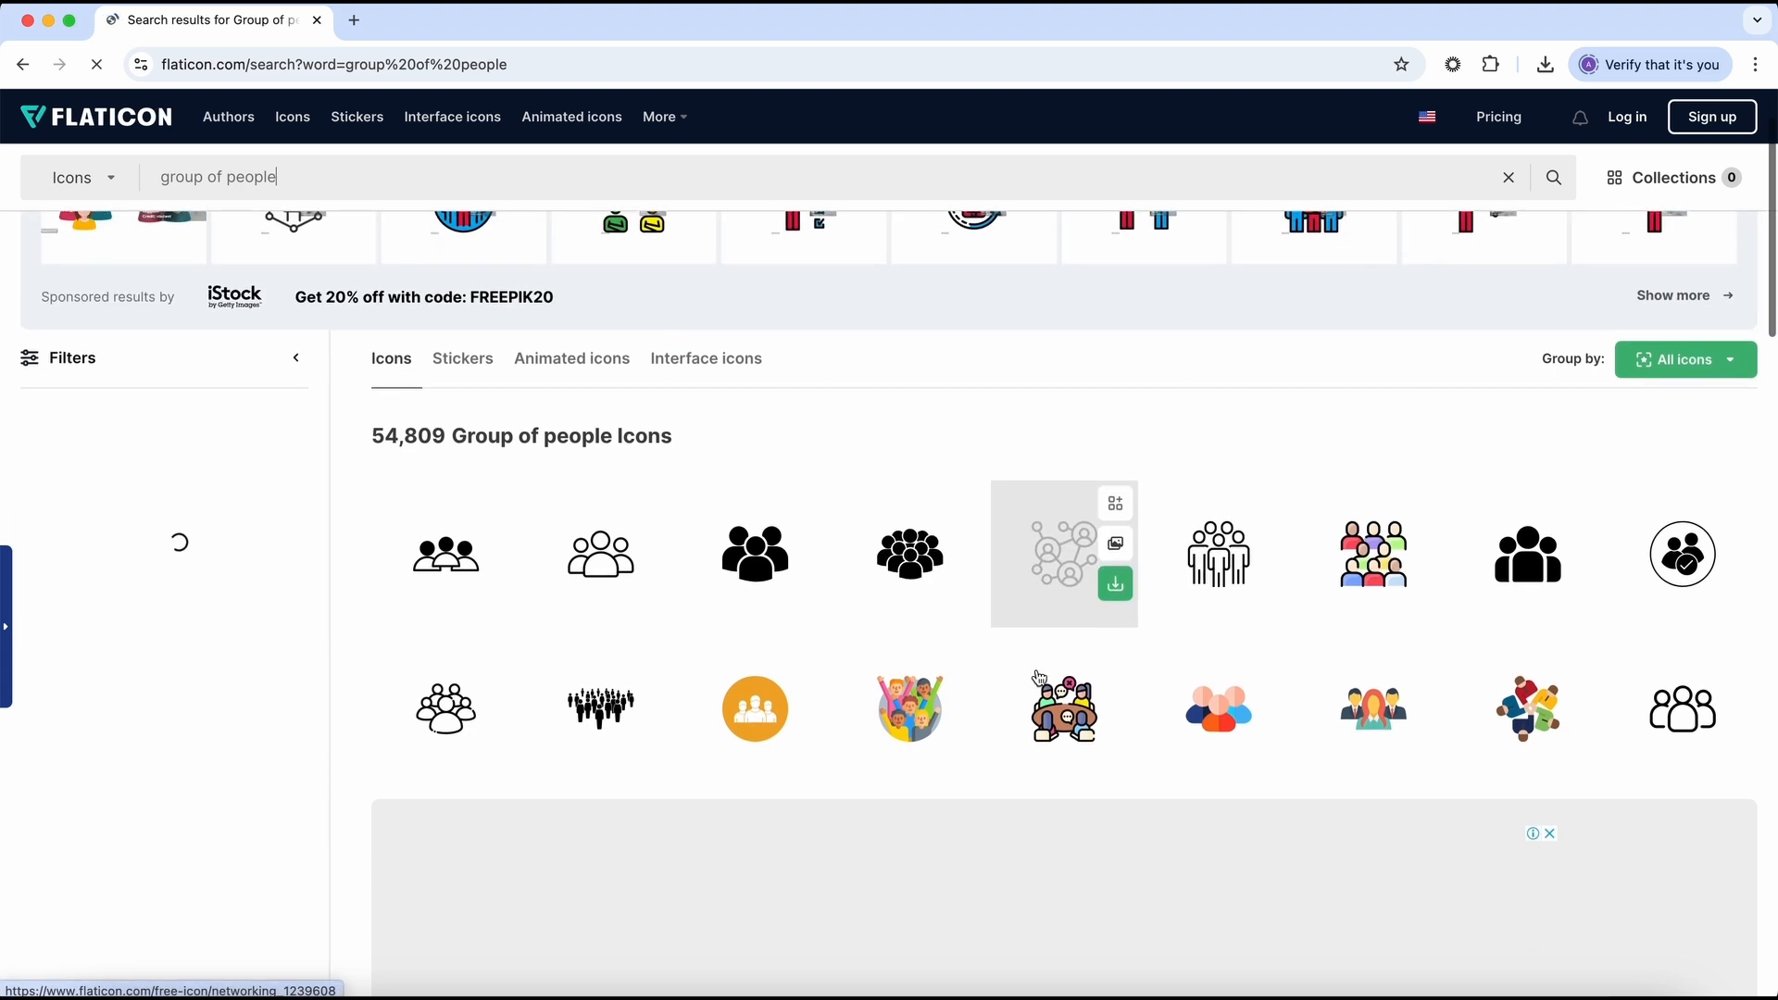
{"action": "left_click", "coordinate": [1060, 567]}
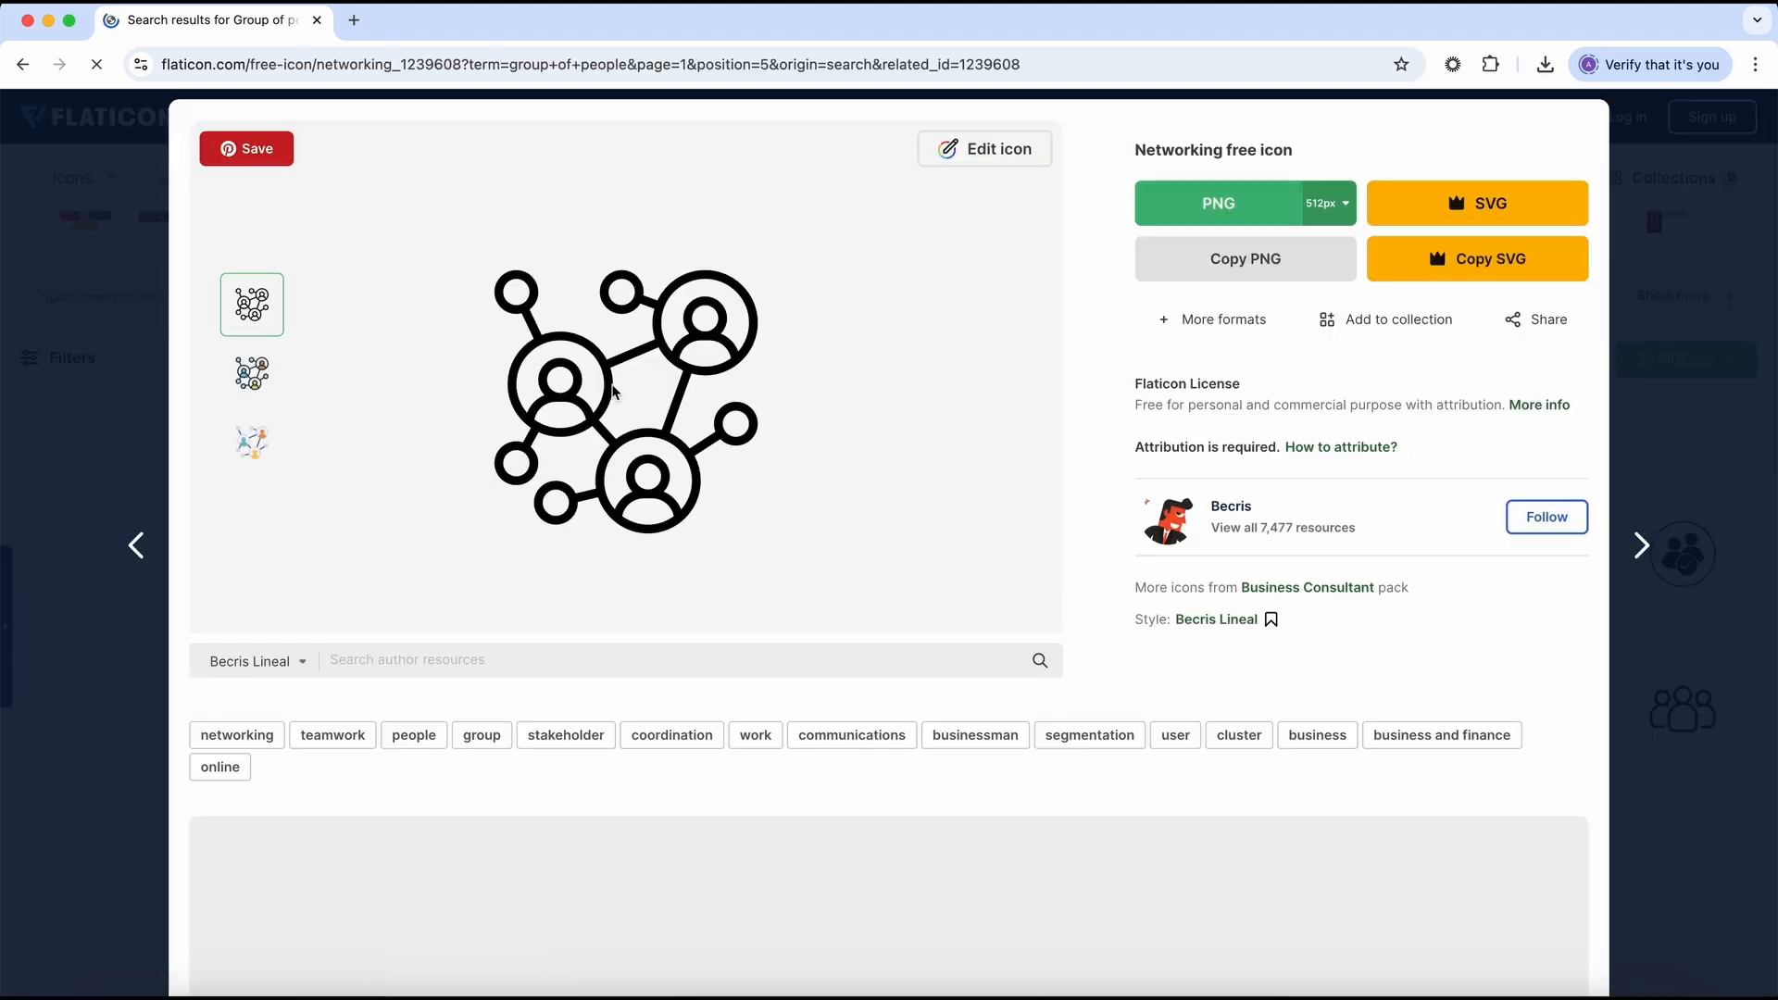
{"action": "left_click", "coordinate": [252, 387]}
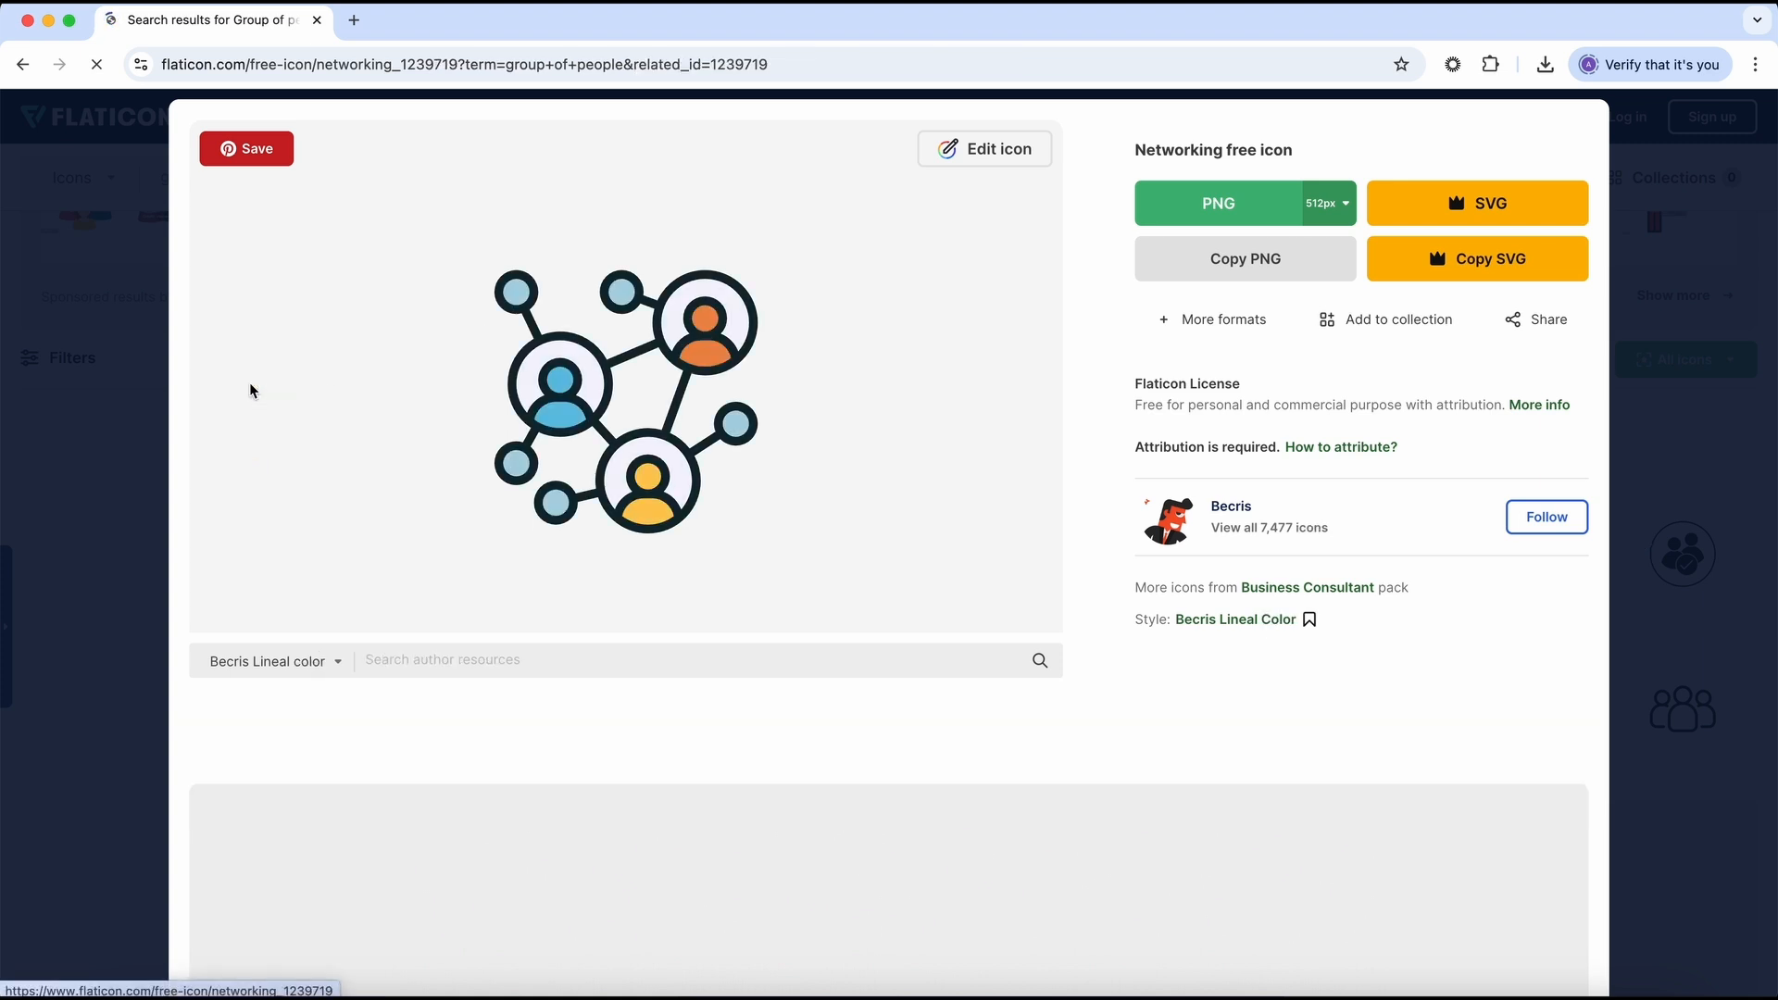
{"action": "left_click", "coordinate": [257, 446]}
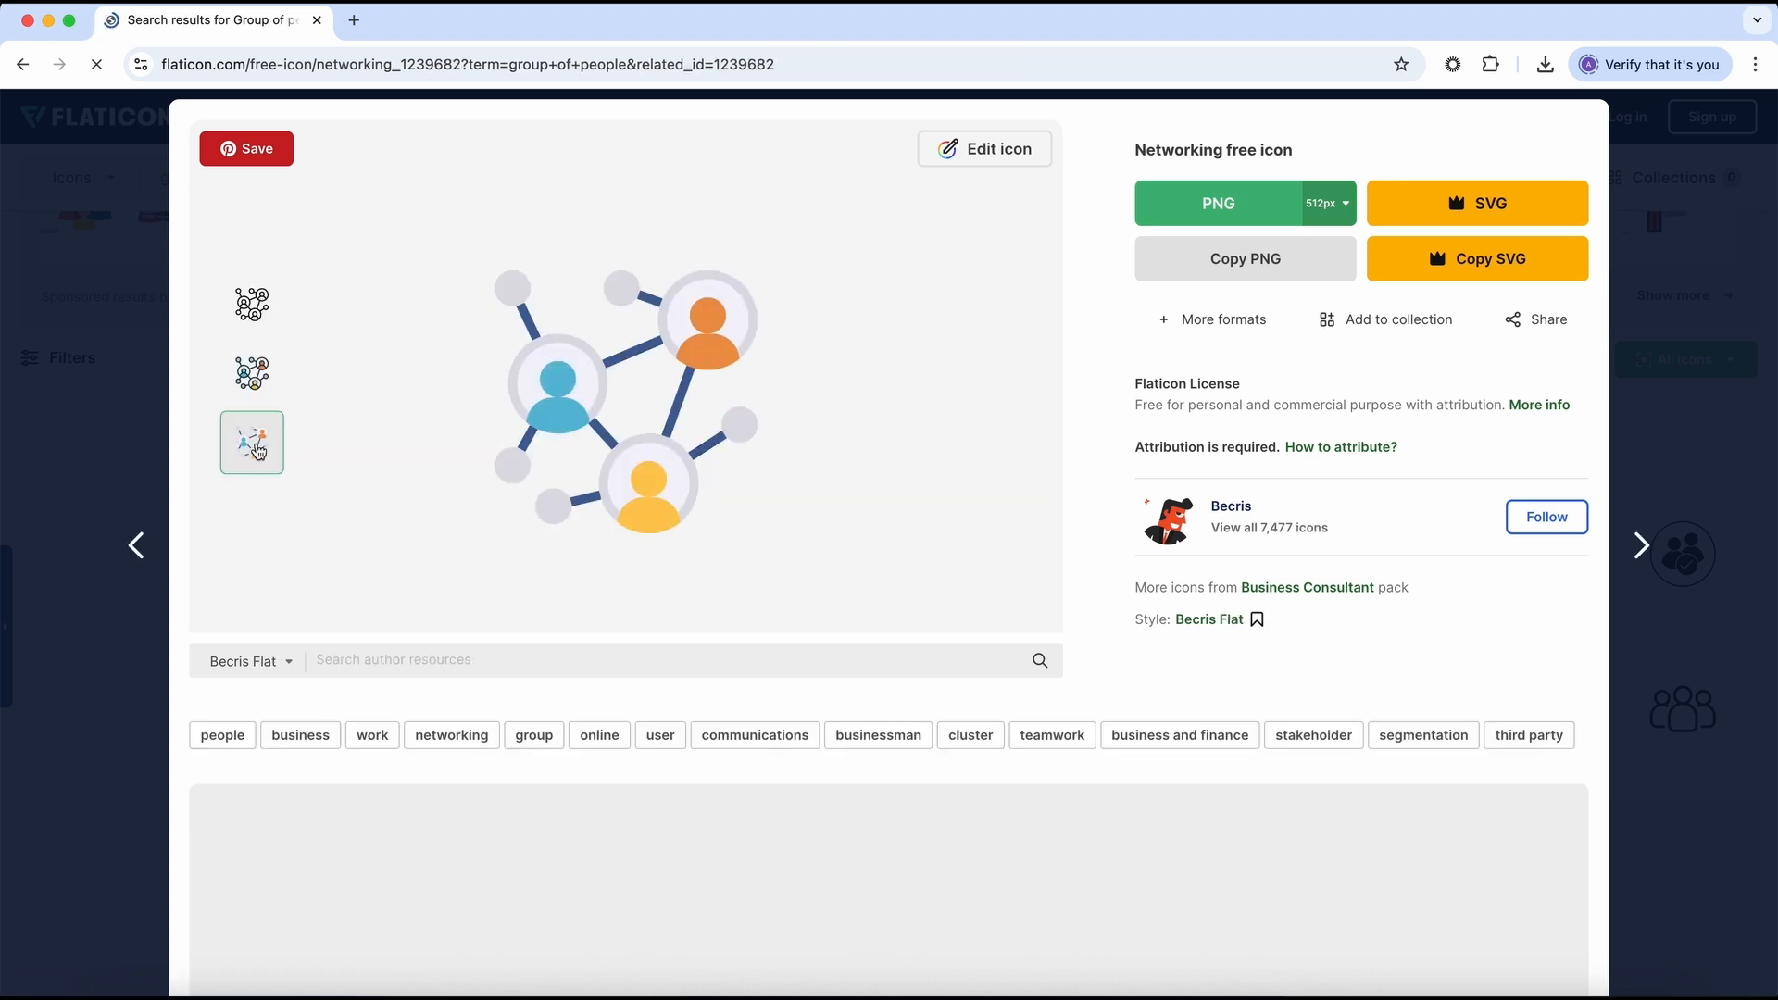
Step: Open the flat networking icon in the editor and proceed to the account login
{"action": "left_click", "coordinate": [987, 159]}
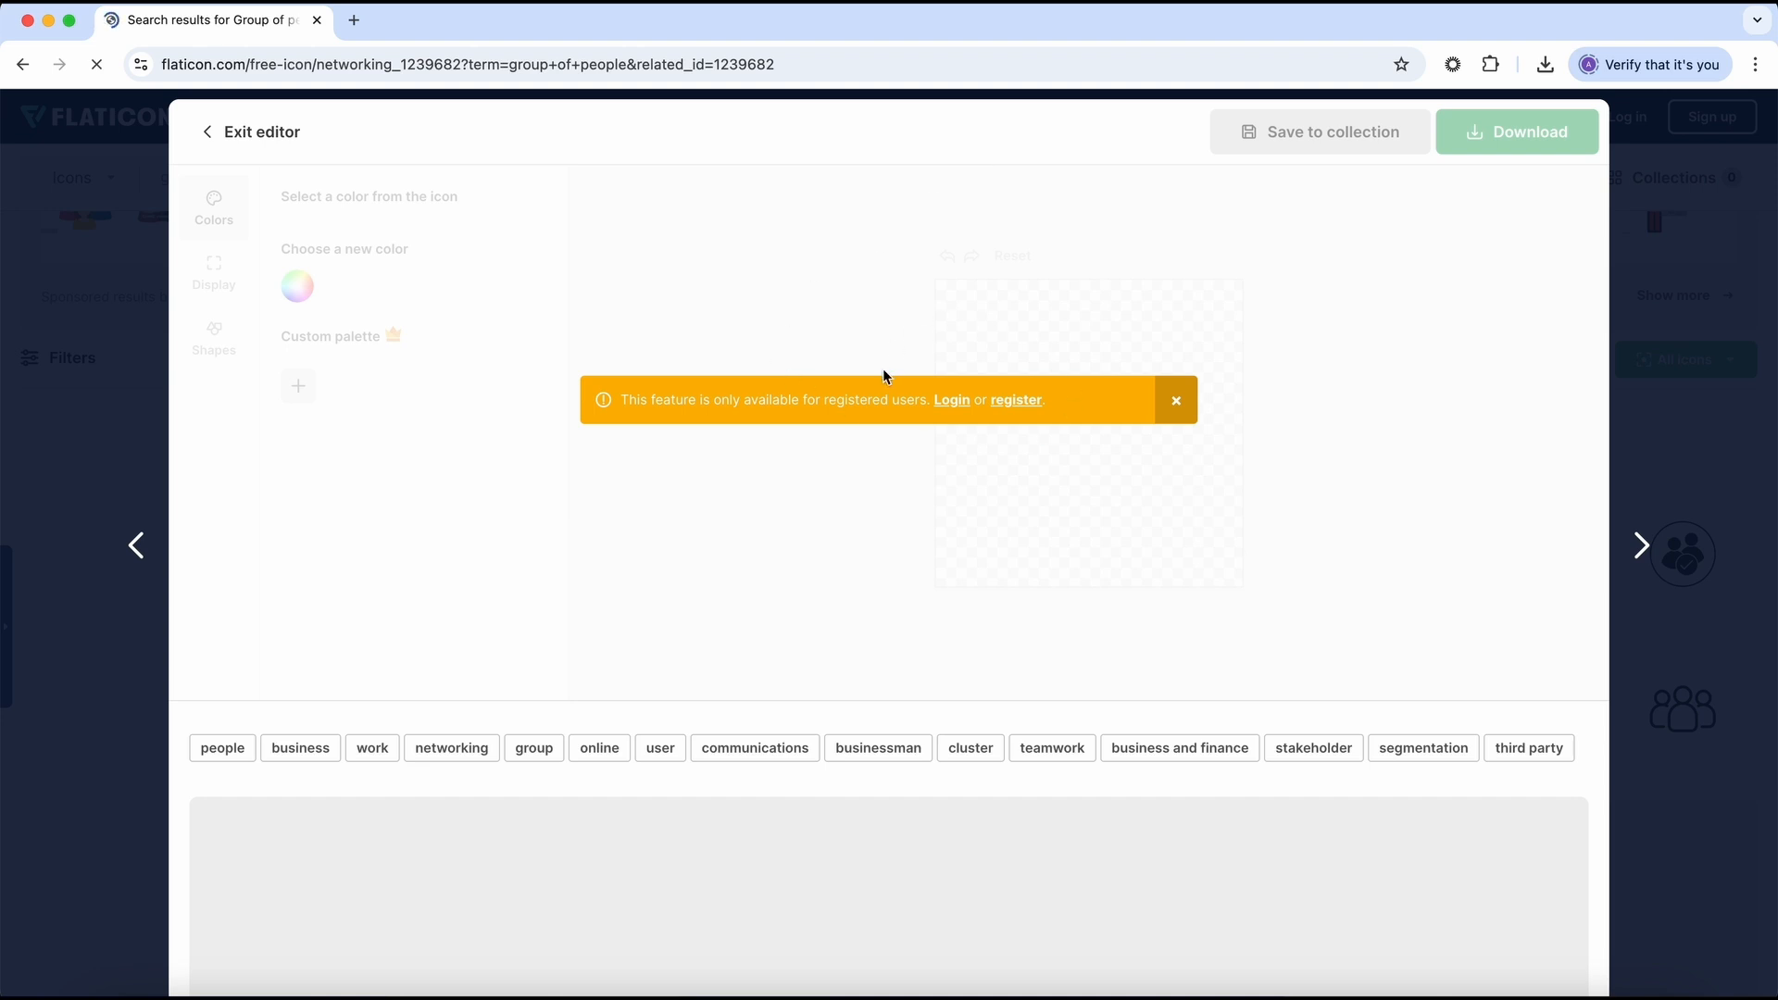
{"action": "left_click", "coordinate": [952, 400]}
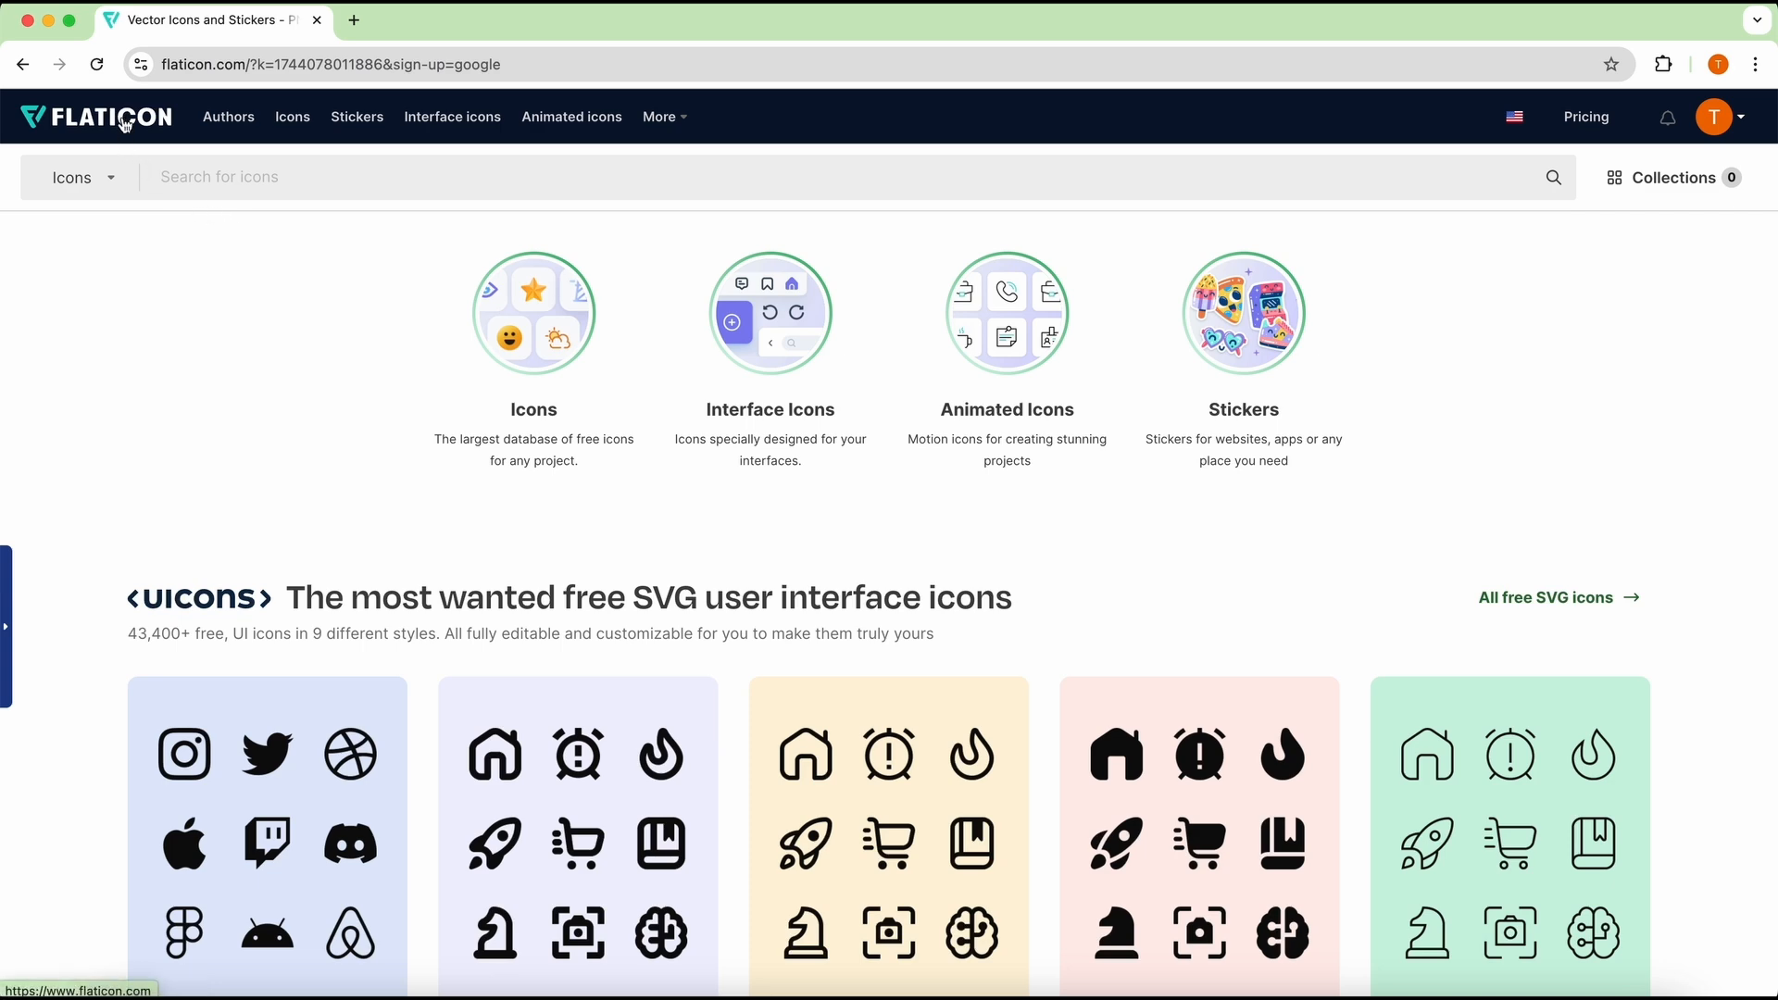
Step: Open the Icon Fonts page from the home page and look through its trending icons
{"action": "scroll", "coordinate": [794, 516], "scroll_direction": "down", "scroll_amount": 4}
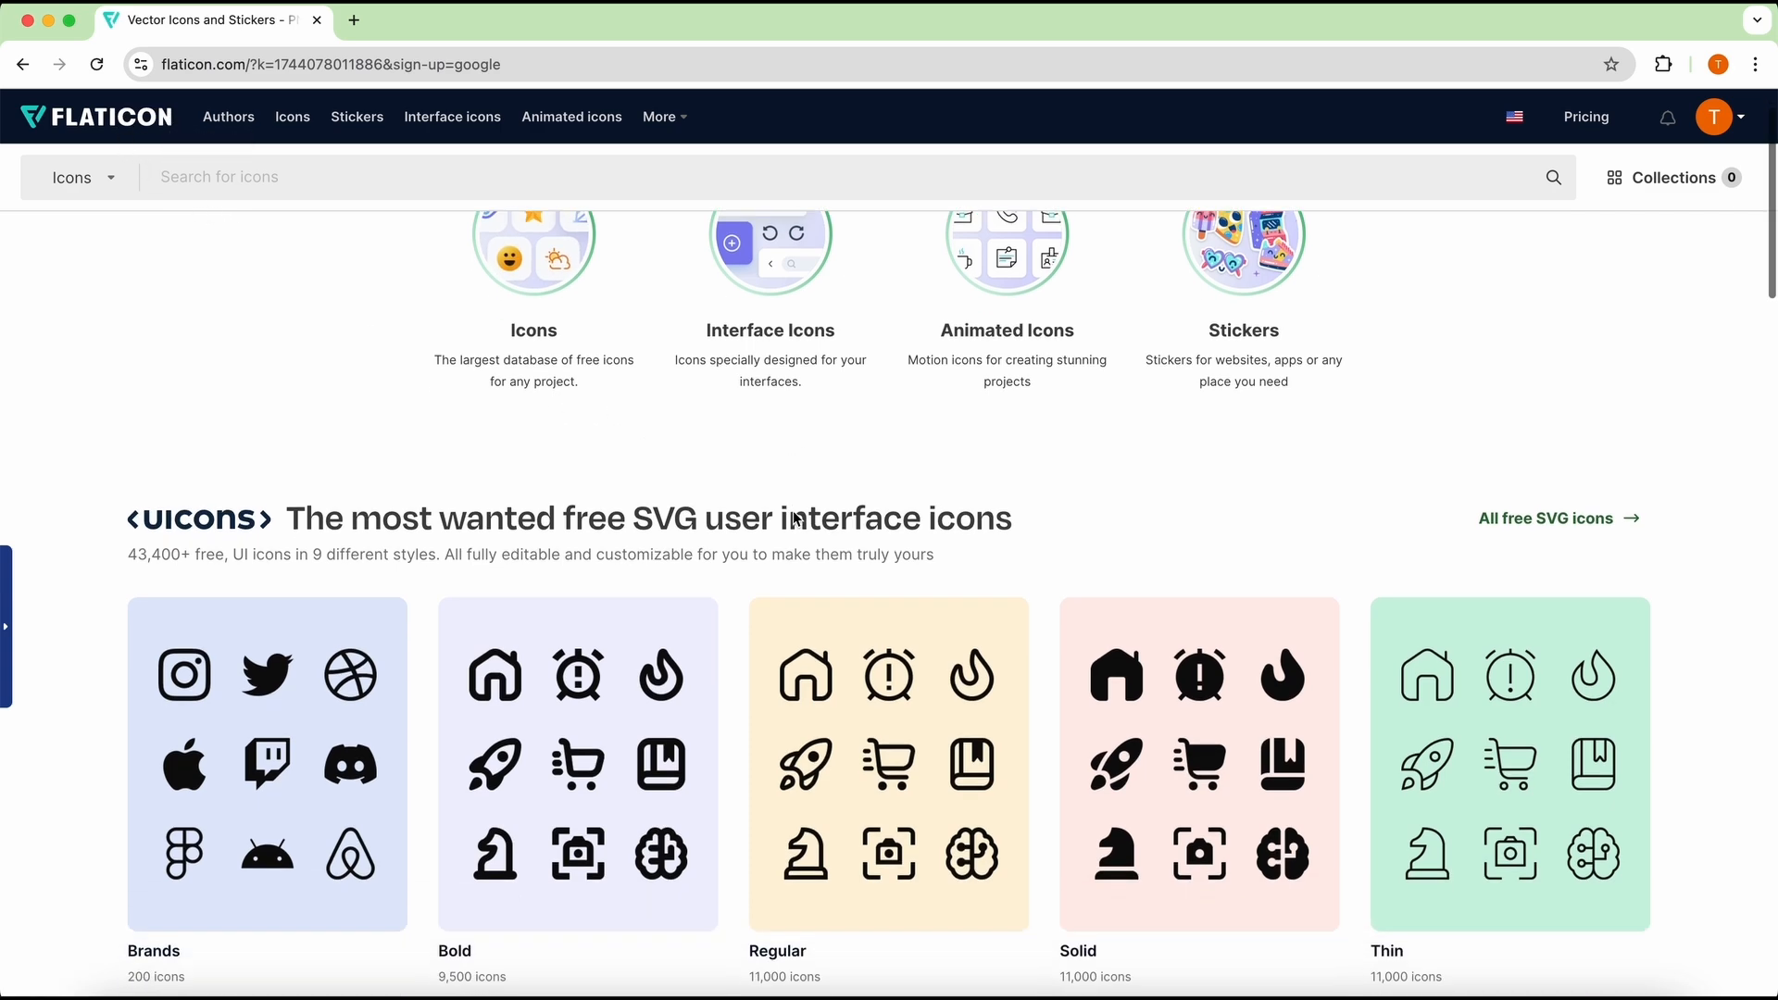
{"action": "scroll", "coordinate": [795, 517], "scroll_direction": "down", "scroll_amount": 10}
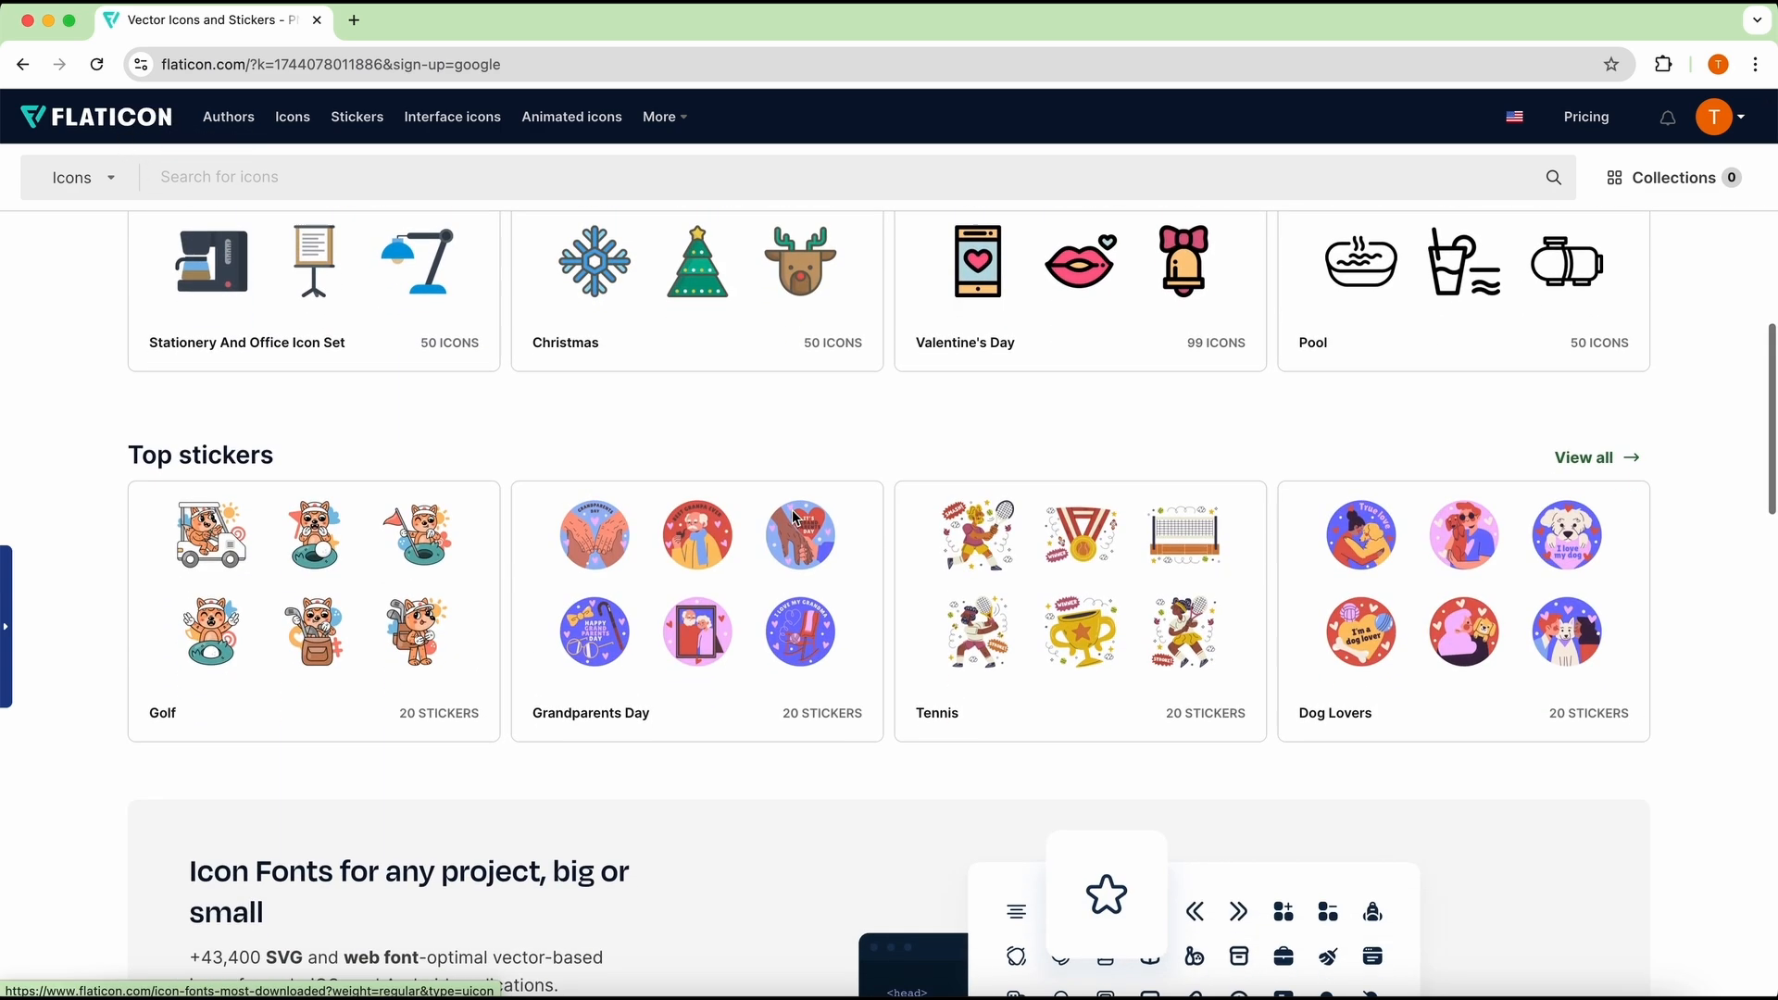
{"action": "scroll", "coordinate": [794, 518], "scroll_direction": "down", "scroll_amount": 5}
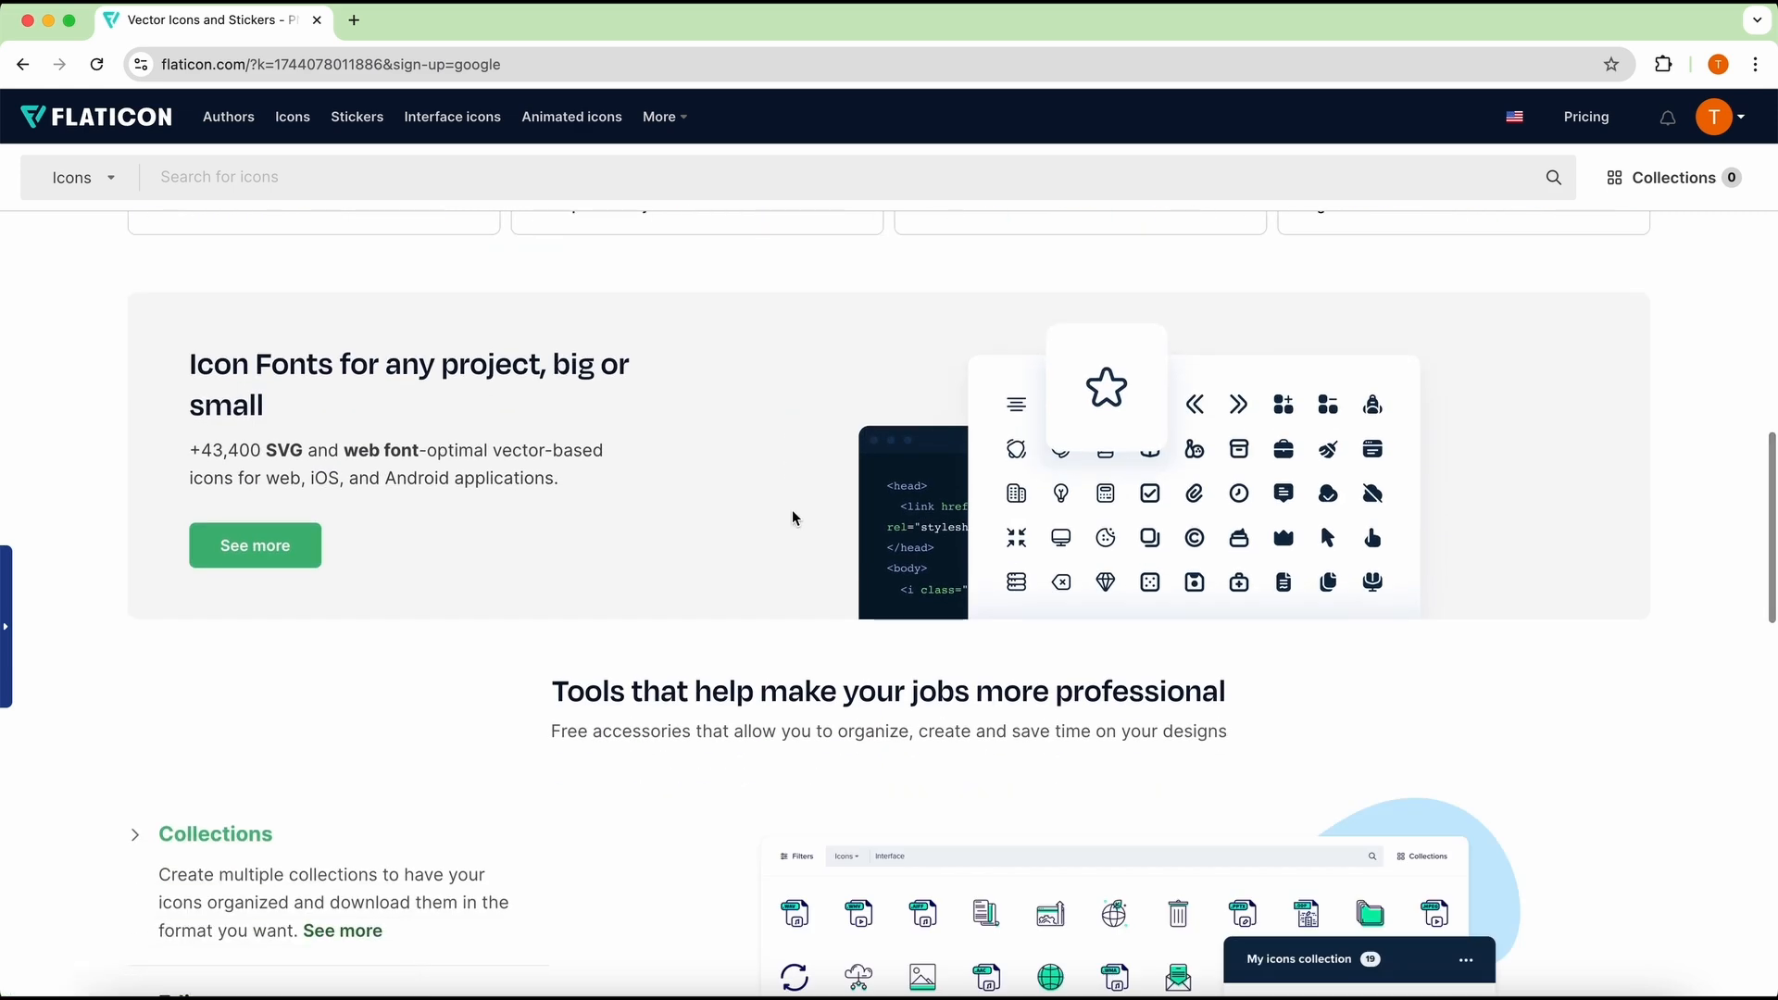
{"action": "left_click", "coordinate": [311, 546]}
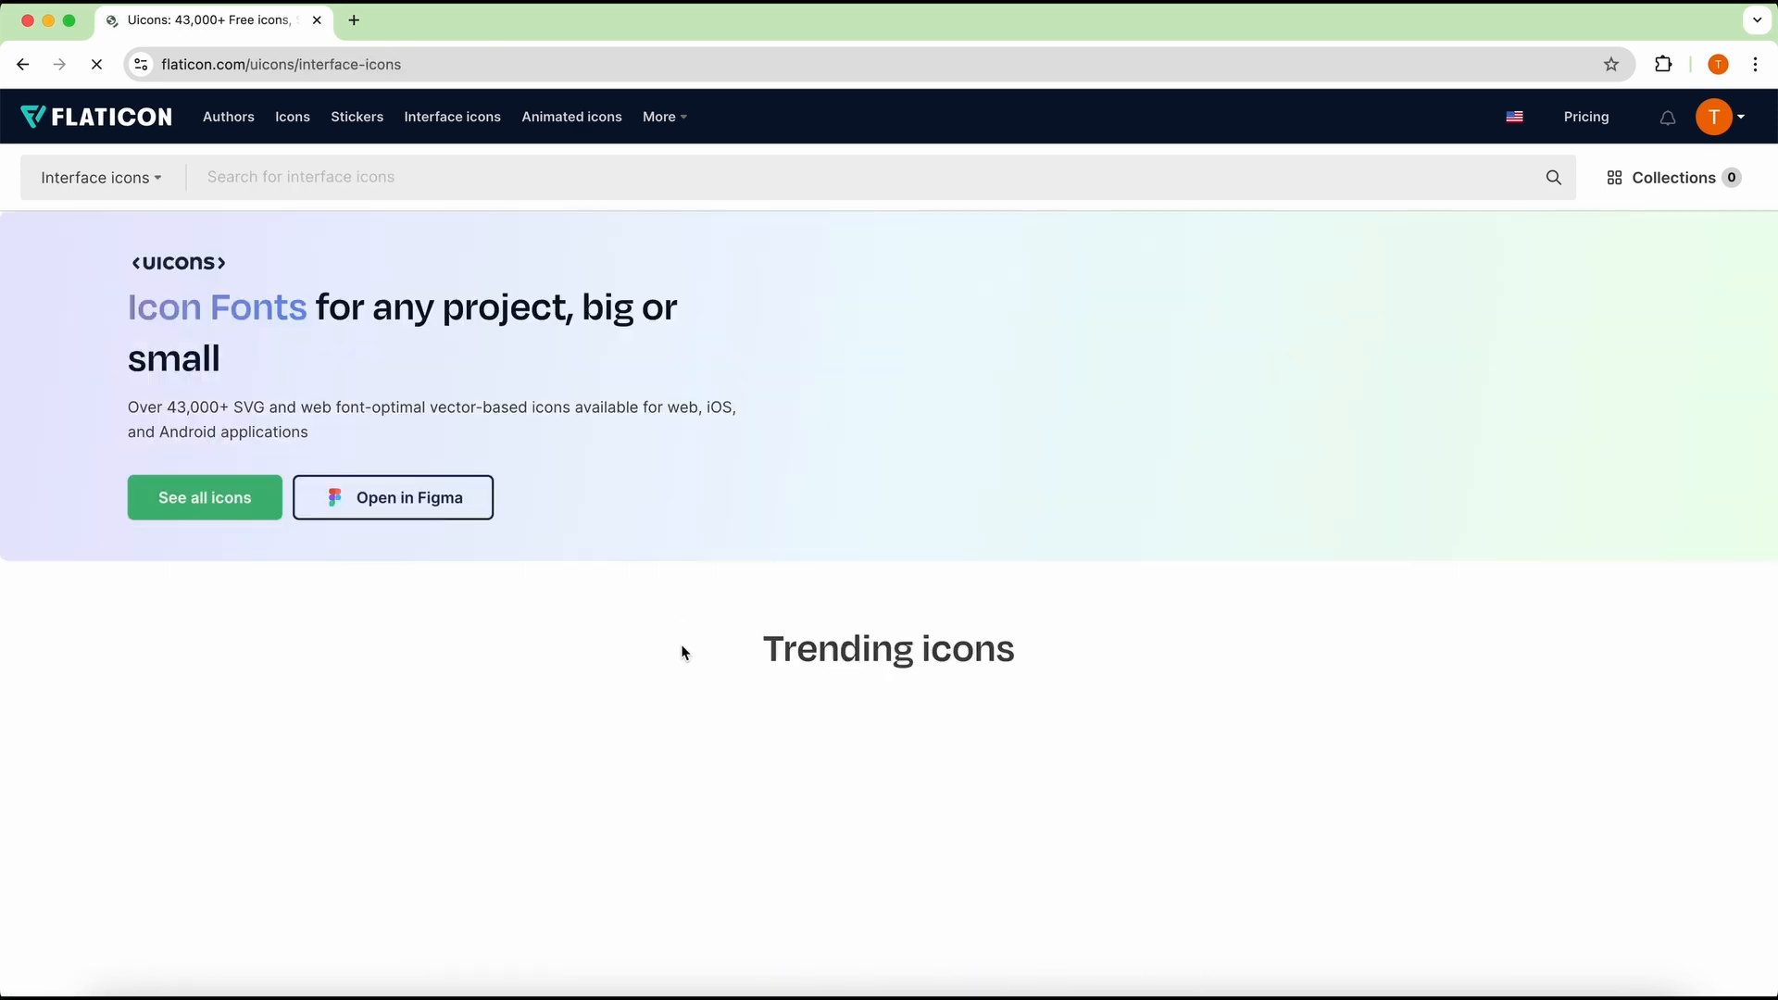
{"action": "scroll", "coordinate": [682, 648], "scroll_direction": "down", "scroll_amount": 4}
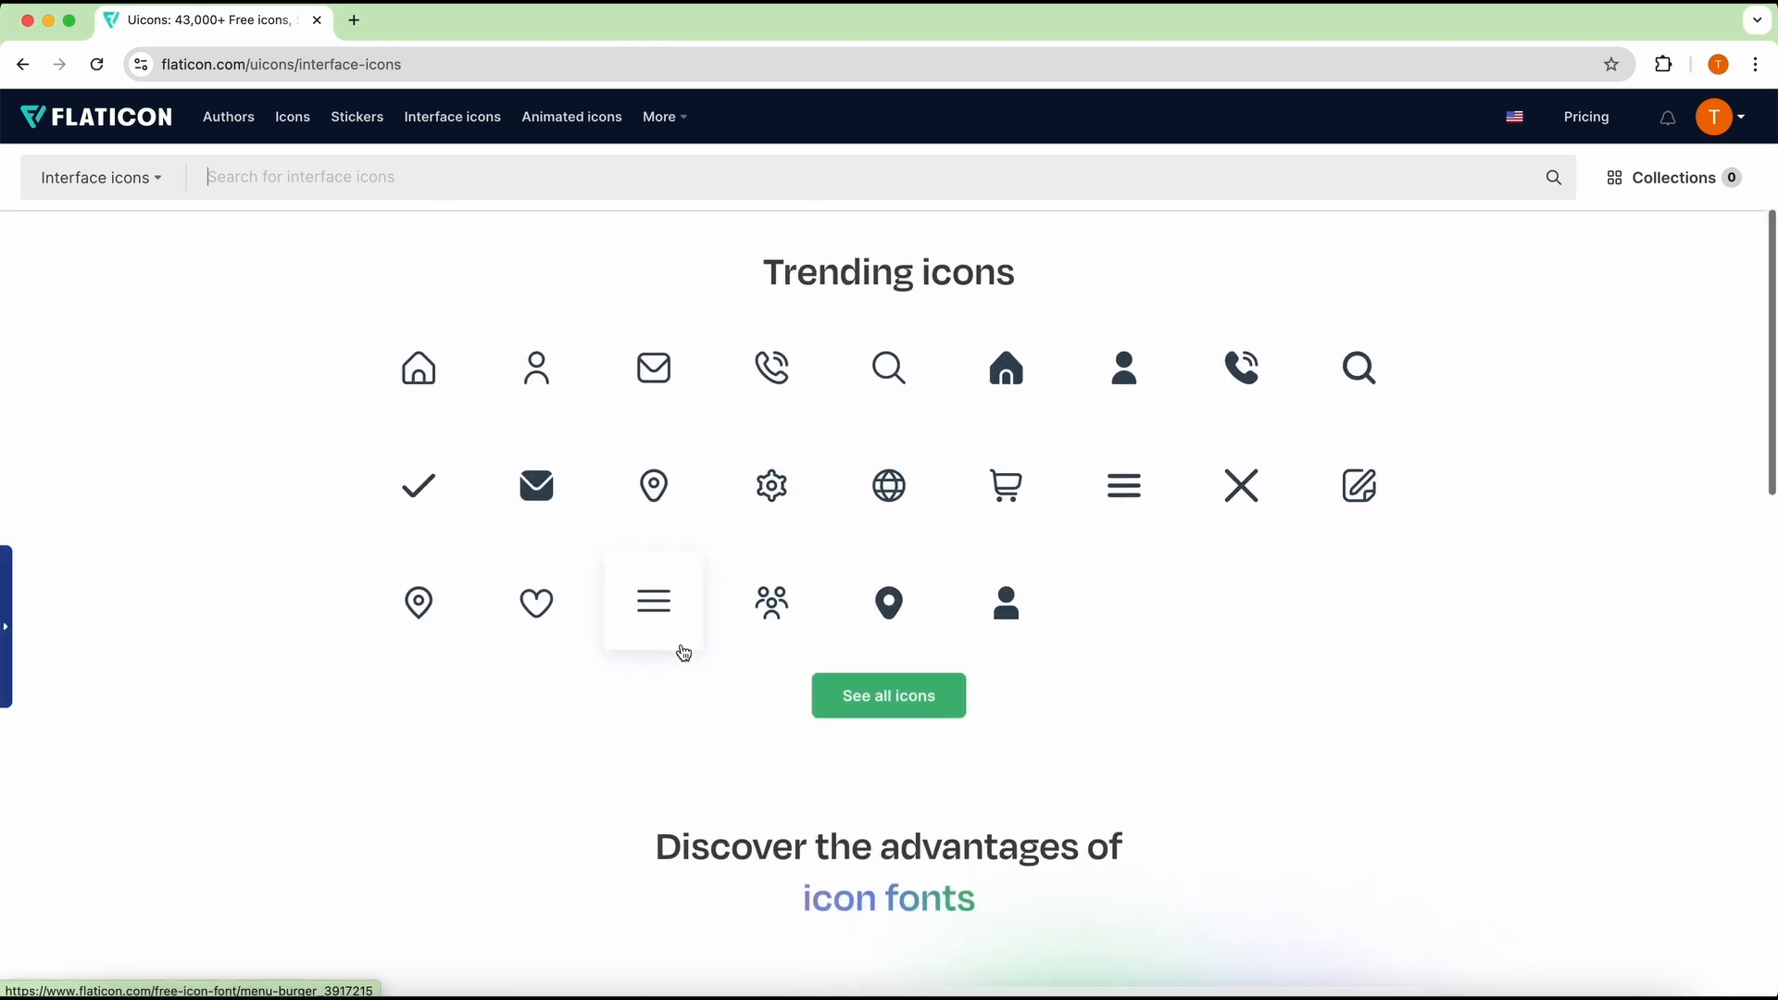
{"action": "scroll", "coordinate": [681, 643], "scroll_direction": "down", "scroll_amount": 7}
{"action": "scroll", "coordinate": [680, 643], "scroll_direction": "up", "scroll_amount": 7}
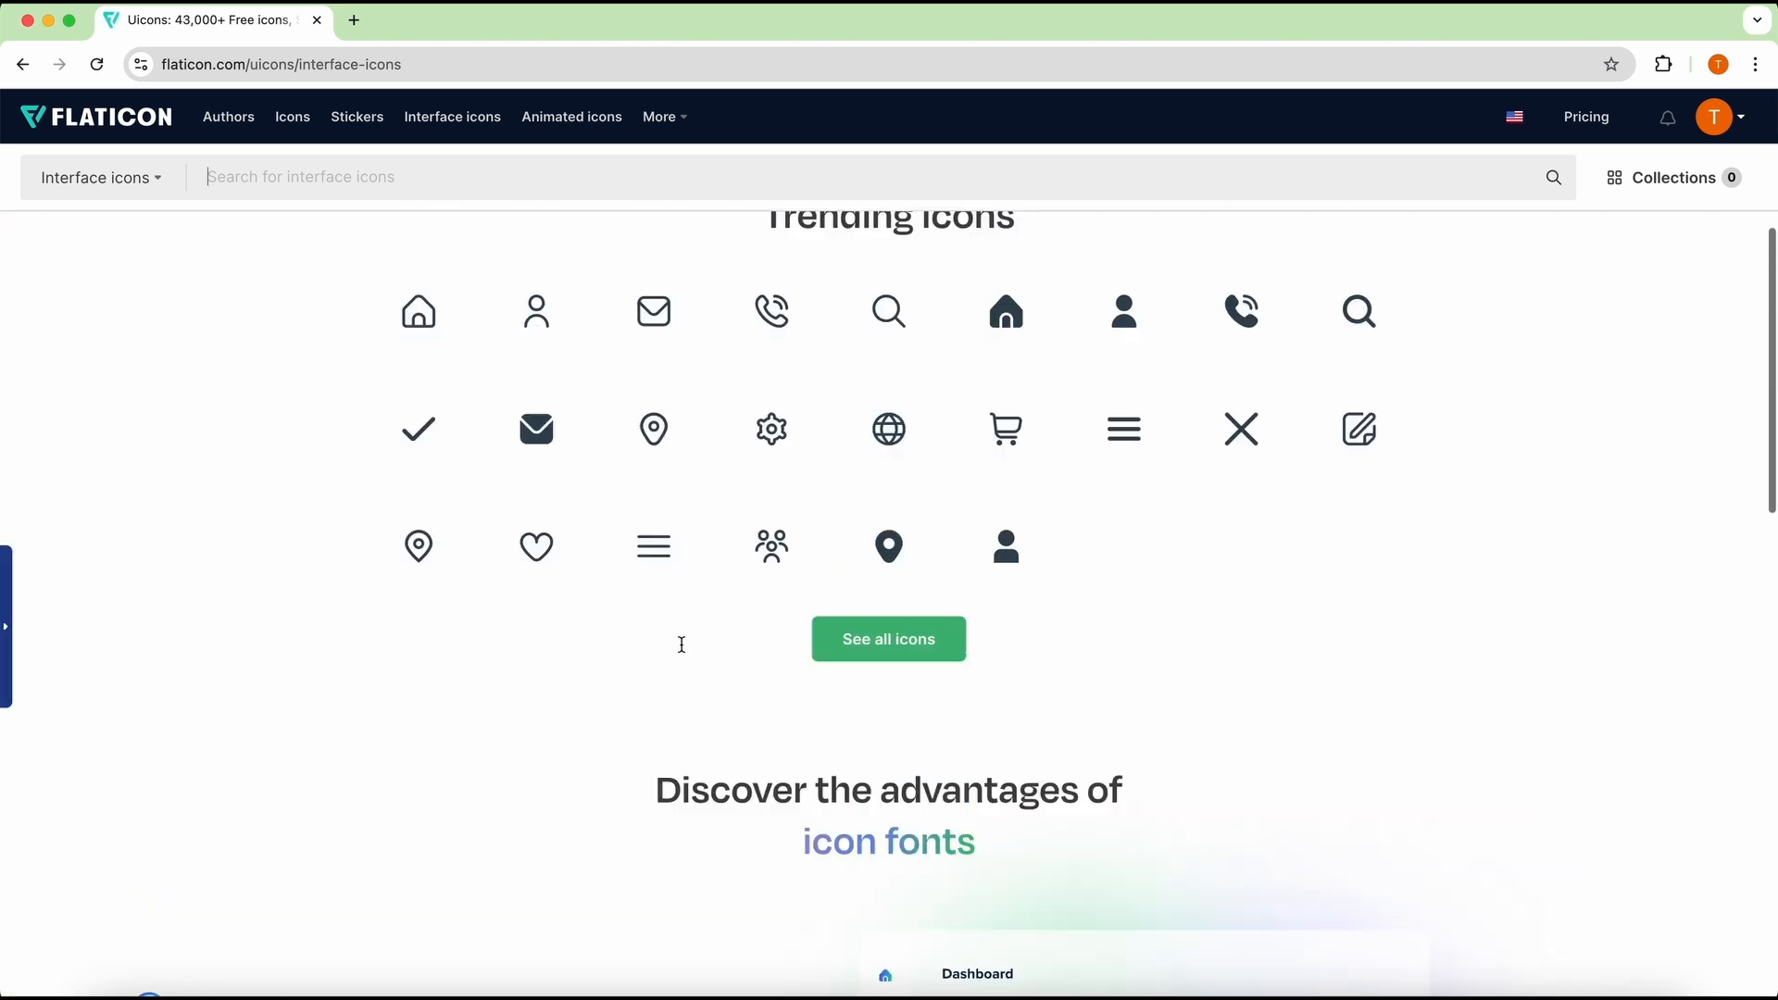
{"action": "scroll", "coordinate": [680, 642], "scroll_direction": "up", "scroll_amount": 5}
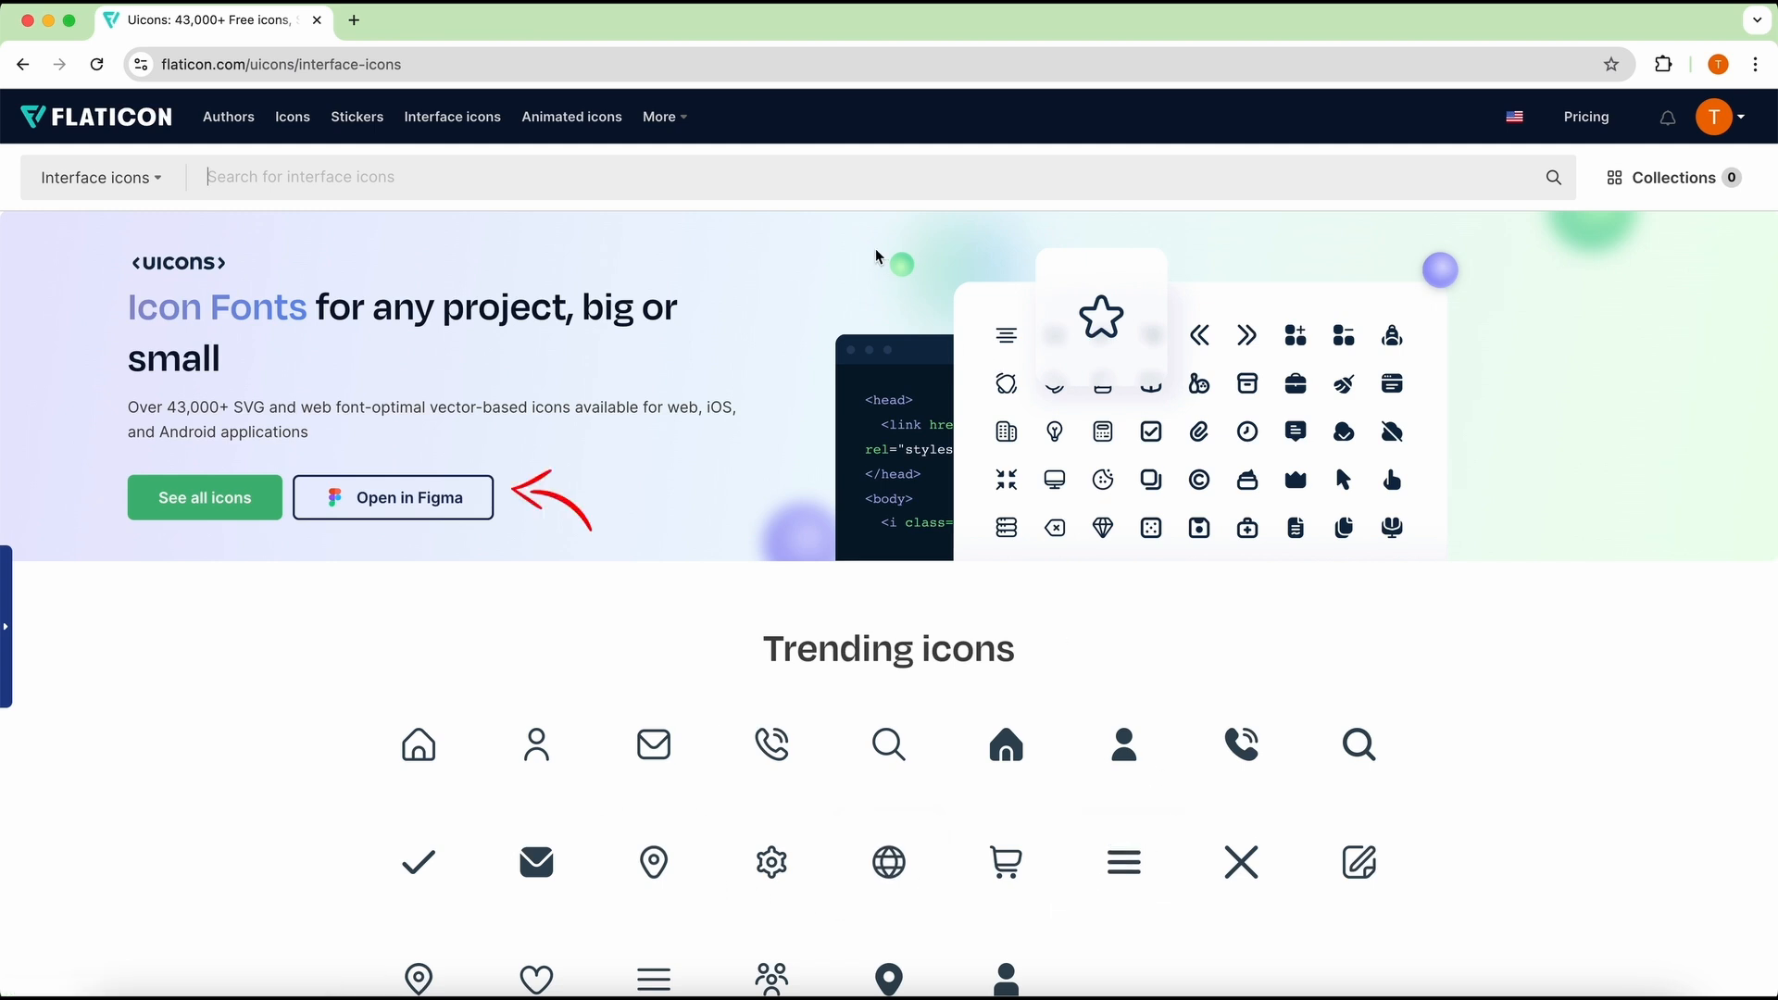
Step: Search the interface icons for "employee"
{"action": "left_click", "coordinate": [882, 174]}
{"action": "type", "text": "employee"}
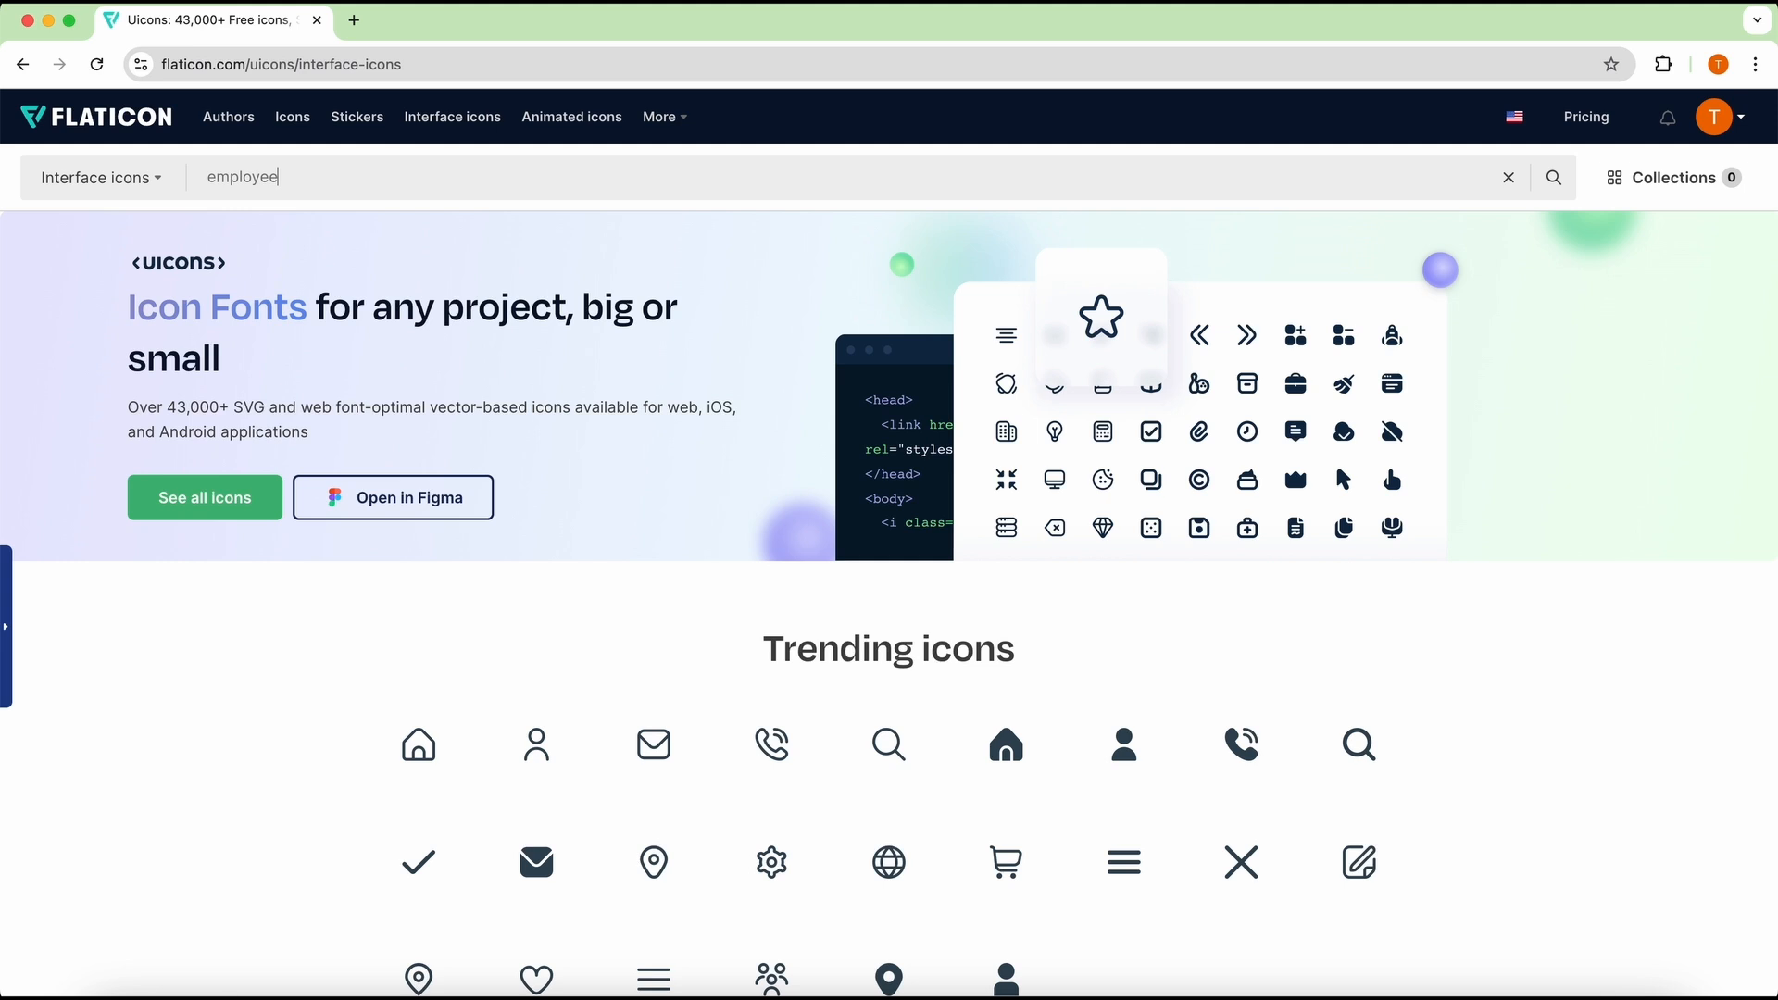
{"action": "key", "text": "Return"}
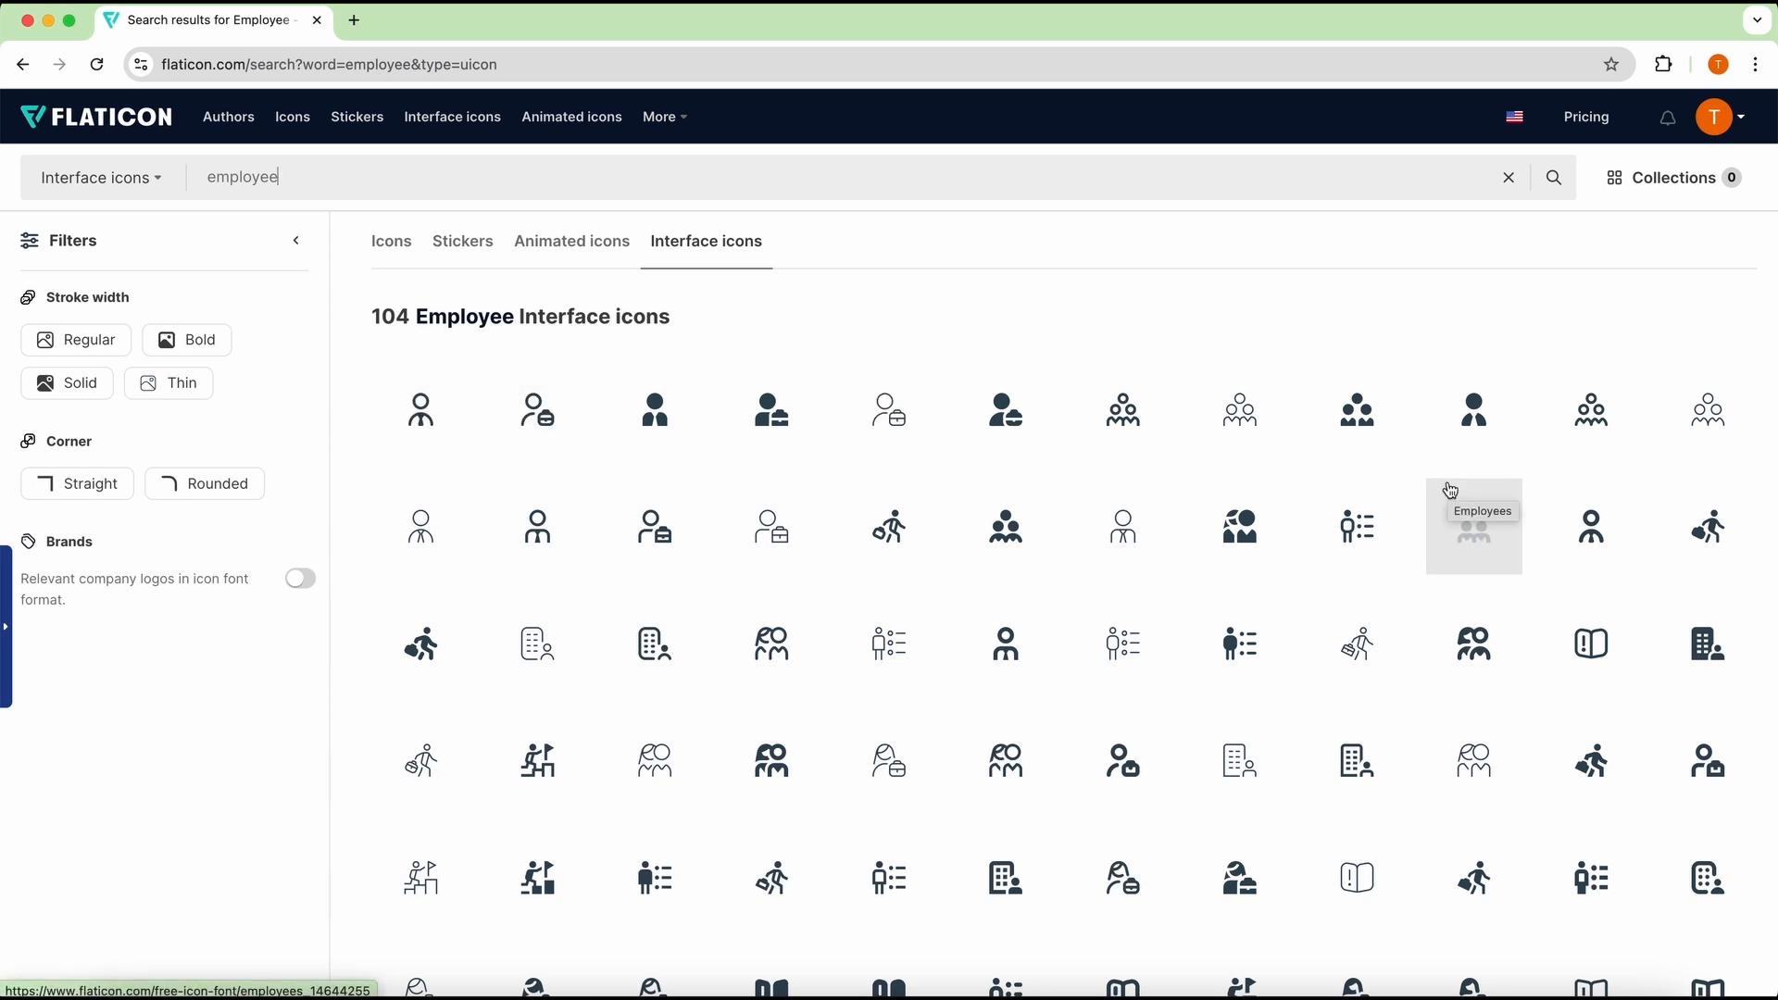
Step: Open the employee man icon with a briefcase and choose its thin rounded version after previewing the solid one
{"action": "left_click", "coordinate": [784, 553]}
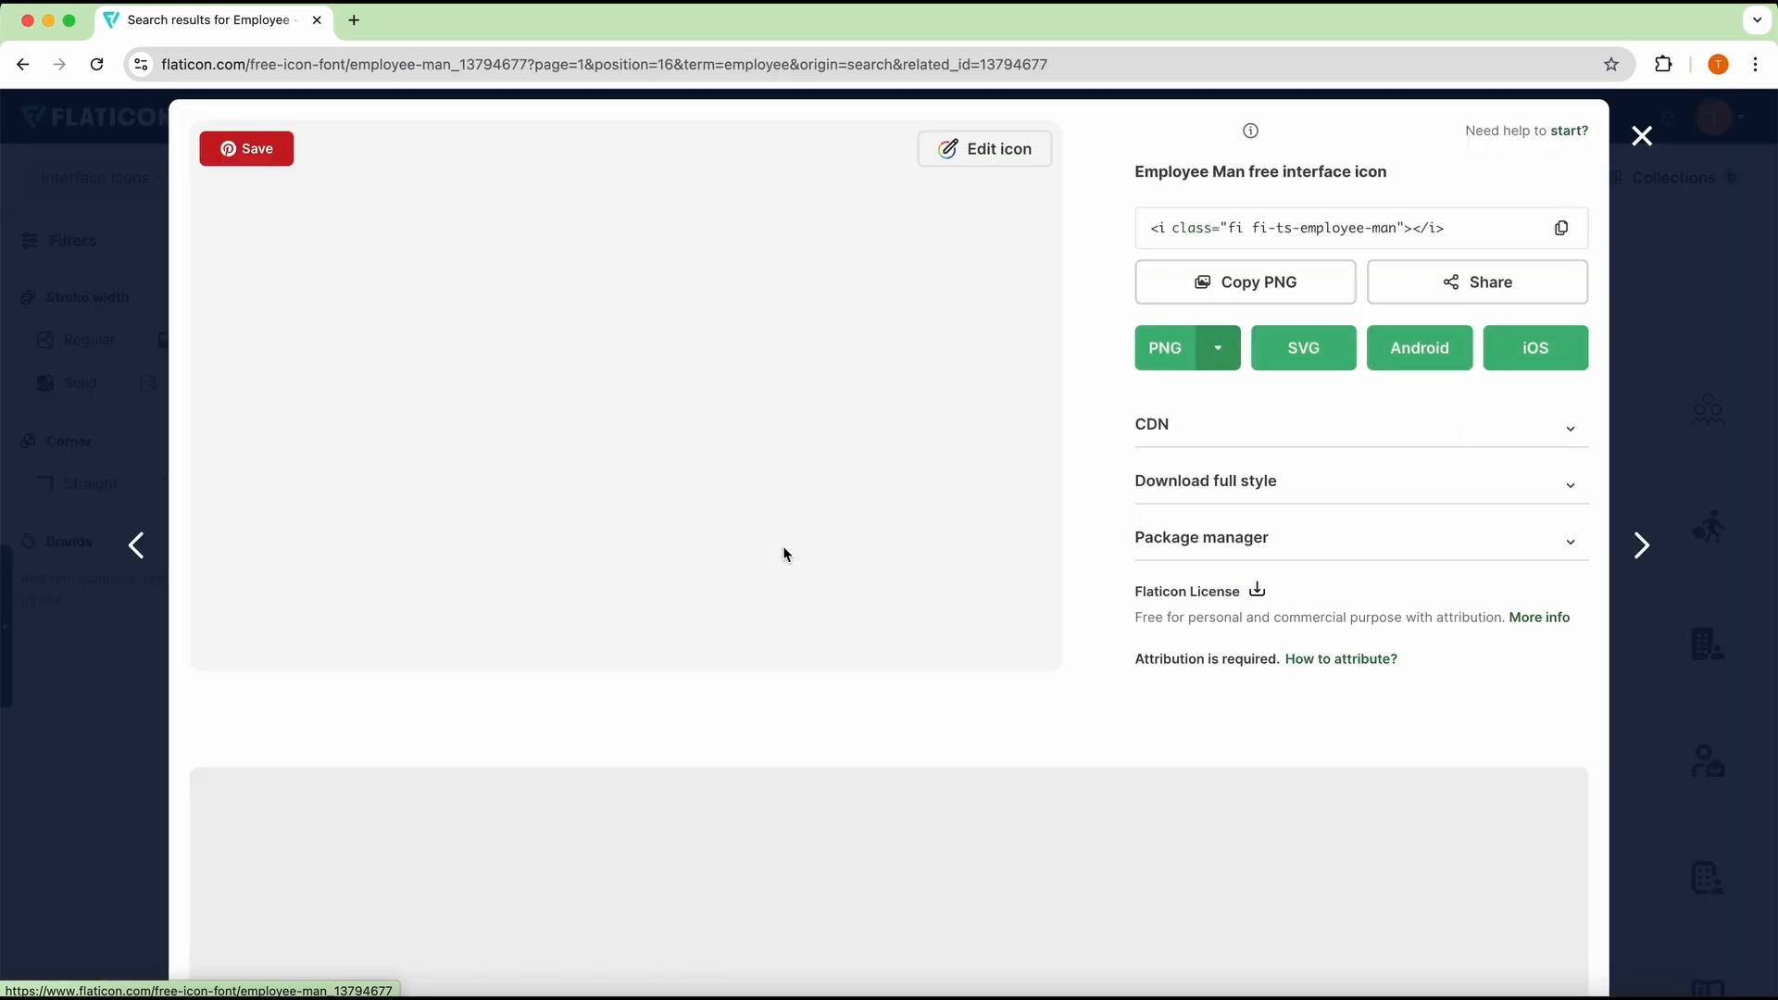
{"action": "key", "text": "Escape"}
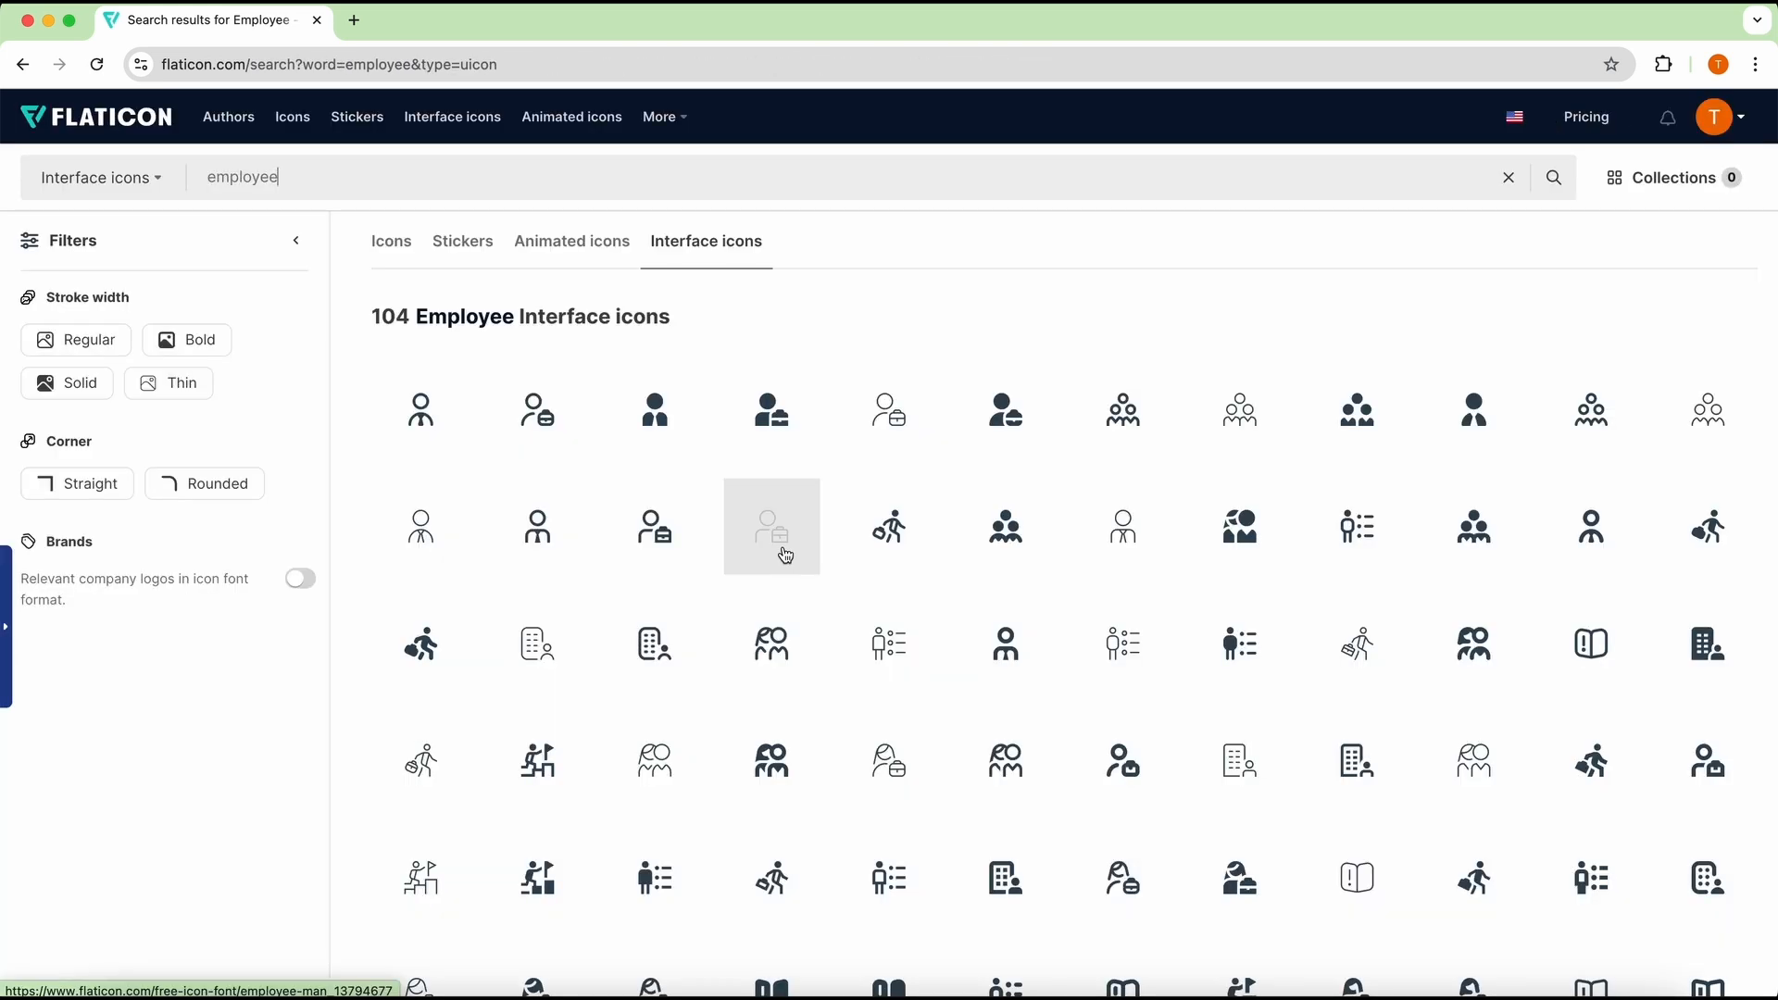
{"action": "left_click", "coordinate": [784, 554]}
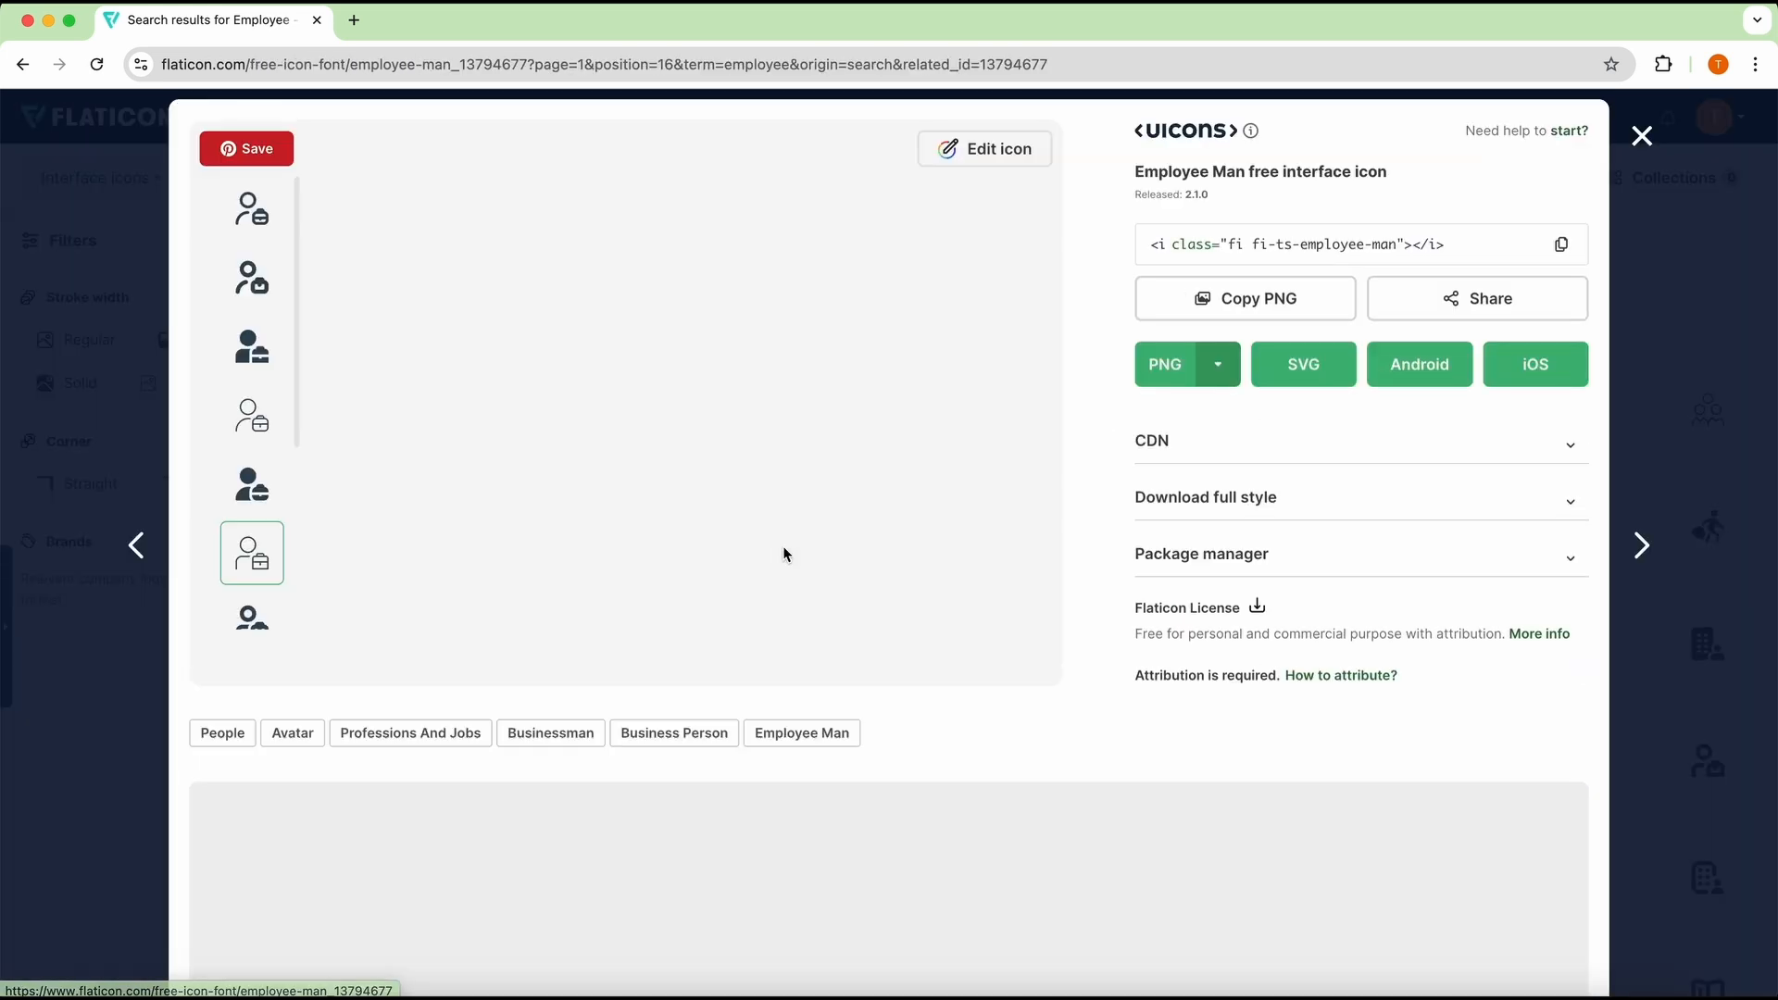
{"action": "left_click", "coordinate": [247, 479]}
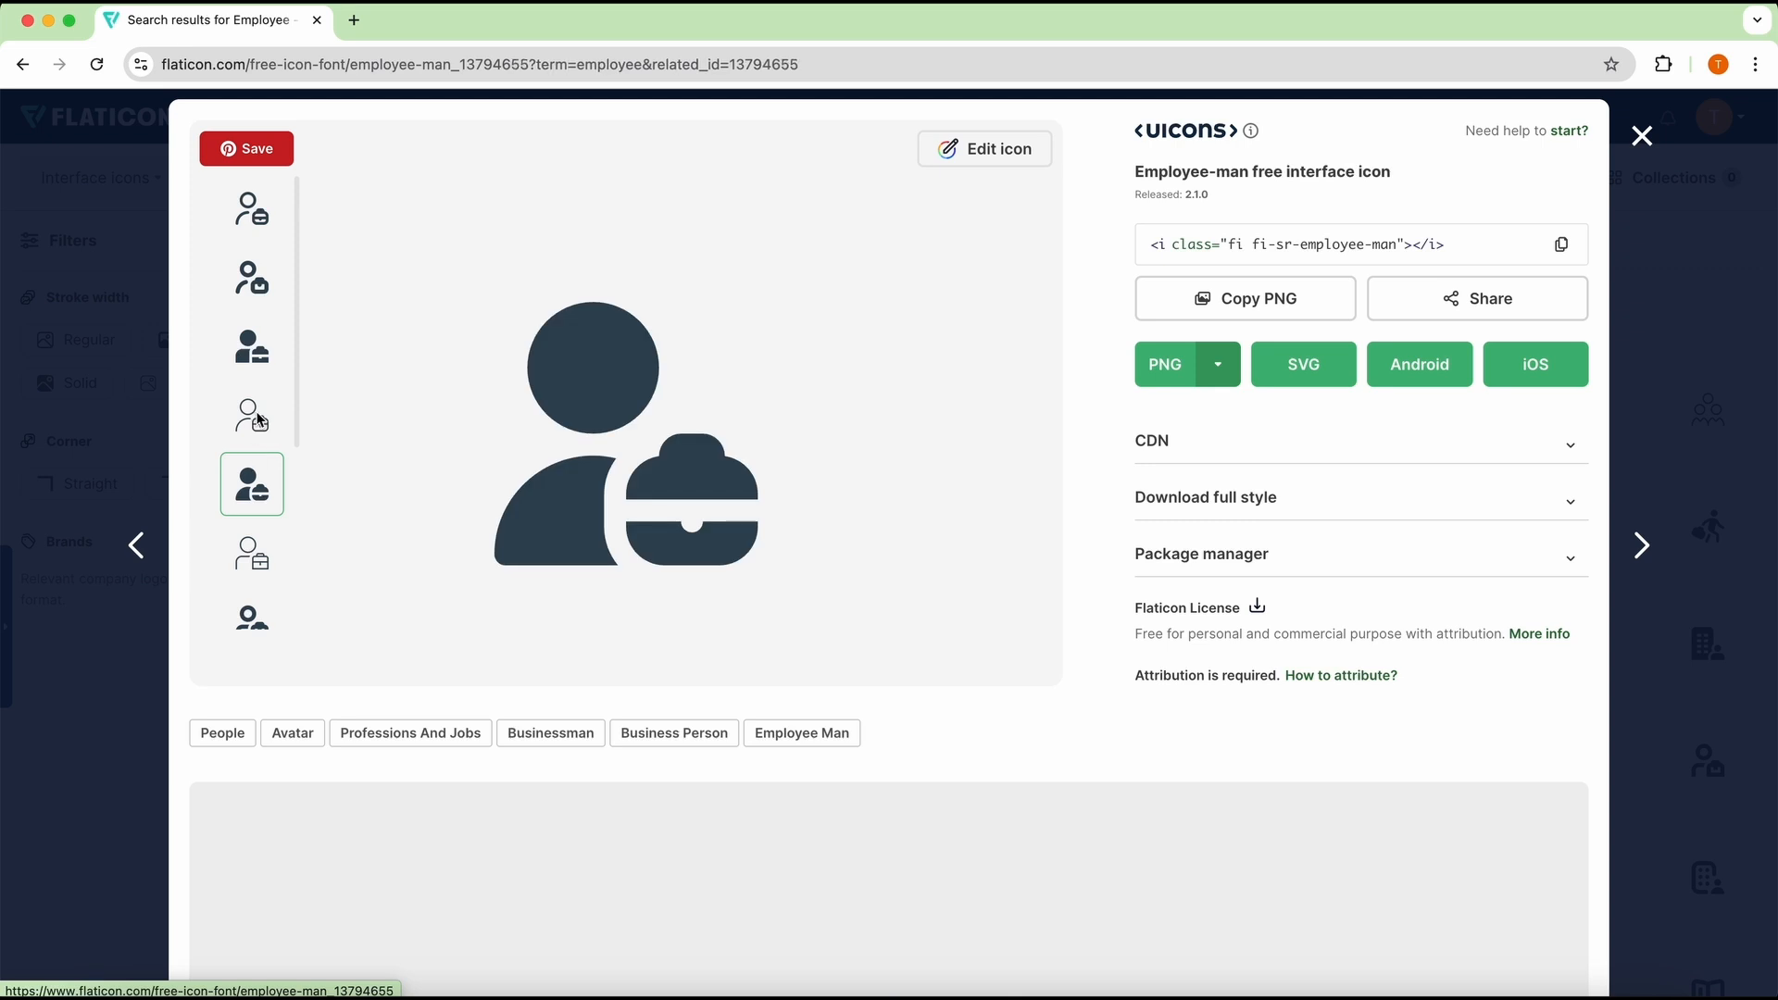
{"action": "left_click", "coordinate": [259, 420]}
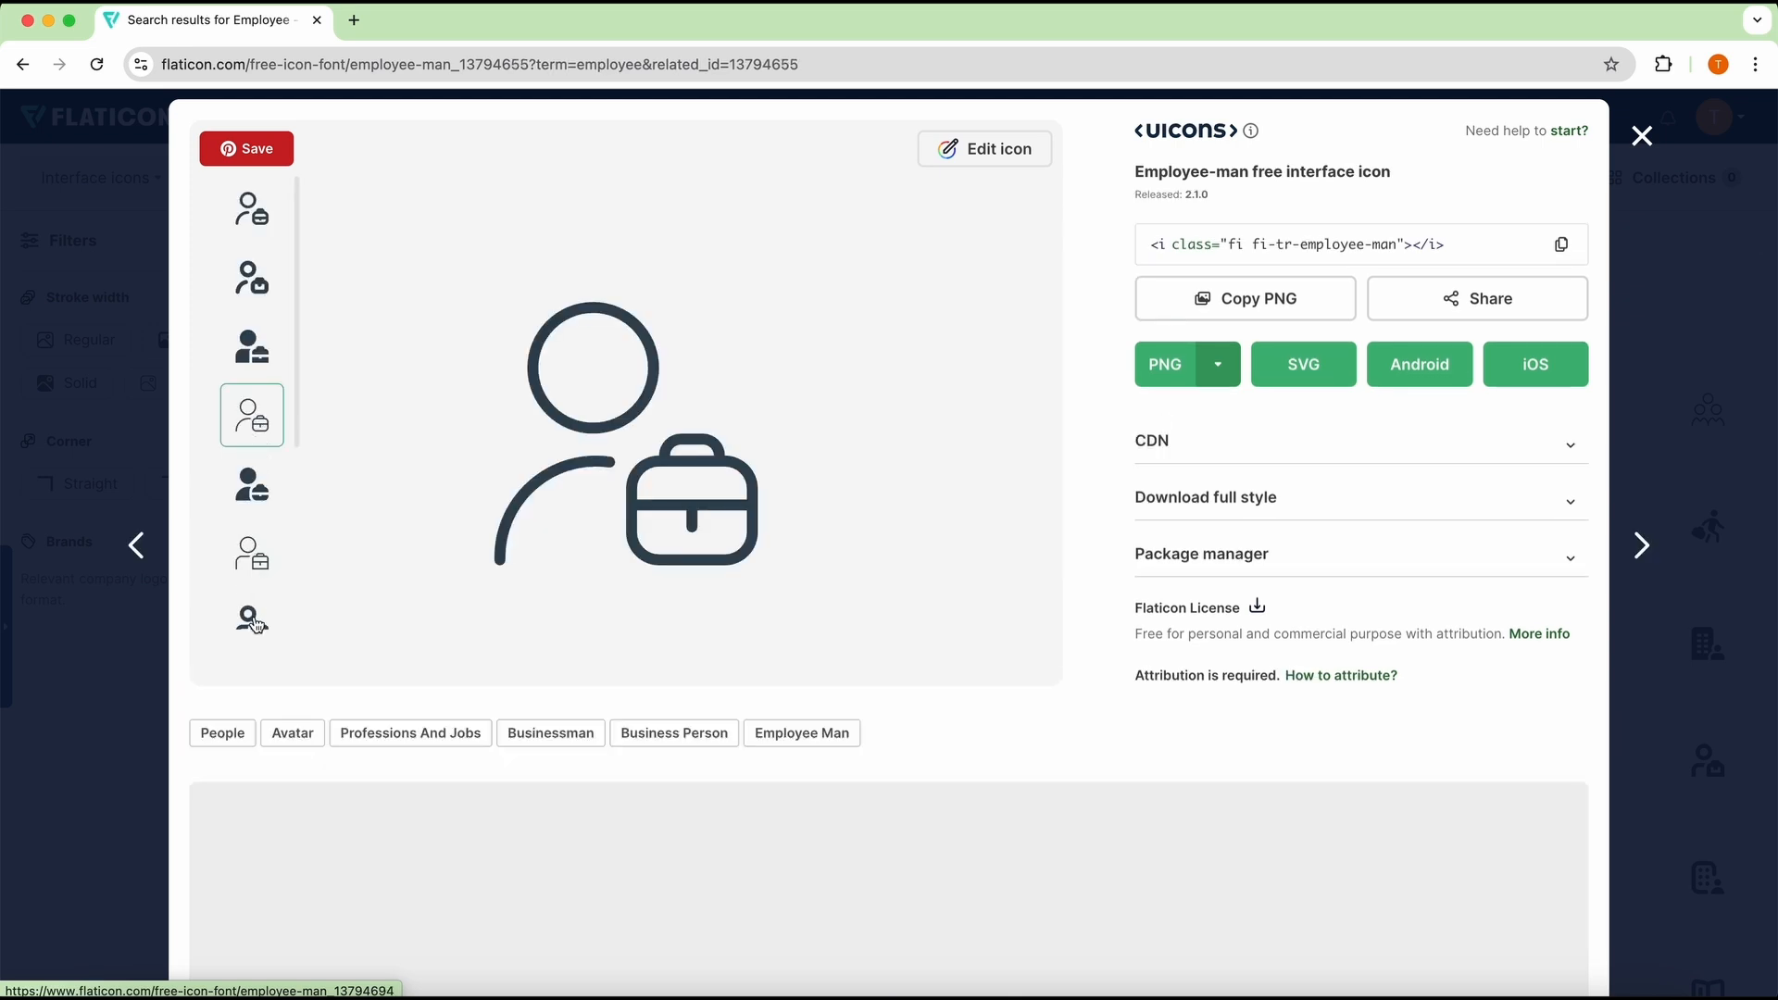
Step: Open the employee icon in the editor and recolor its black lines to a deep violet-blue
{"action": "left_click", "coordinate": [984, 149]}
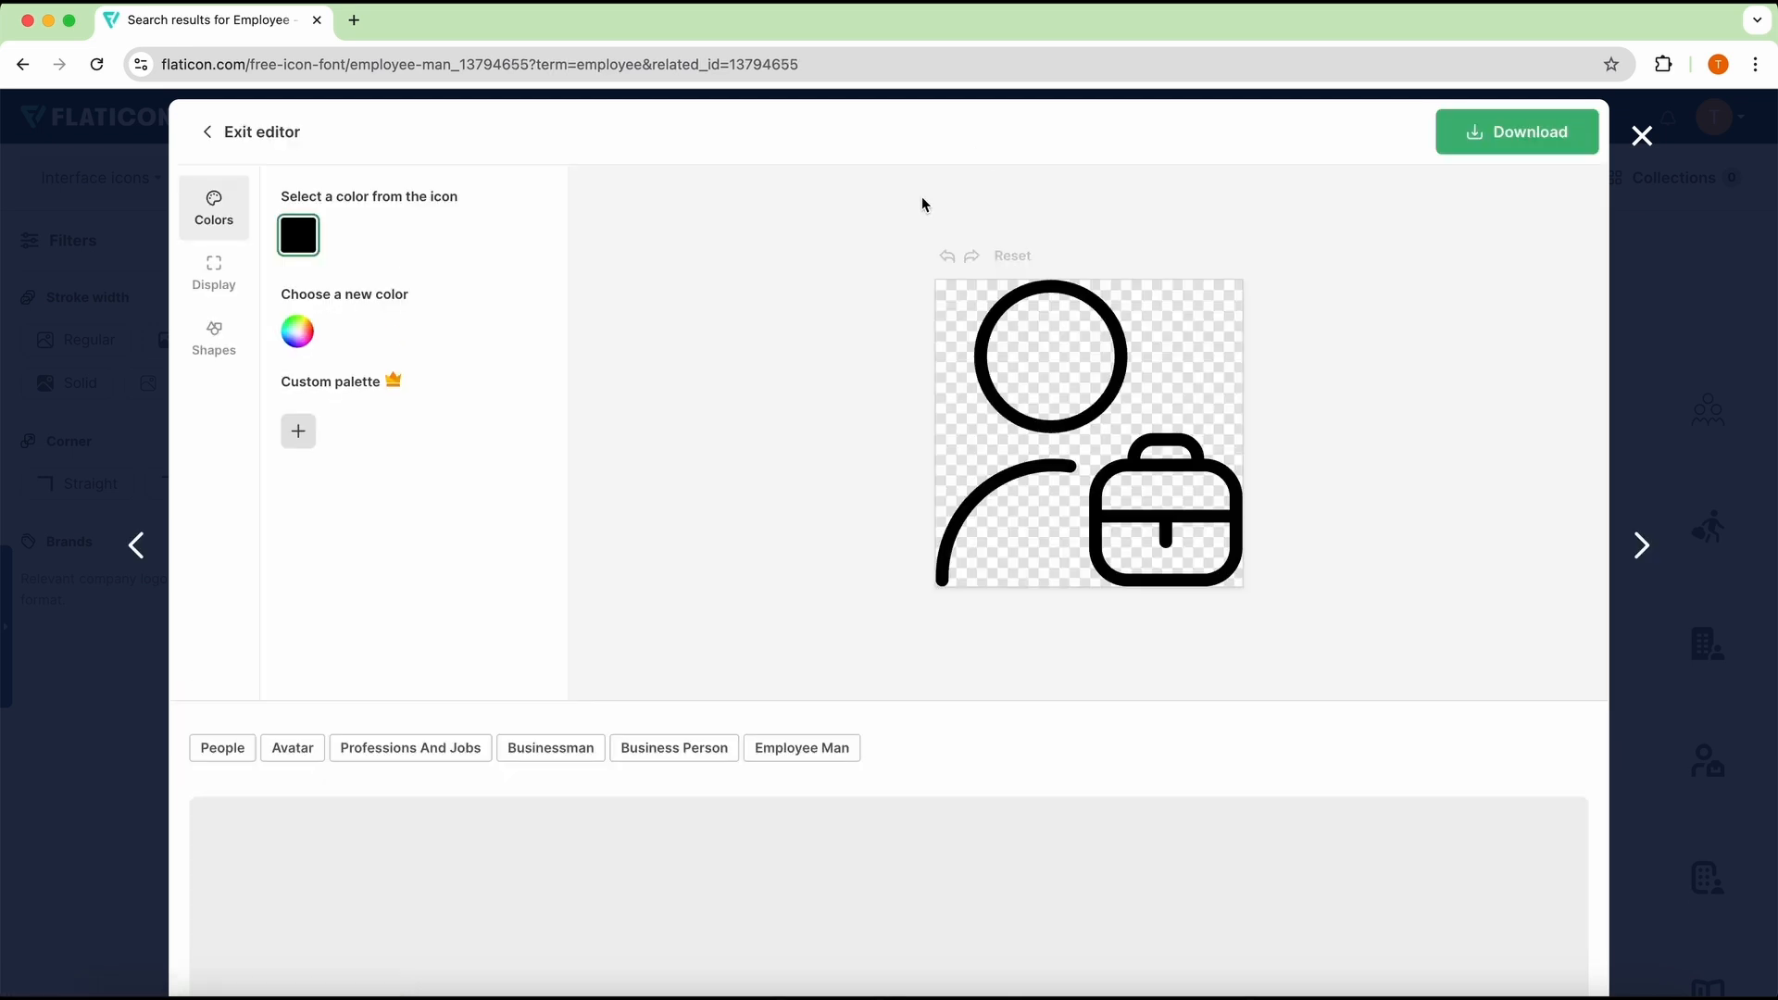
{"action": "left_click", "coordinate": [299, 333]}
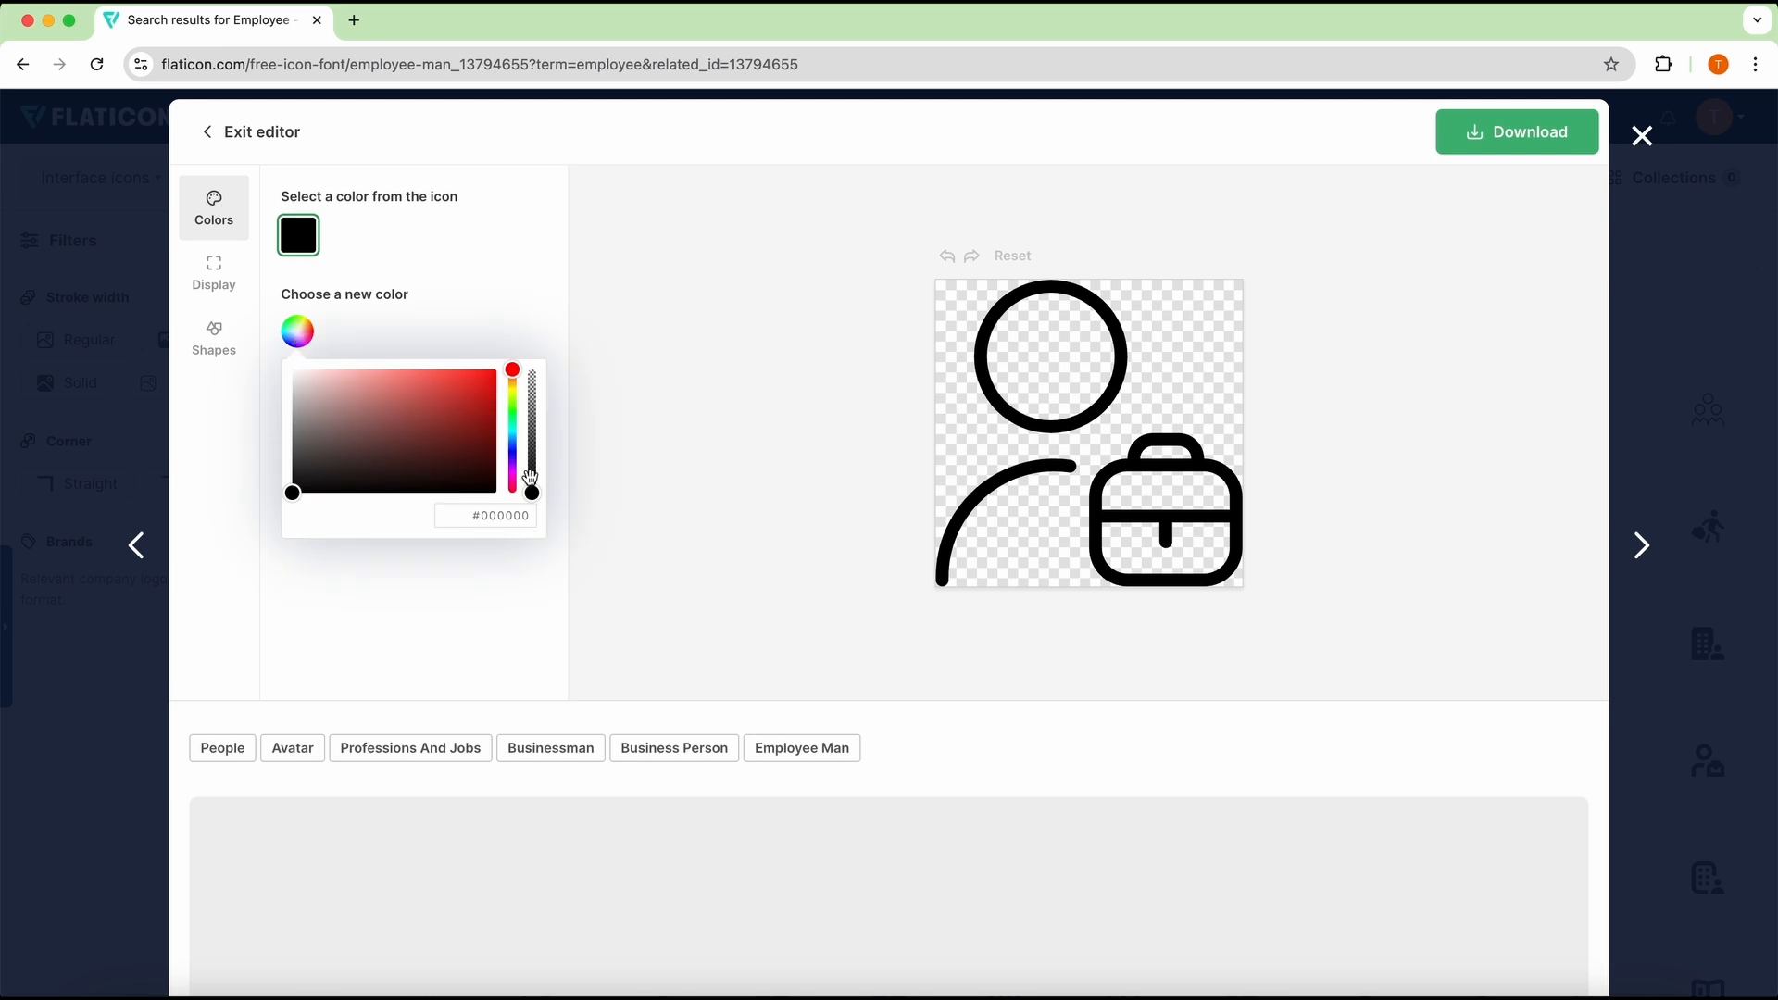
{"action": "double_click", "coordinate": [520, 516]}
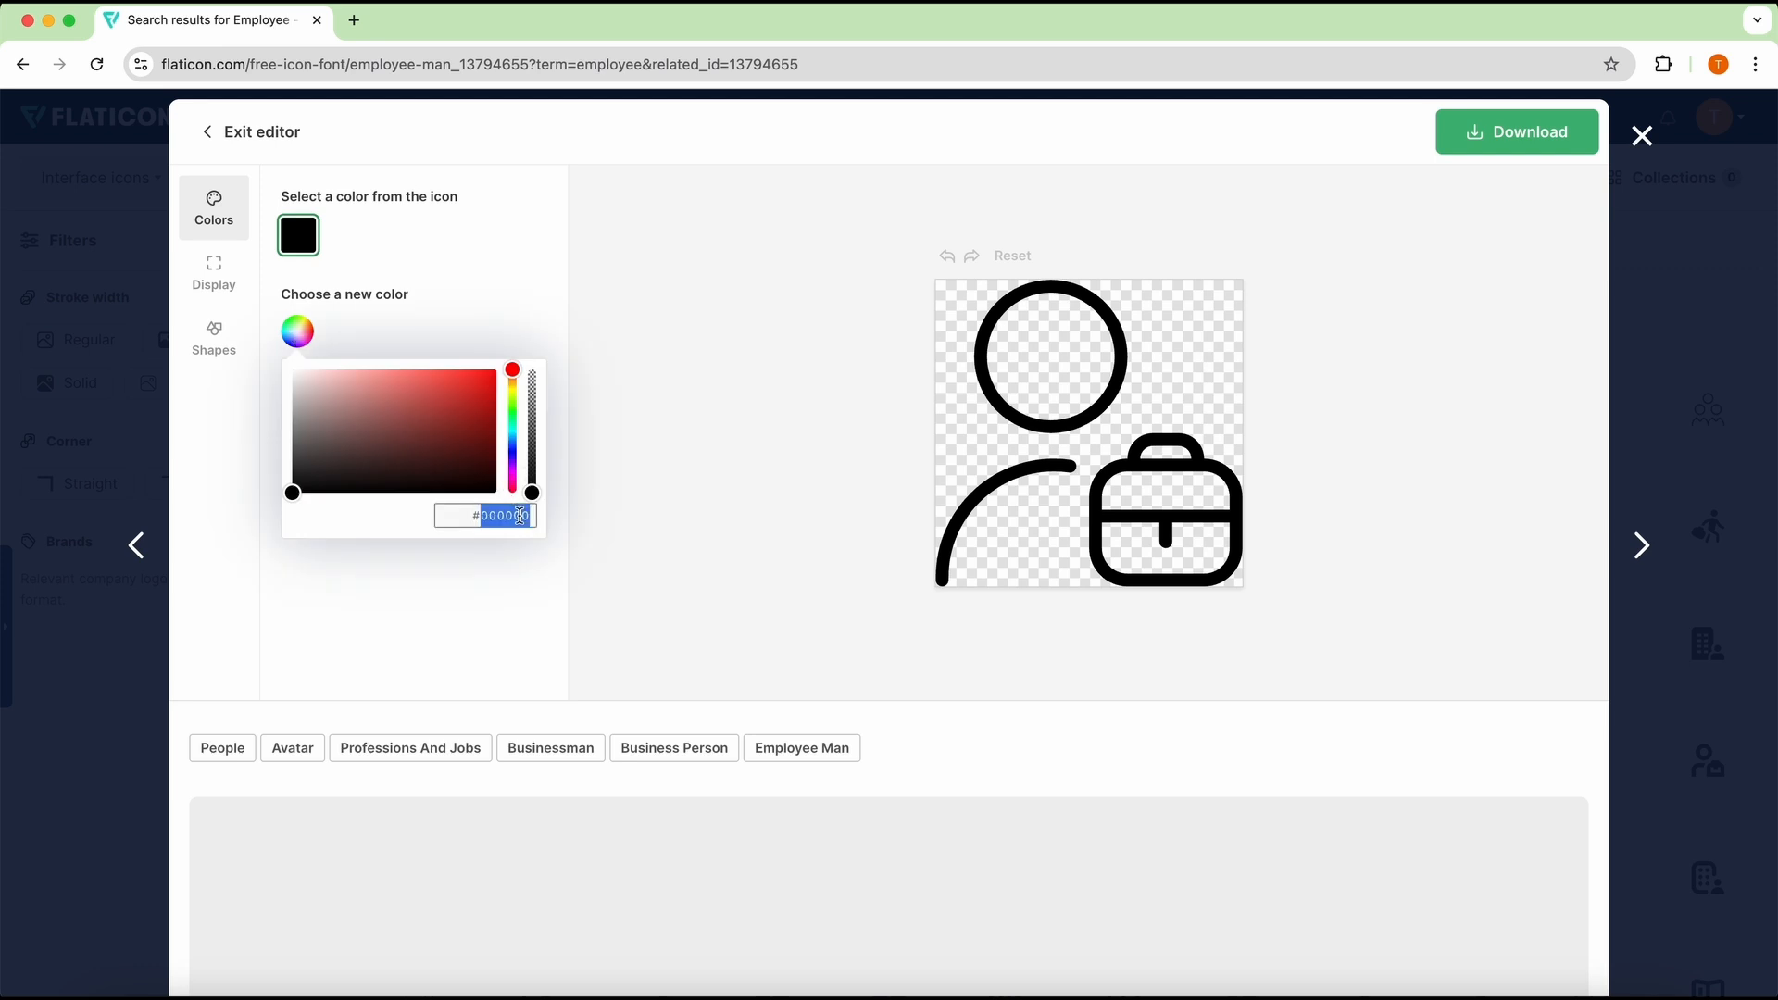
{"action": "left_click", "coordinate": [513, 447]}
{"action": "left_click_drag", "start_coordinate": [513, 447], "coordinate": [513, 457]}
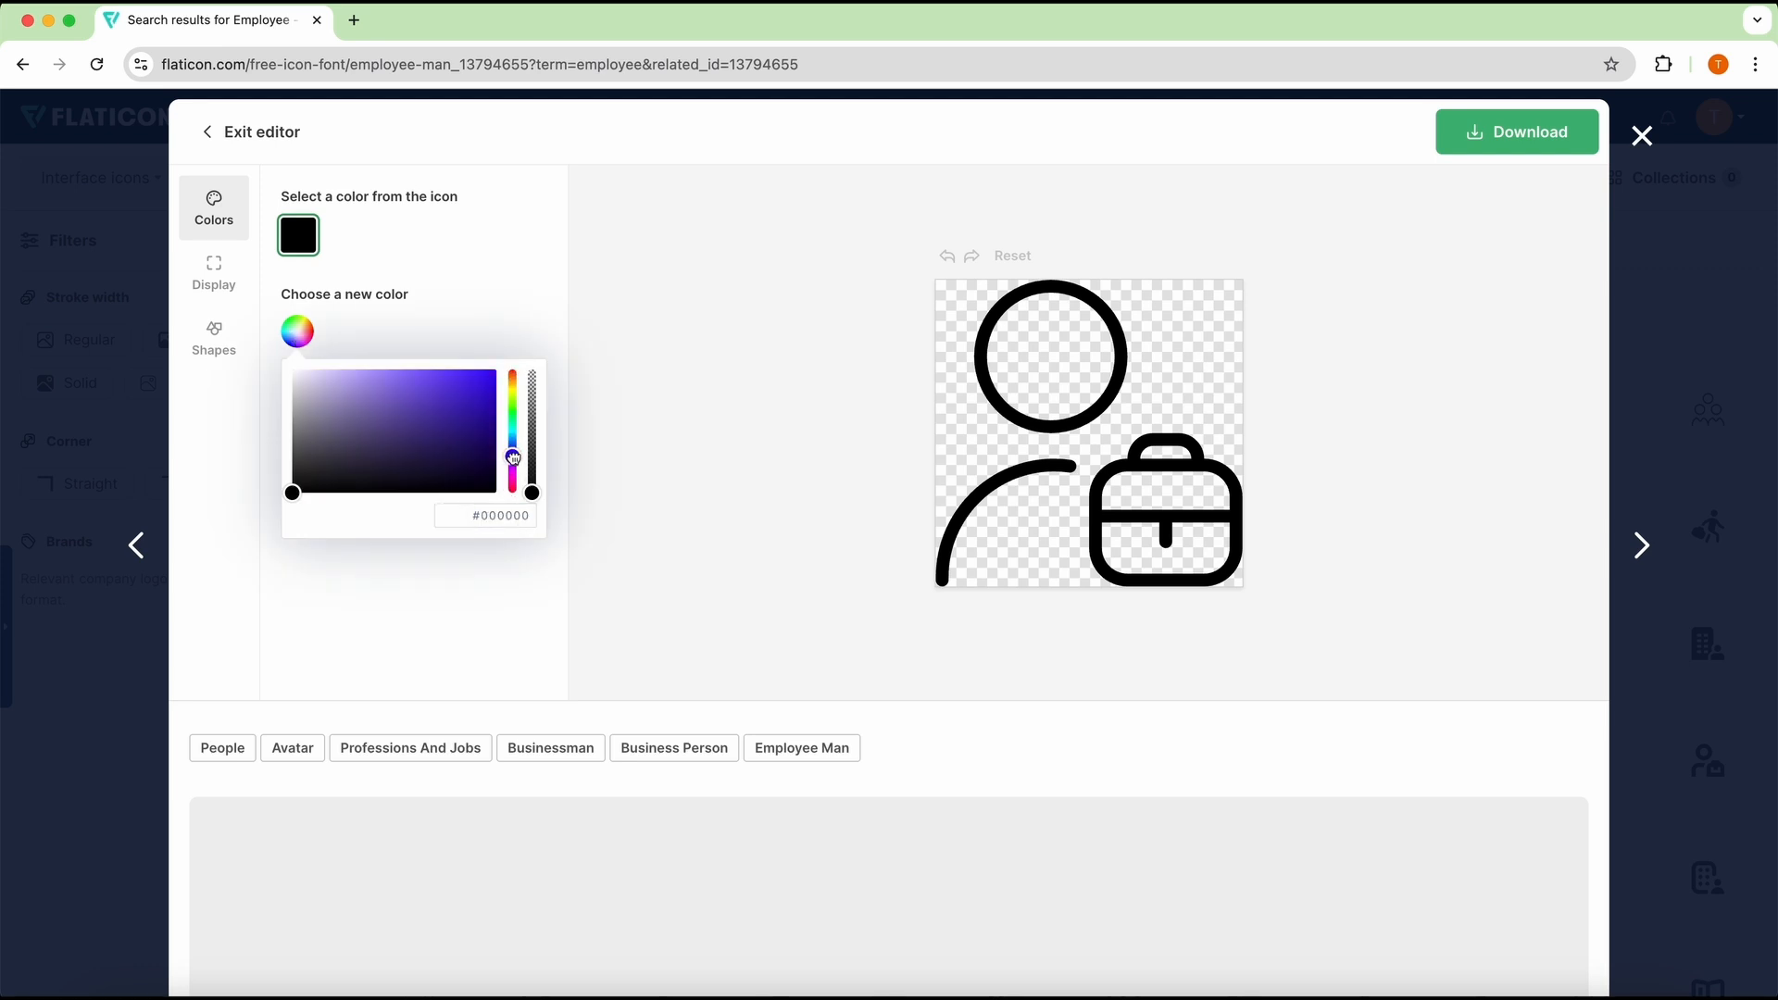
{"action": "left_click", "coordinate": [512, 311]}
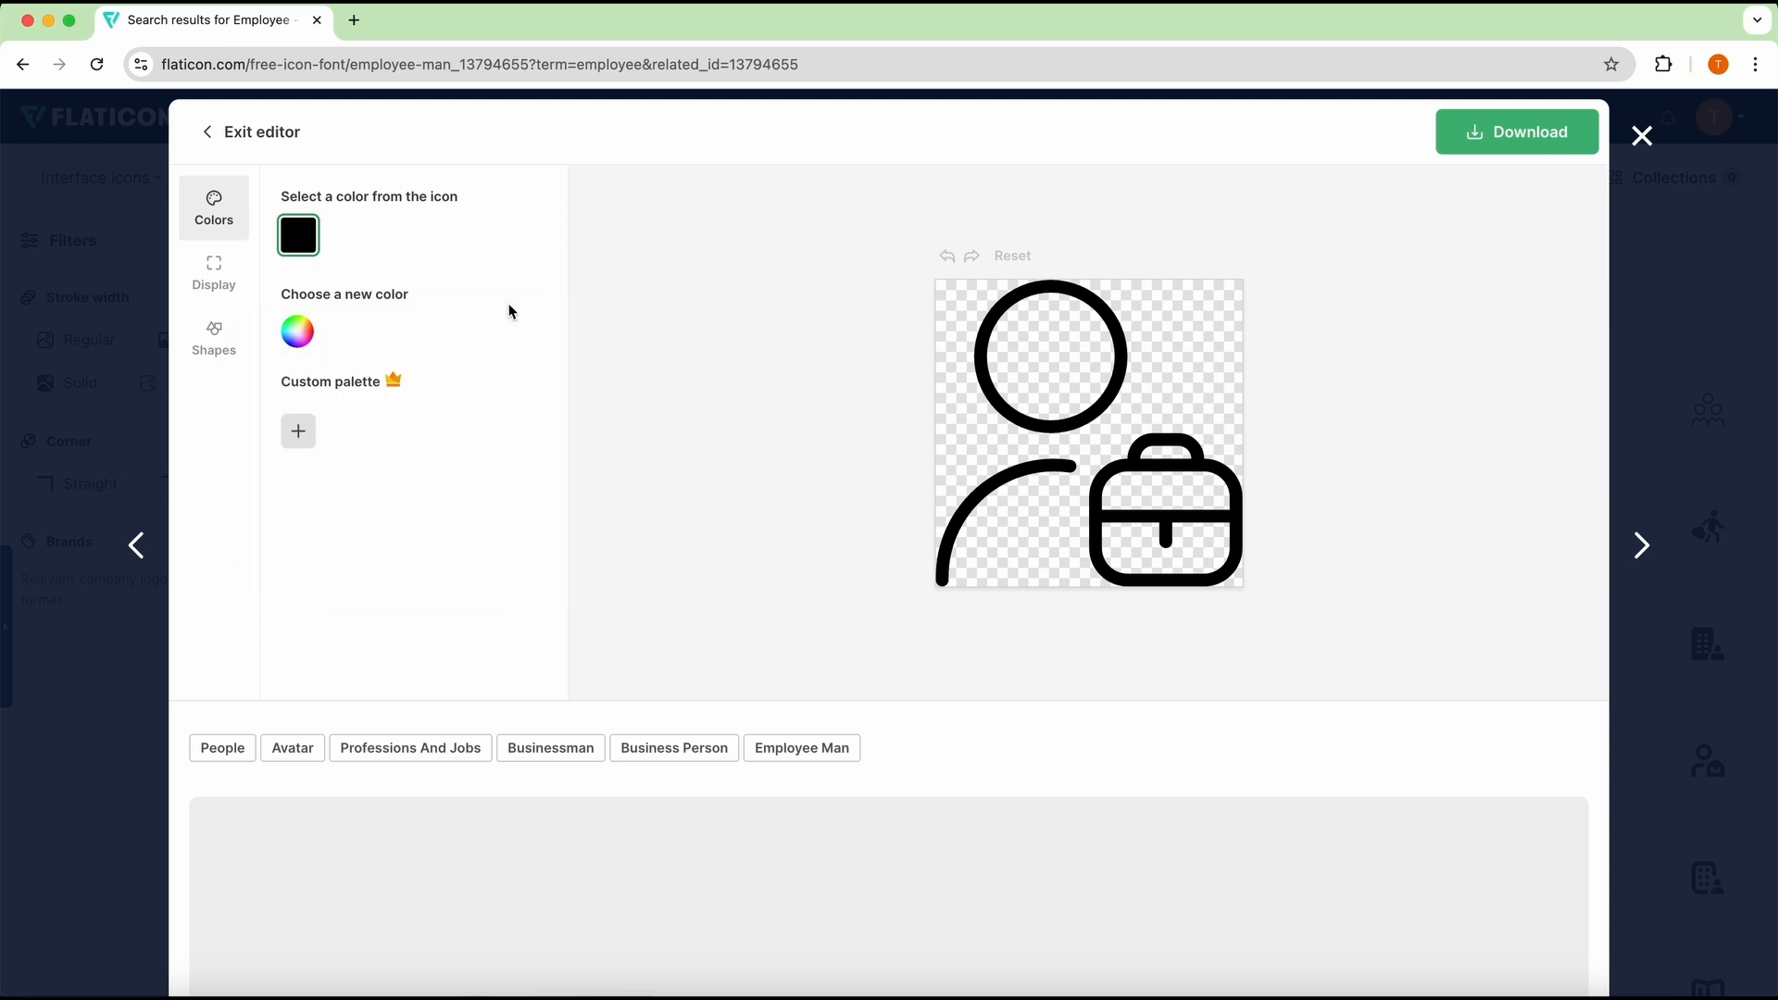
{"action": "left_click", "coordinate": [298, 332]}
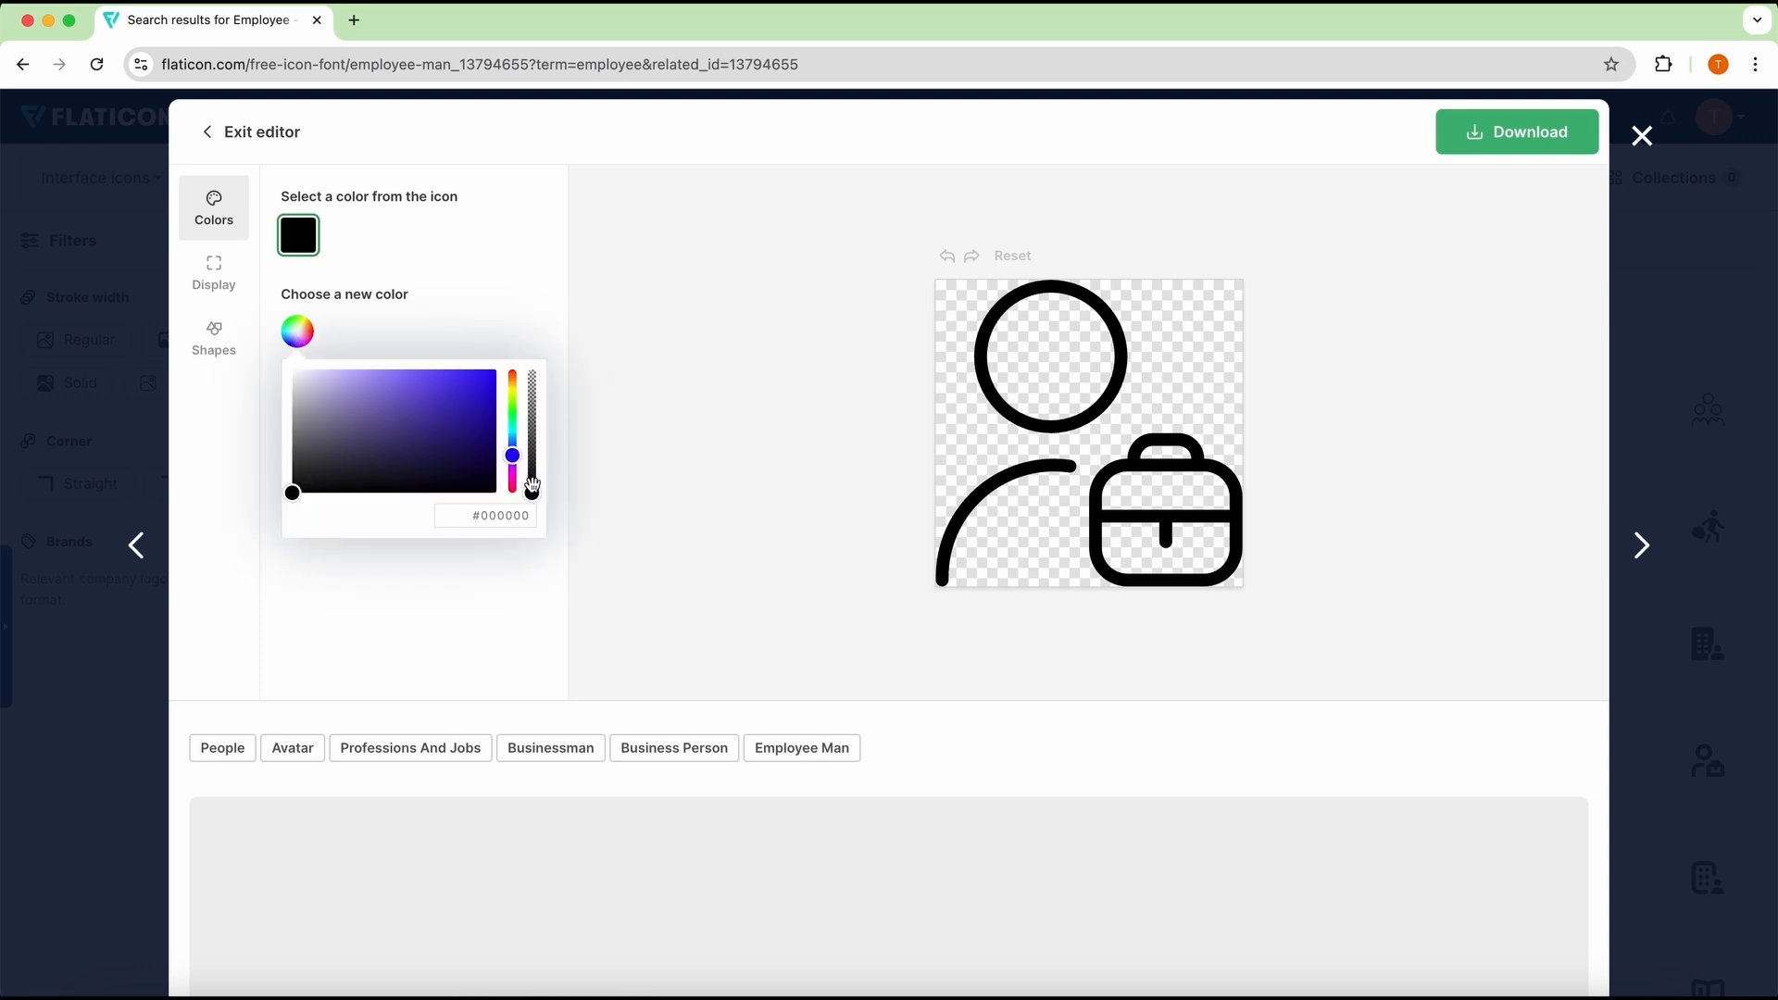
{"action": "mouse_move", "coordinate": [533, 493]}
{"action": "left_mouse_down"}
{"action": "mouse_move", "coordinate": [533, 444]}
{"action": "mouse_move", "coordinate": [531, 508]}
{"action": "left_mouse_up"}
{"action": "left_click_drag", "start_coordinate": [294, 492], "coordinate": [471, 408]}
{"action": "left_click", "coordinate": [410, 644]}
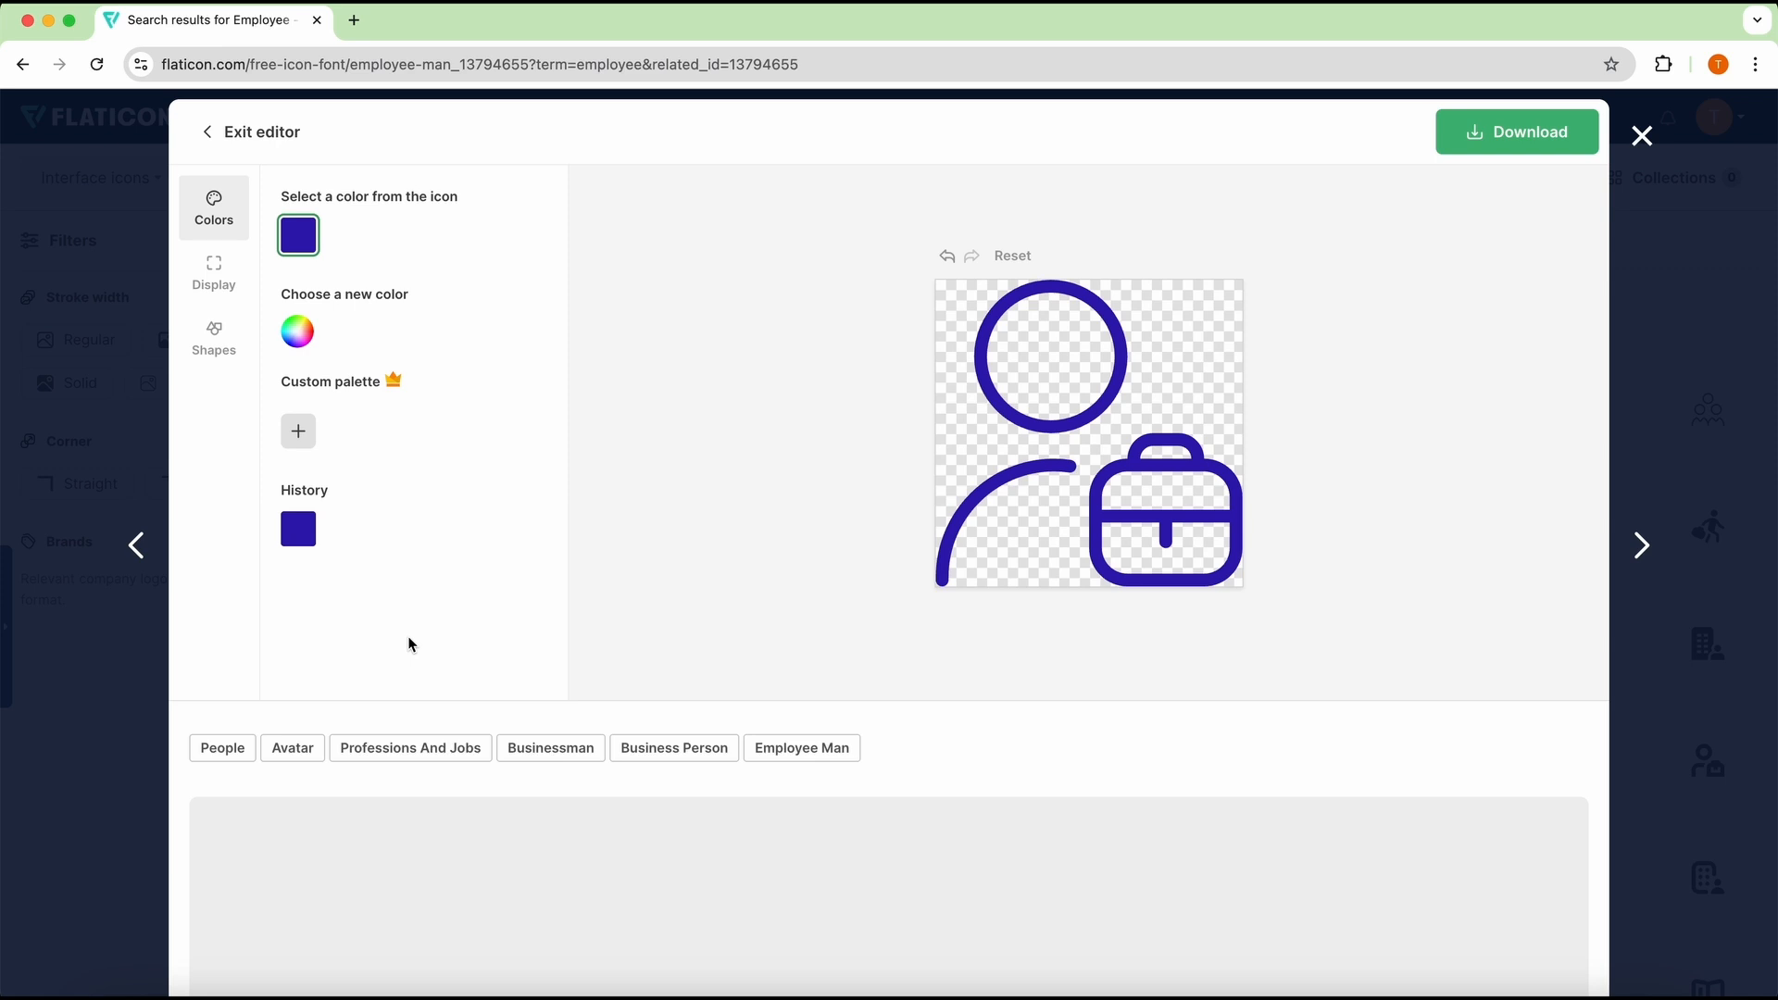
Step: Scale the employee icon to 93
{"action": "left_click", "coordinate": [220, 301]}
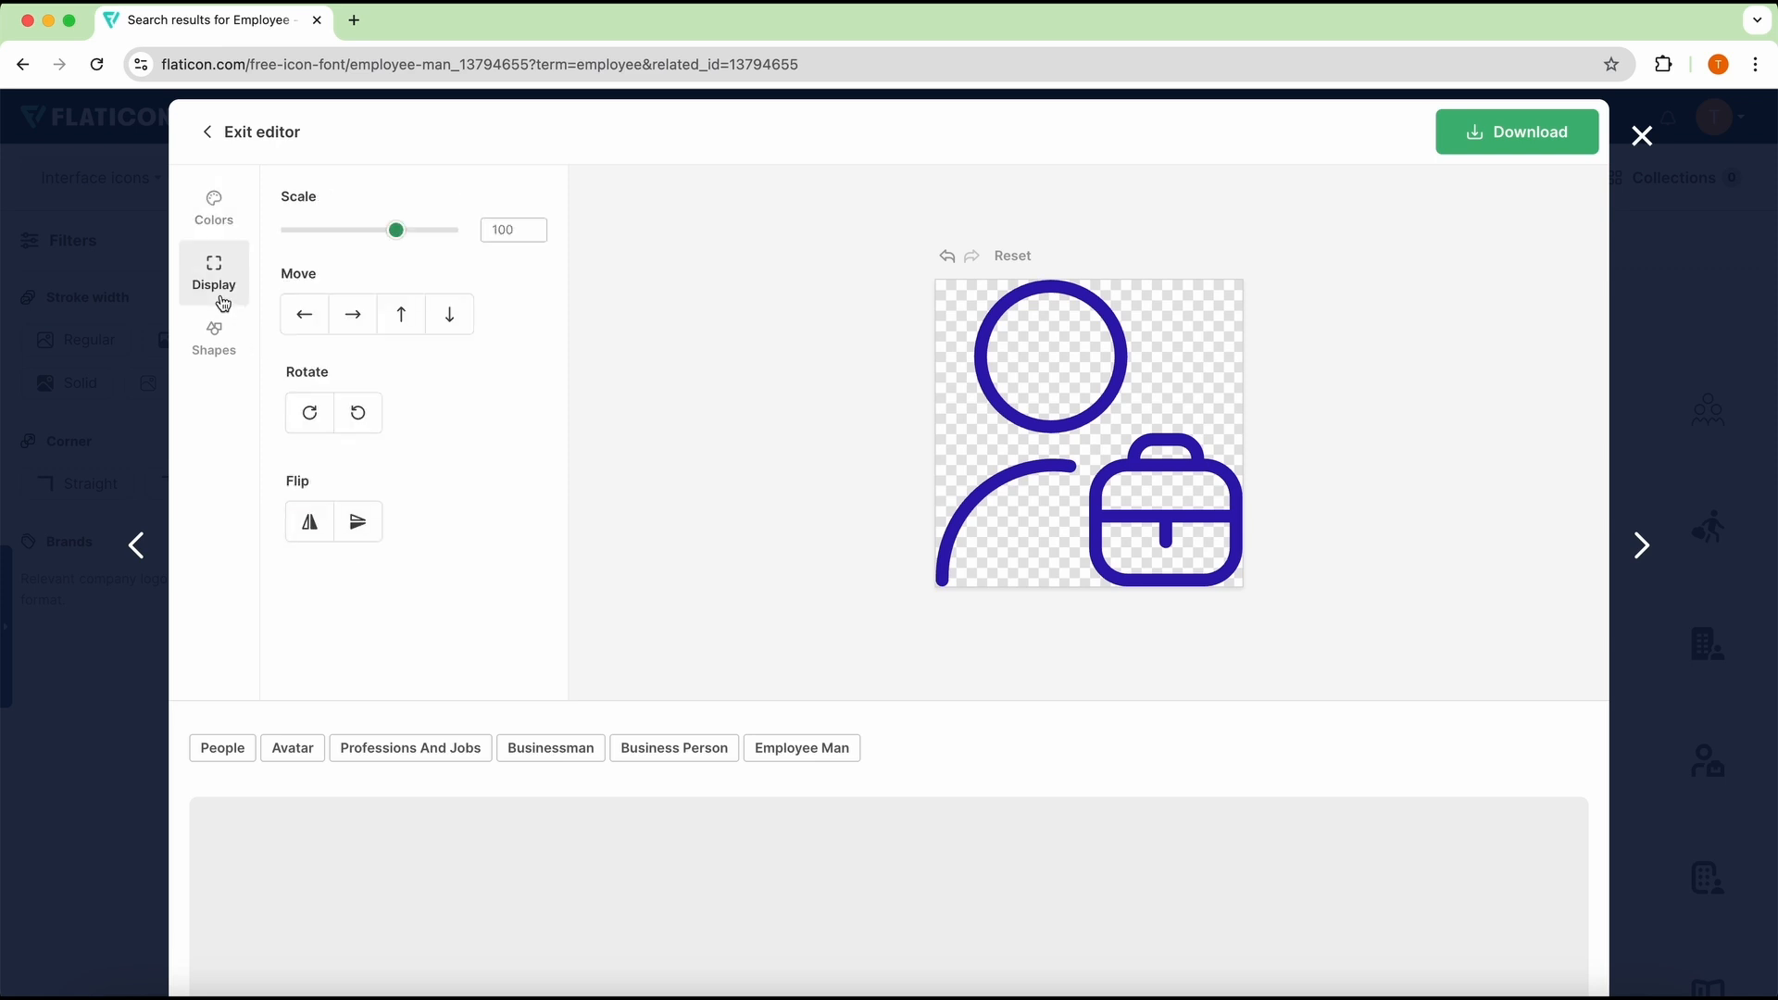
{"action": "mouse_move", "coordinate": [396, 230]}
{"action": "left_mouse_down"}
{"action": "mouse_move", "coordinate": [322, 232]}
{"action": "mouse_move", "coordinate": [413, 231]}
{"action": "mouse_move", "coordinate": [373, 234]}
{"action": "mouse_move", "coordinate": [389, 237]}
{"action": "left_mouse_up"}
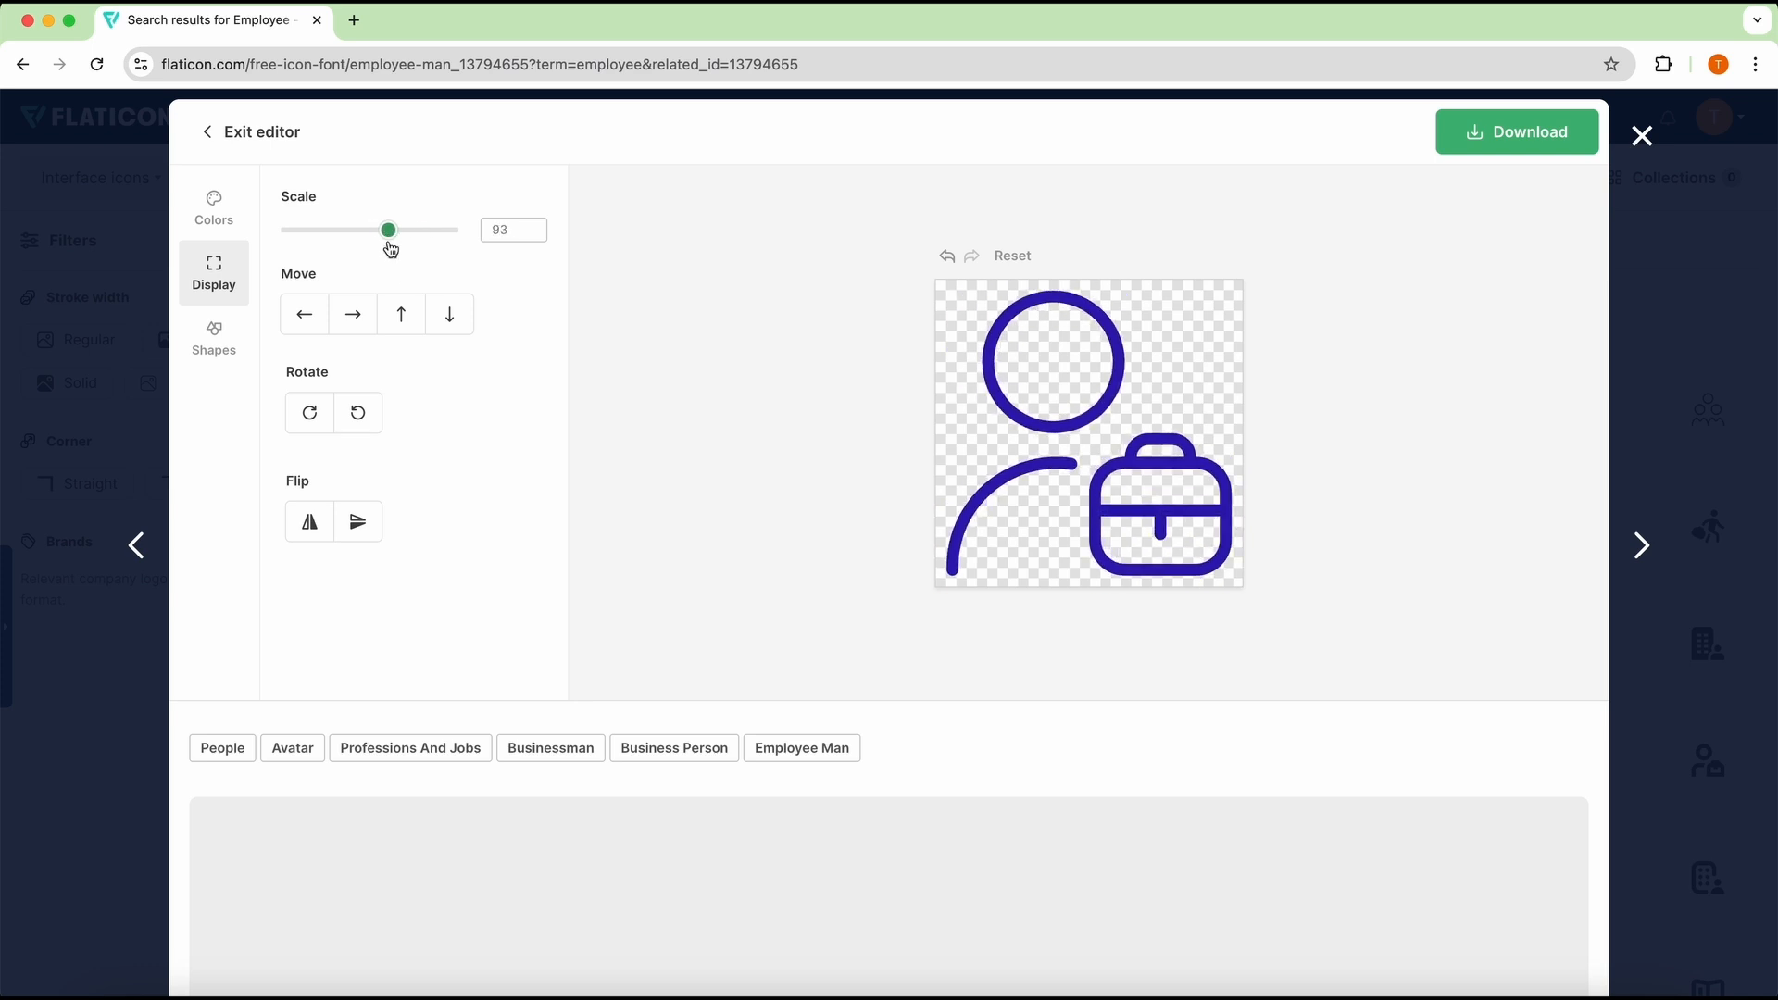
Step: Try moving the icon up and back down, and rotate it 90° left through a full turn
{"action": "left_click", "coordinate": [410, 321]}
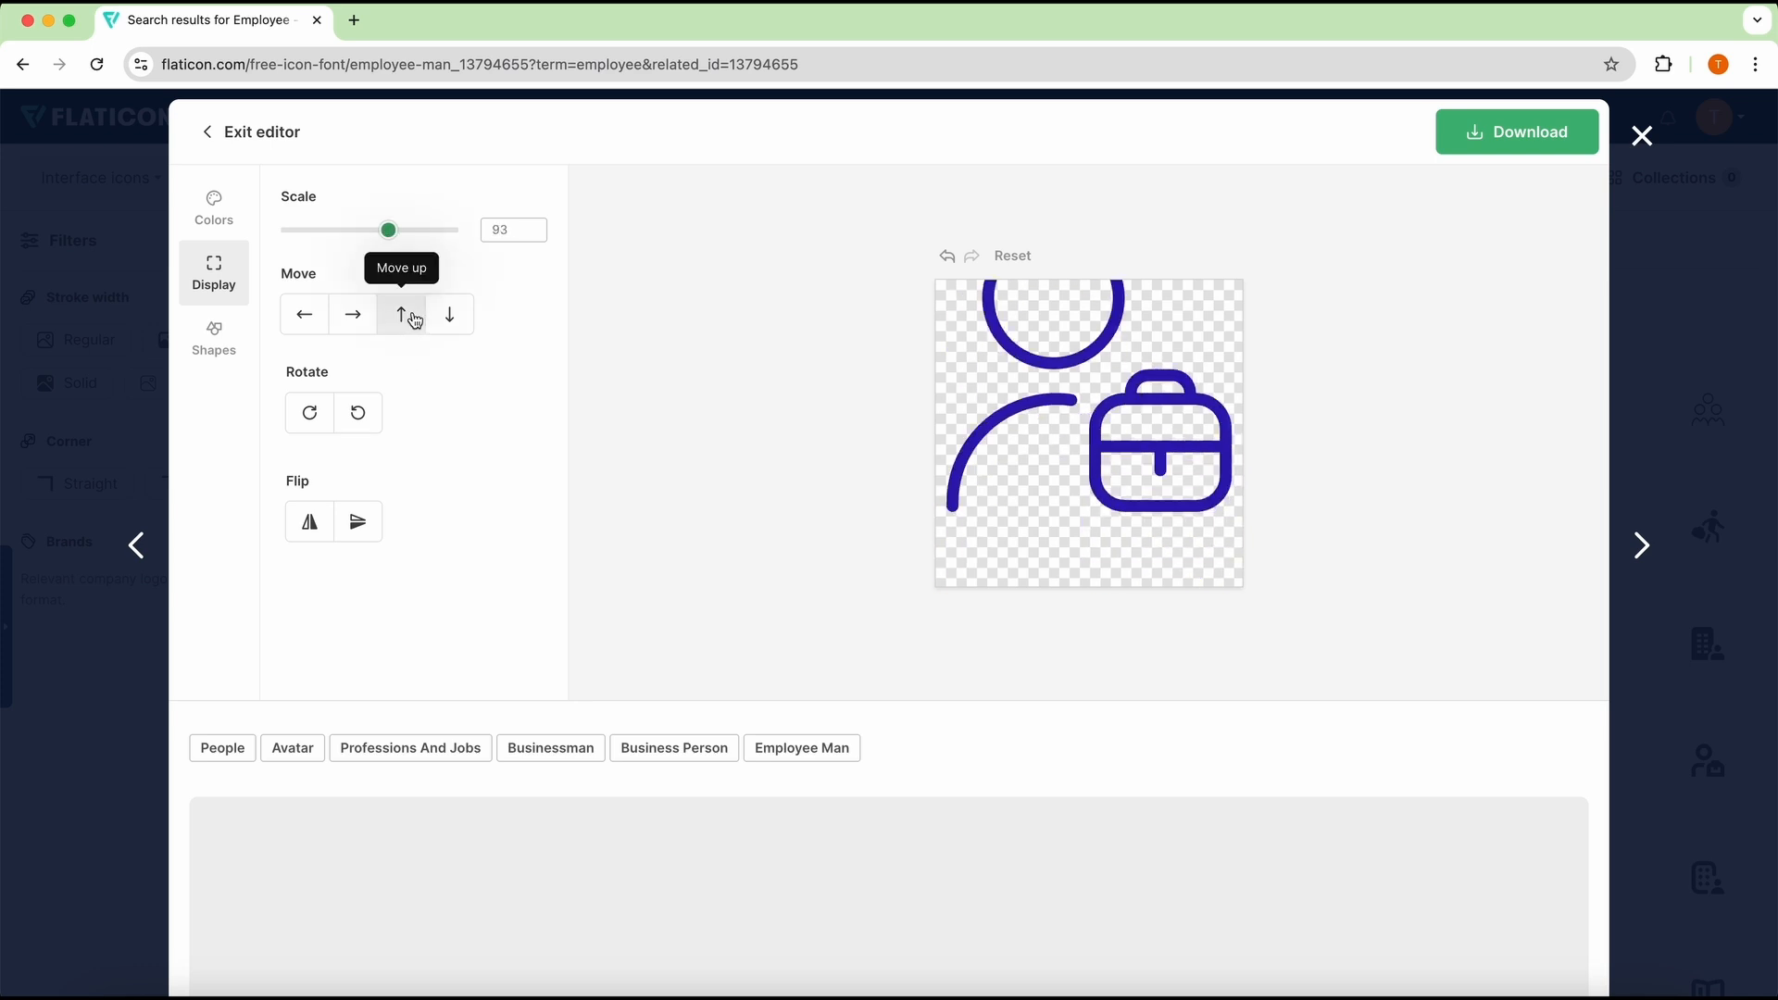
{"action": "left_click", "coordinate": [450, 317]}
{"action": "left_click", "coordinate": [355, 421]}
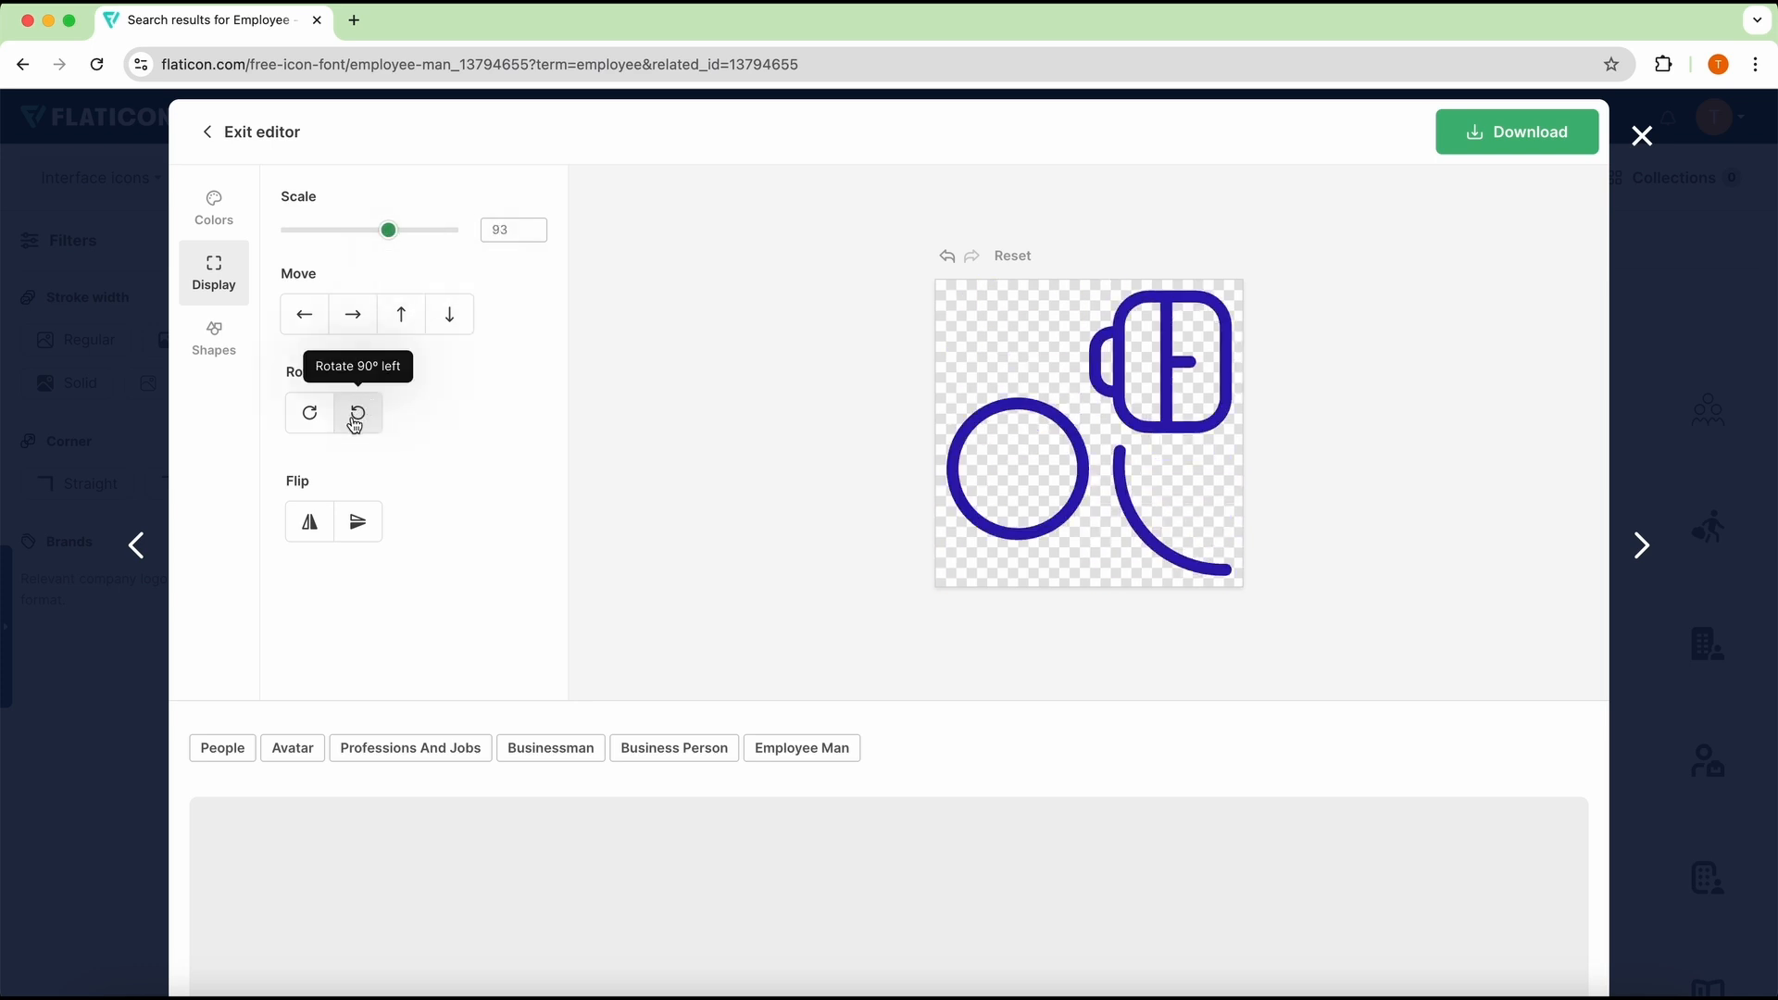
{"action": "left_click", "coordinate": [356, 423]}
{"action": "left_click", "coordinate": [355, 422]}
{"action": "left_click", "coordinate": [355, 422]}
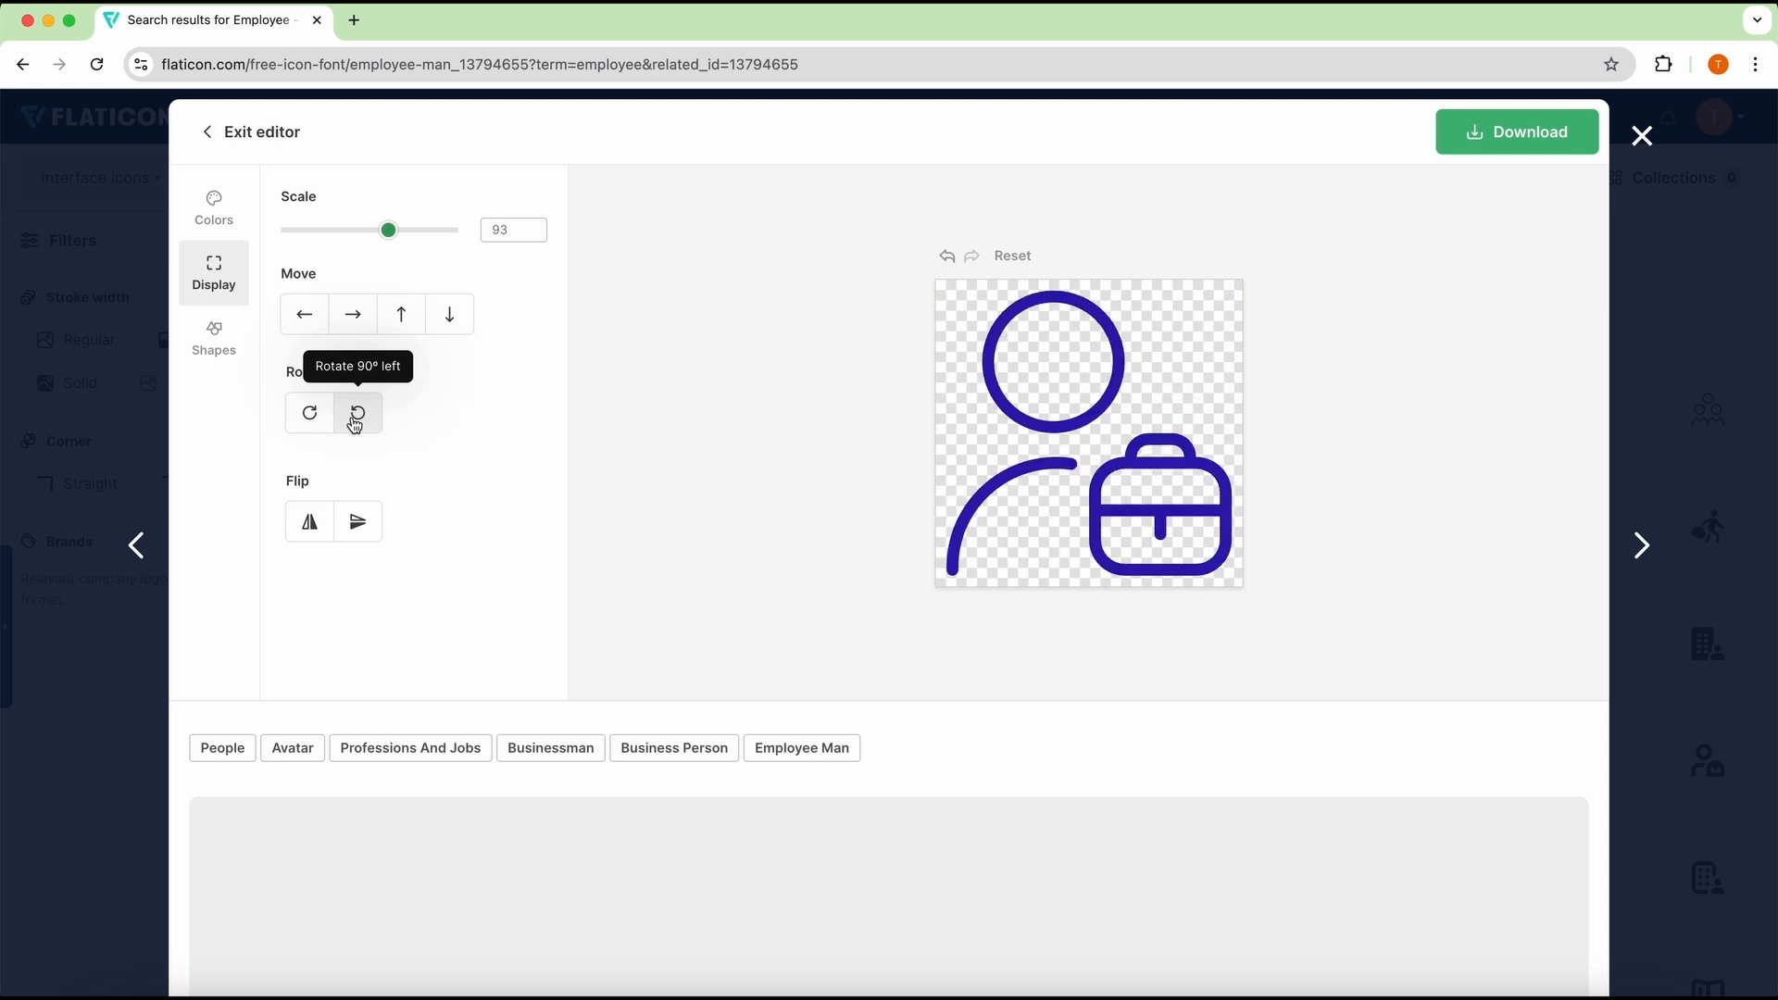
Step: Add a circle background shape behind the employee icon, color it black (#000000) and set its size to 95
{"action": "left_click", "coordinate": [214, 358]}
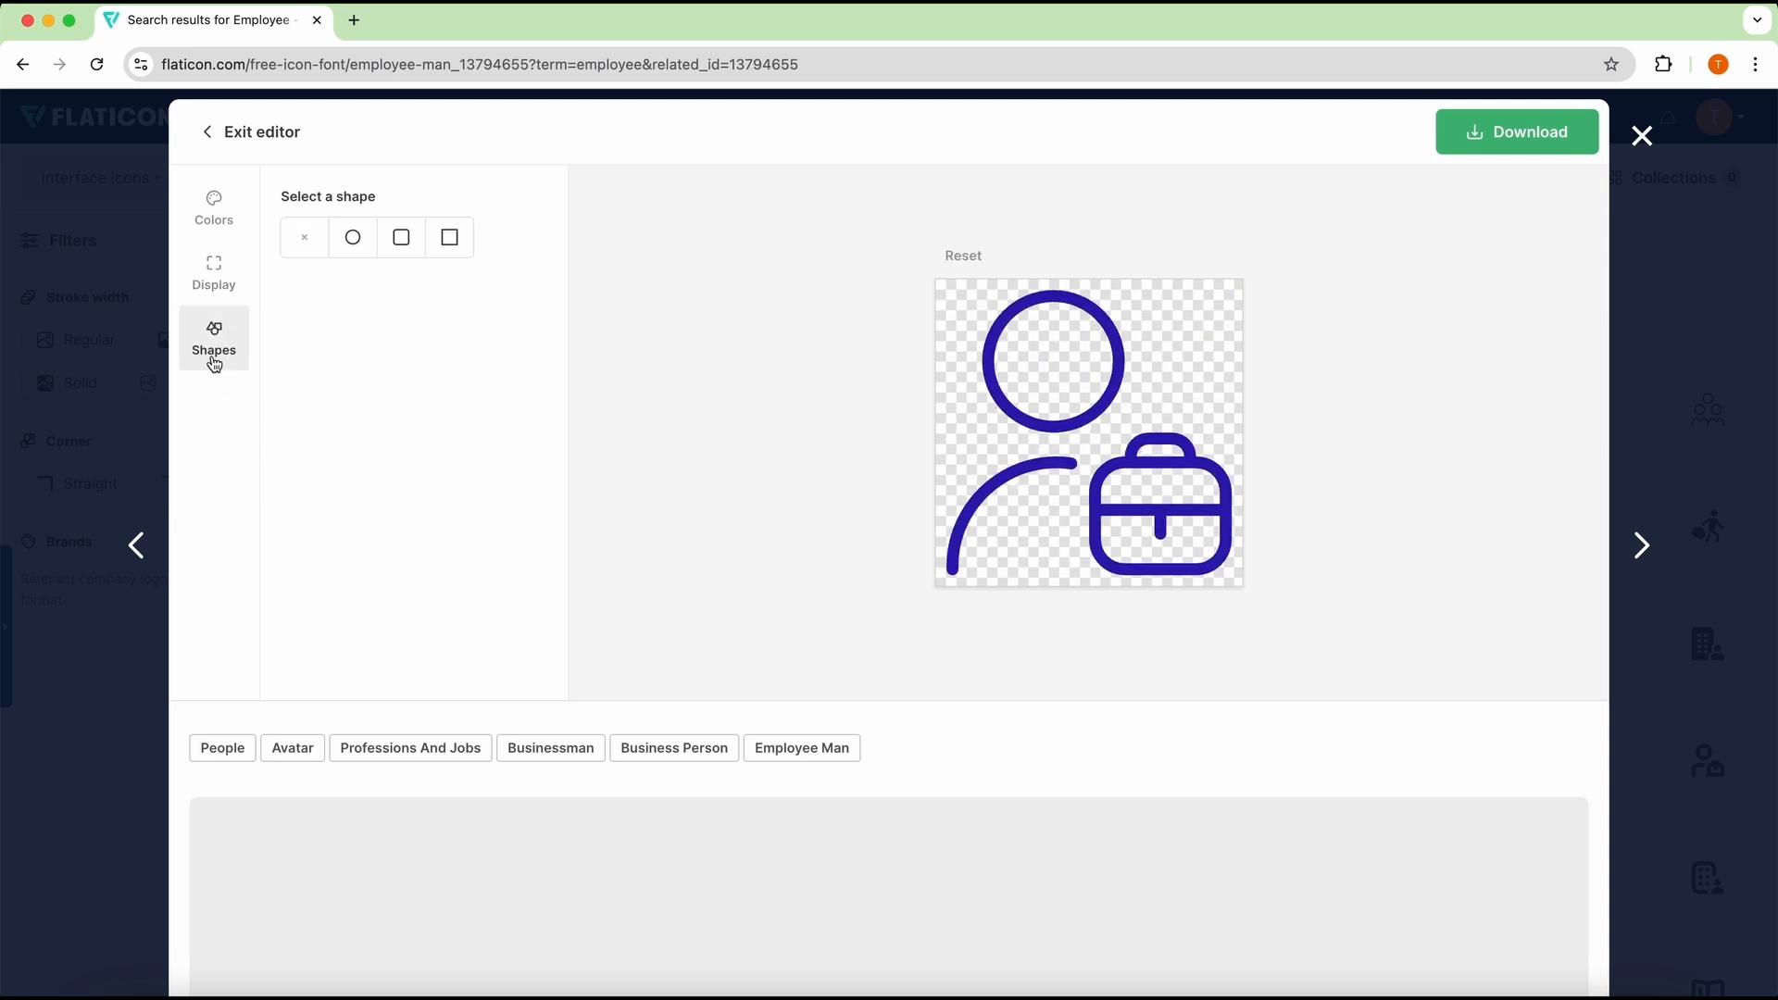
{"action": "left_click", "coordinate": [357, 241]}
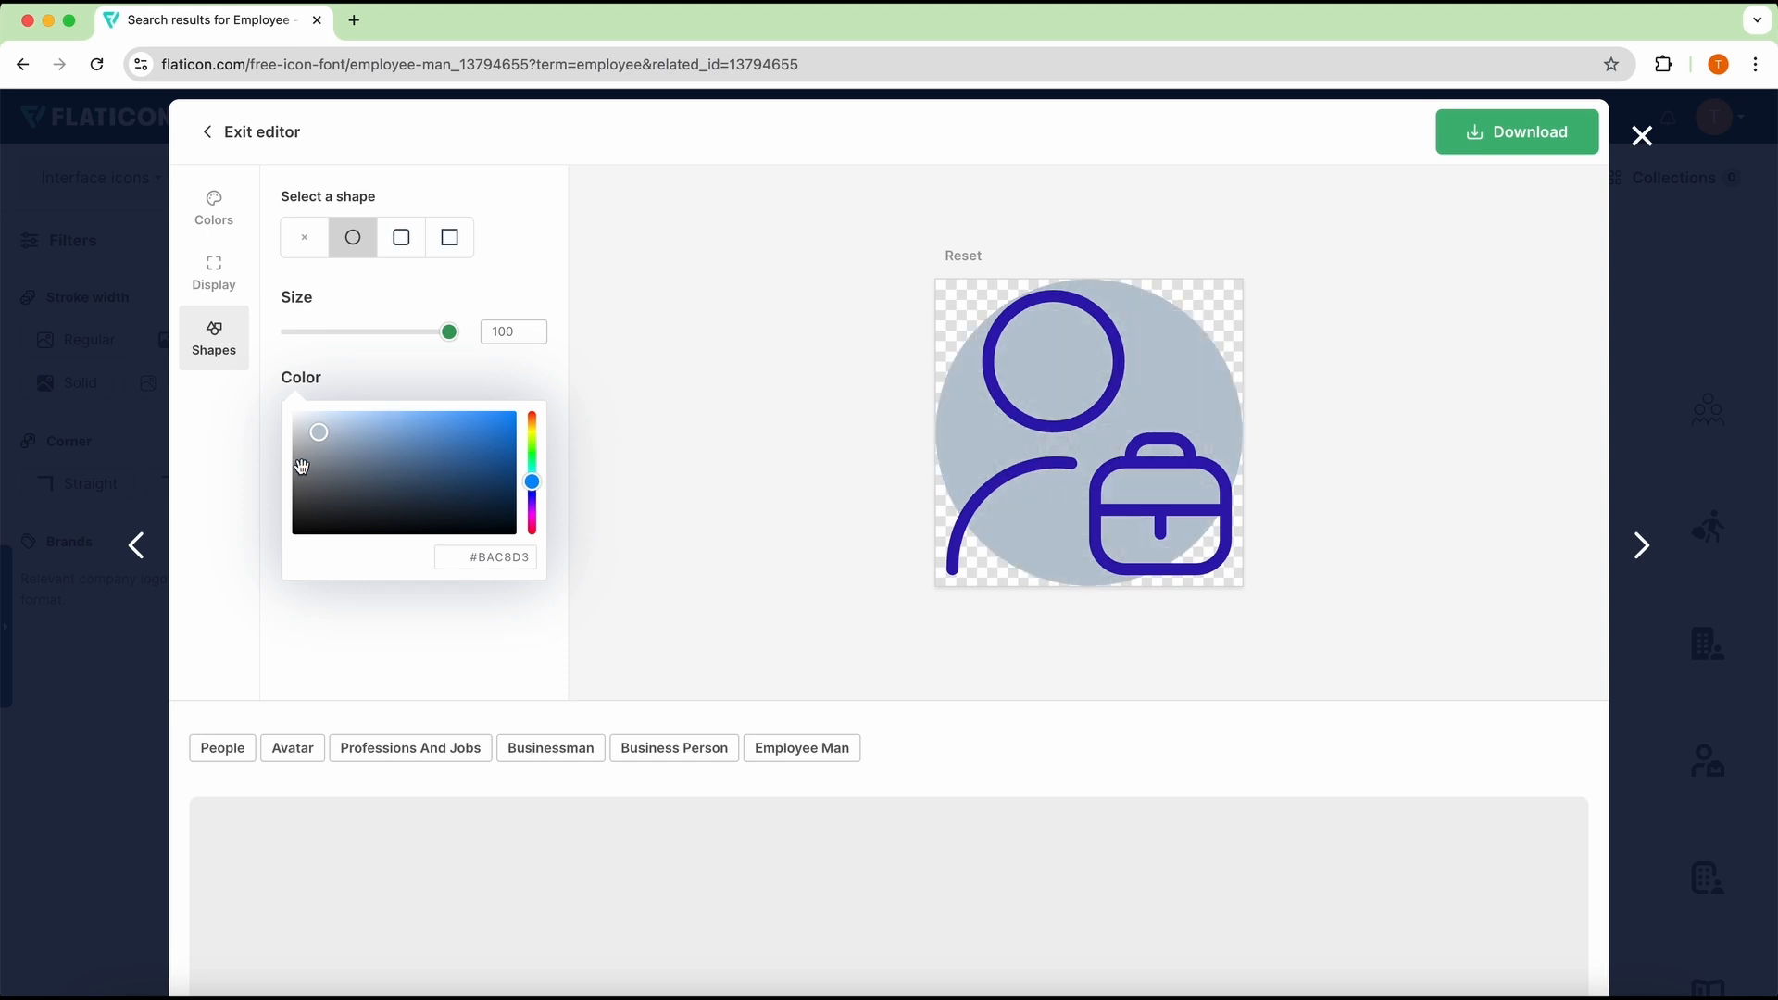
{"action": "left_click_drag", "start_coordinate": [324, 450], "coordinate": [284, 562]}
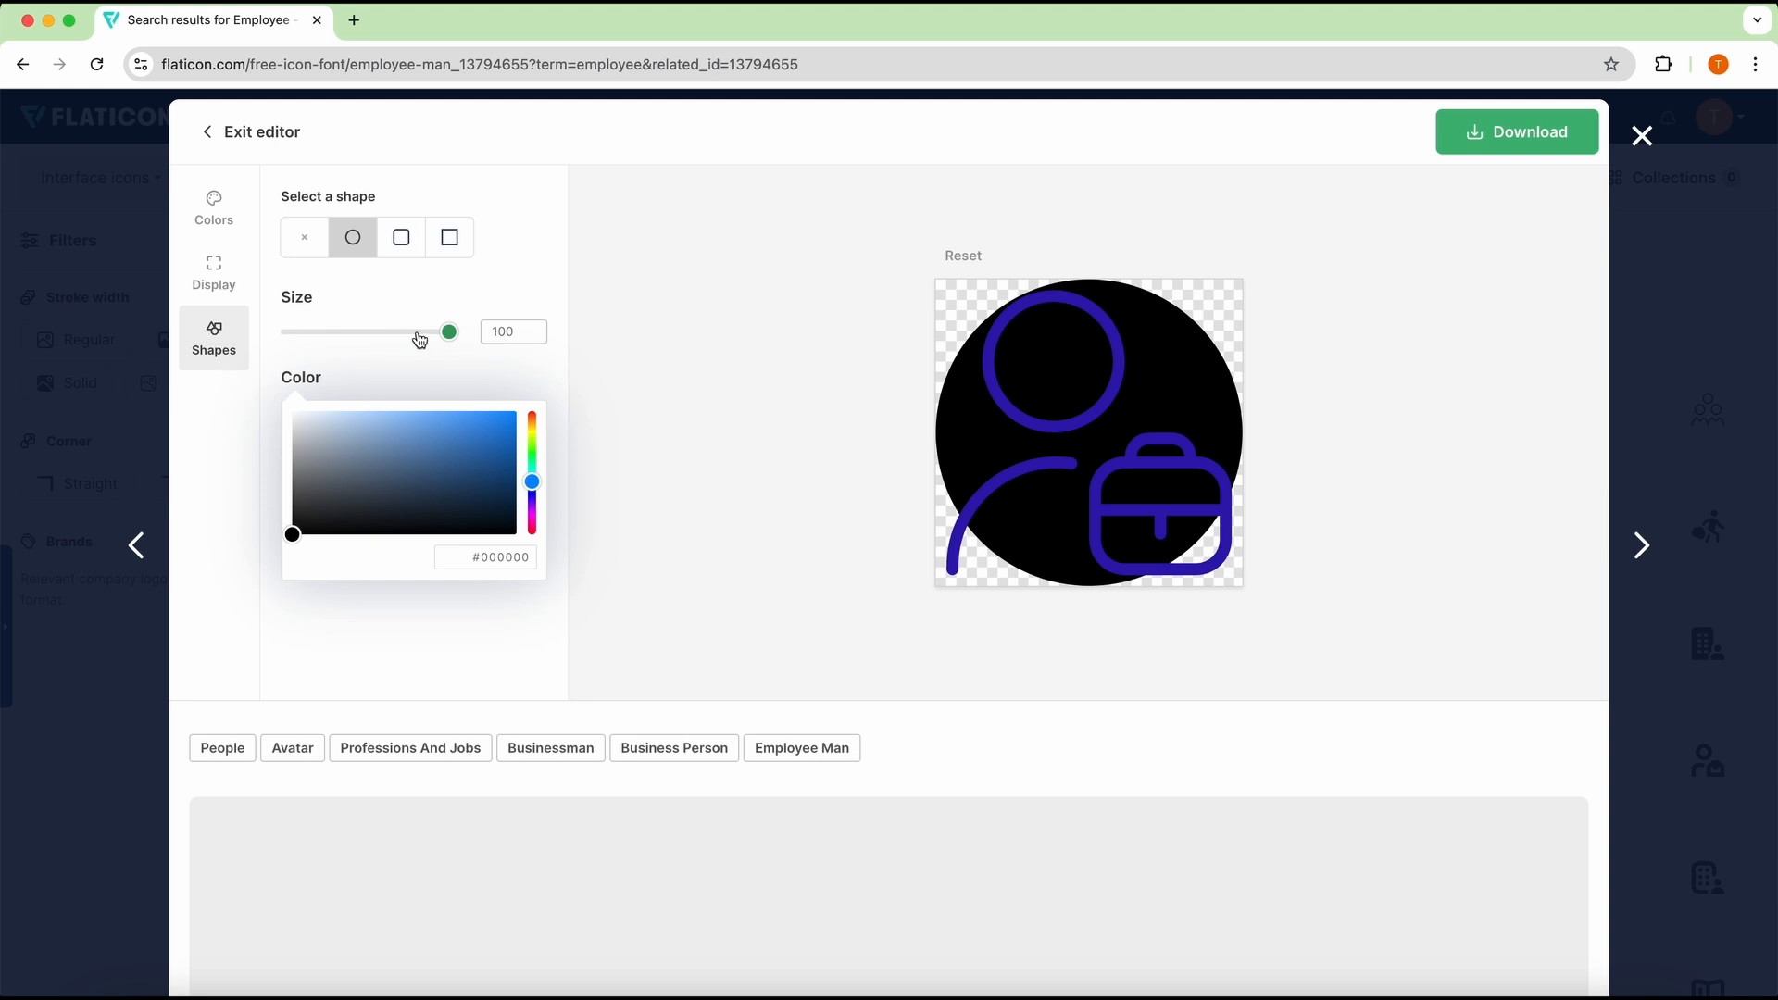
{"action": "mouse_move", "coordinate": [417, 336]}
{"action": "left_mouse_down"}
{"action": "mouse_move", "coordinate": [380, 335]}
{"action": "mouse_move", "coordinate": [443, 335]}
{"action": "left_mouse_up"}
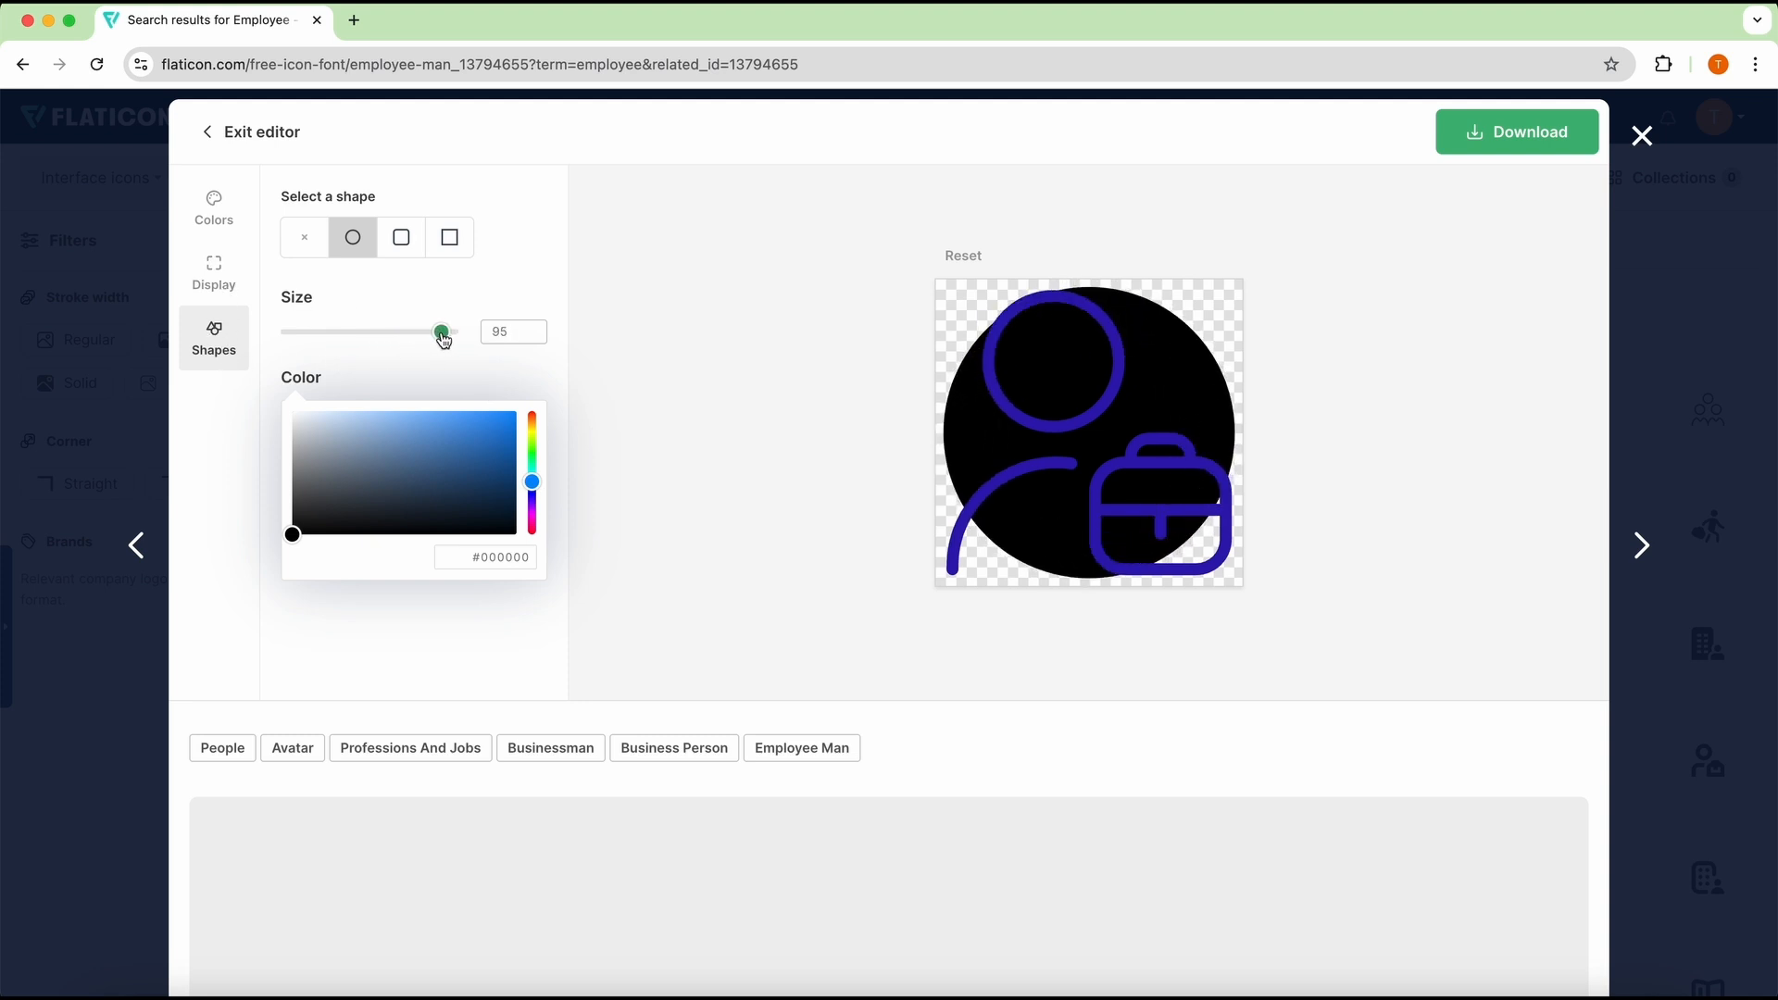
Step: Scale the employee icon down to 62 and center it inside the black circle
{"action": "left_click", "coordinate": [213, 274]}
{"action": "left_click_drag", "start_coordinate": [386, 230], "coordinate": [357, 241]}
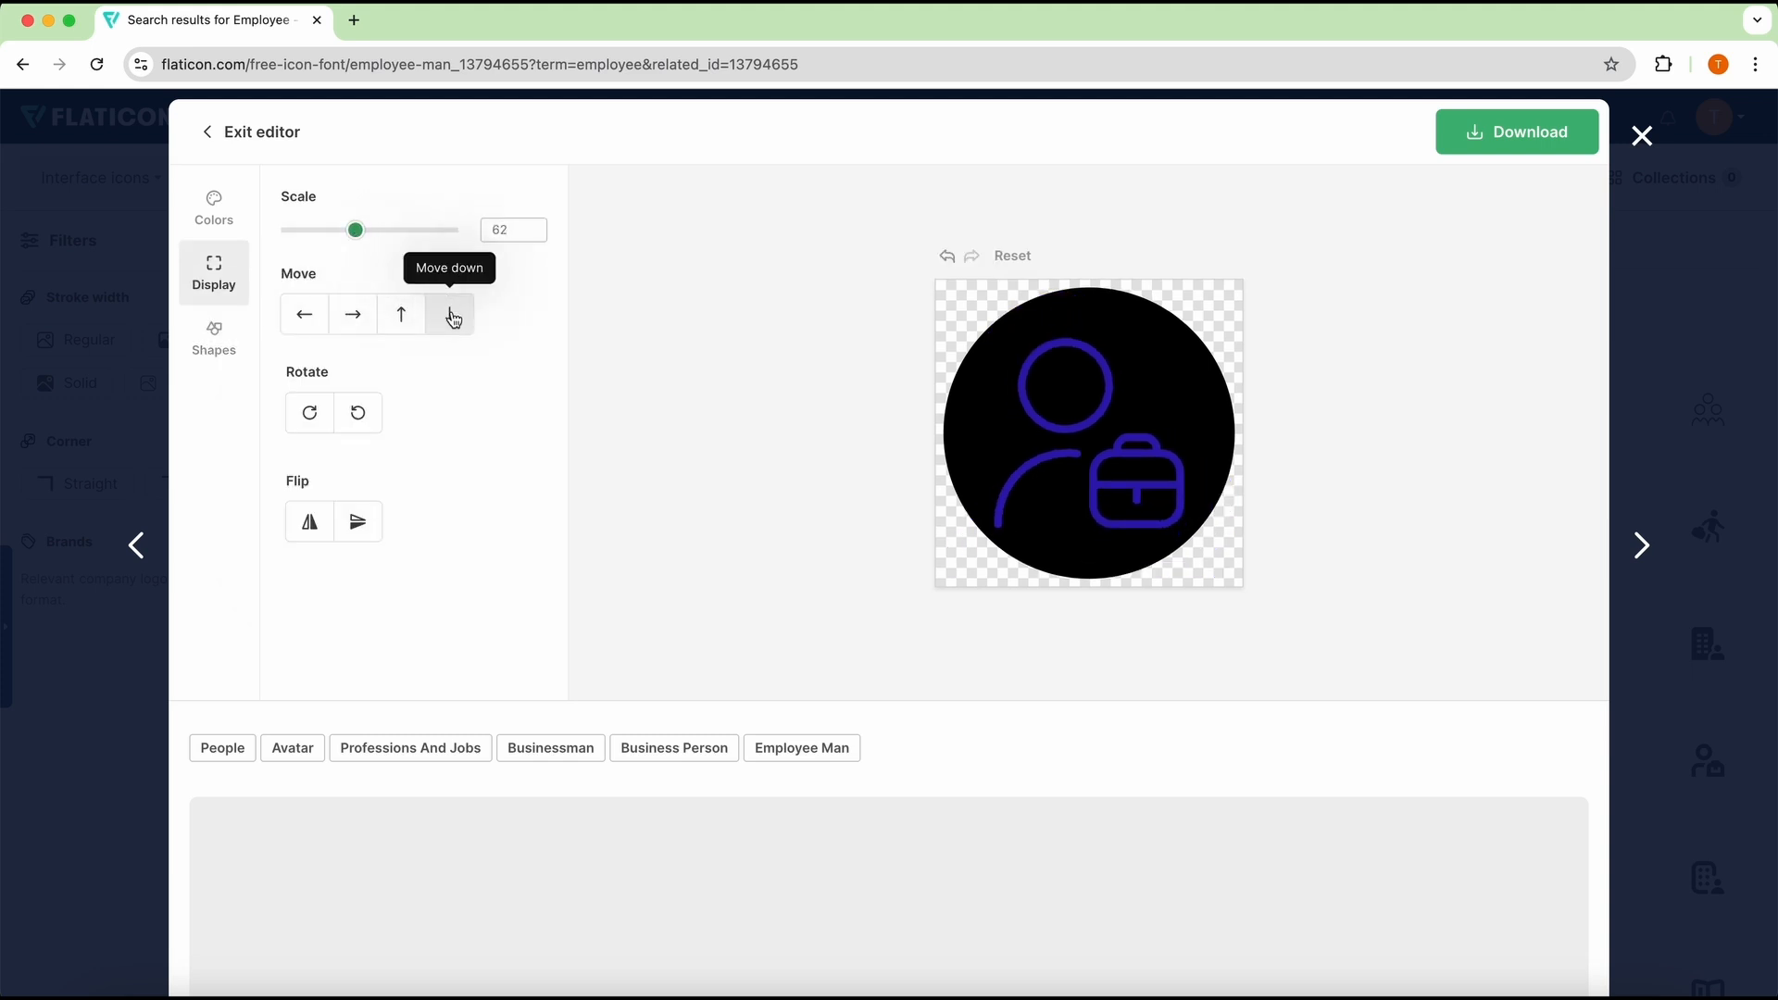
{"action": "left_click", "coordinate": [364, 319]}
{"action": "left_click", "coordinate": [313, 332]}
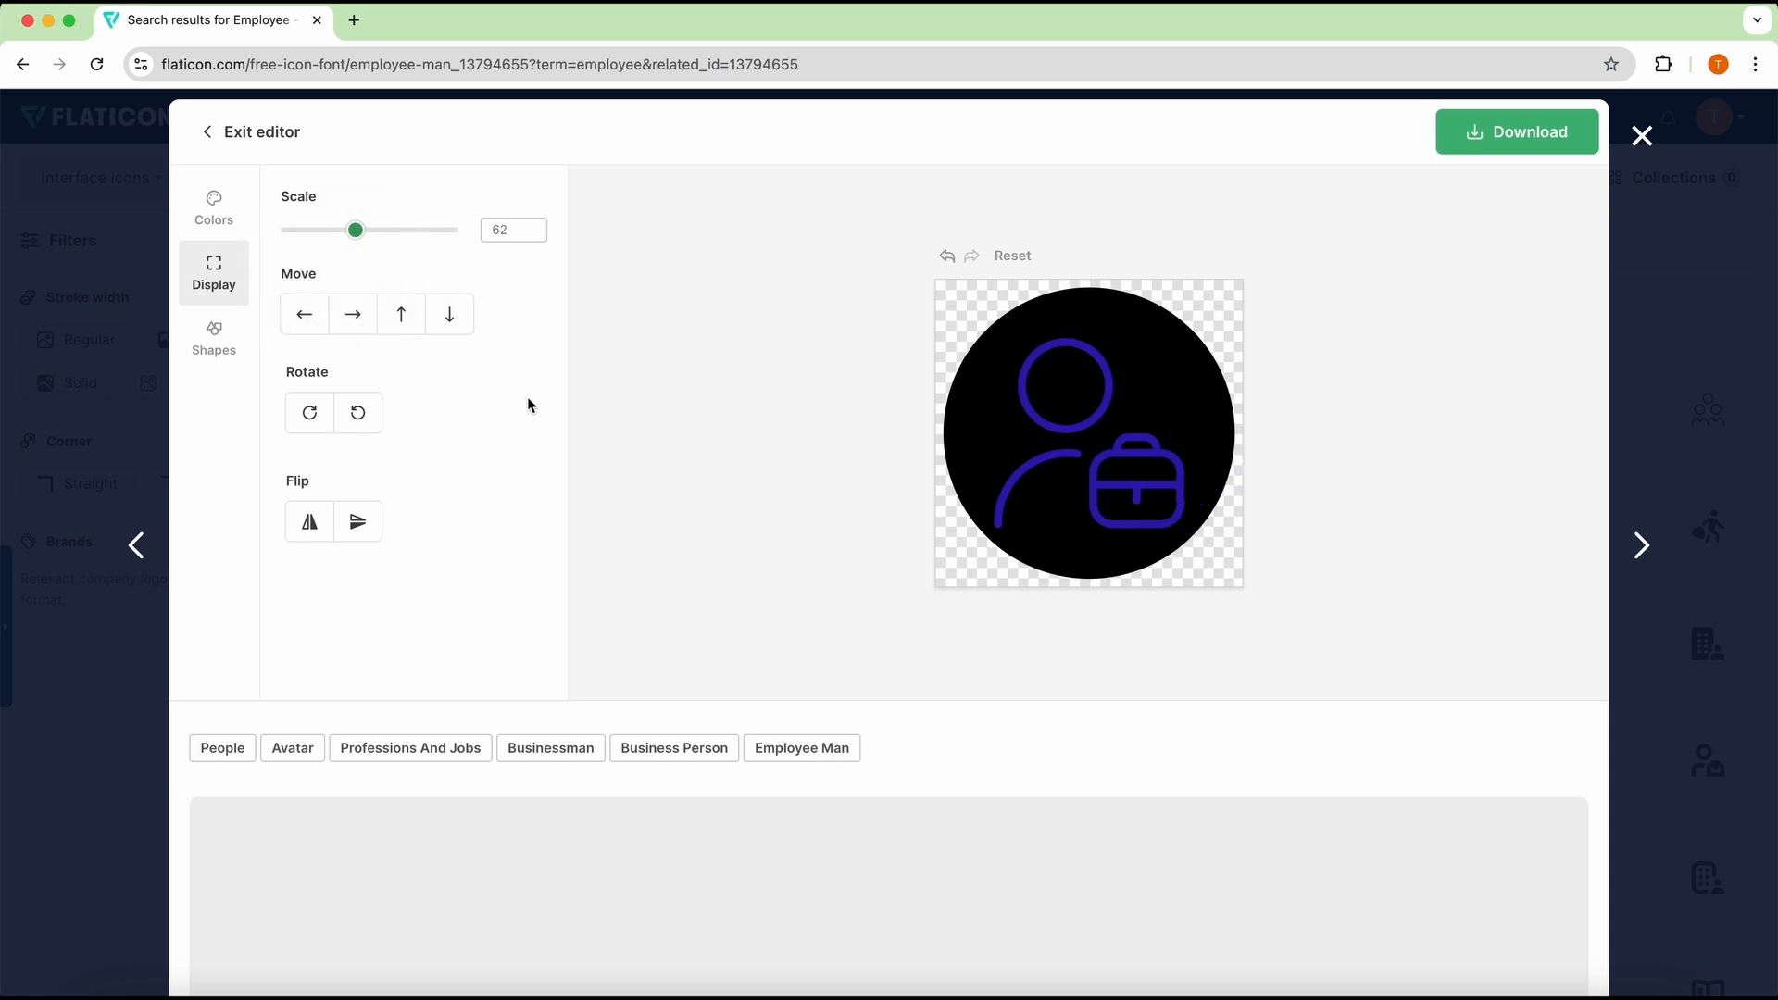
Step: Recolor the employee icon's violet-blue lines to near-white #F8F6FF
{"action": "left_click", "coordinate": [190, 202]}
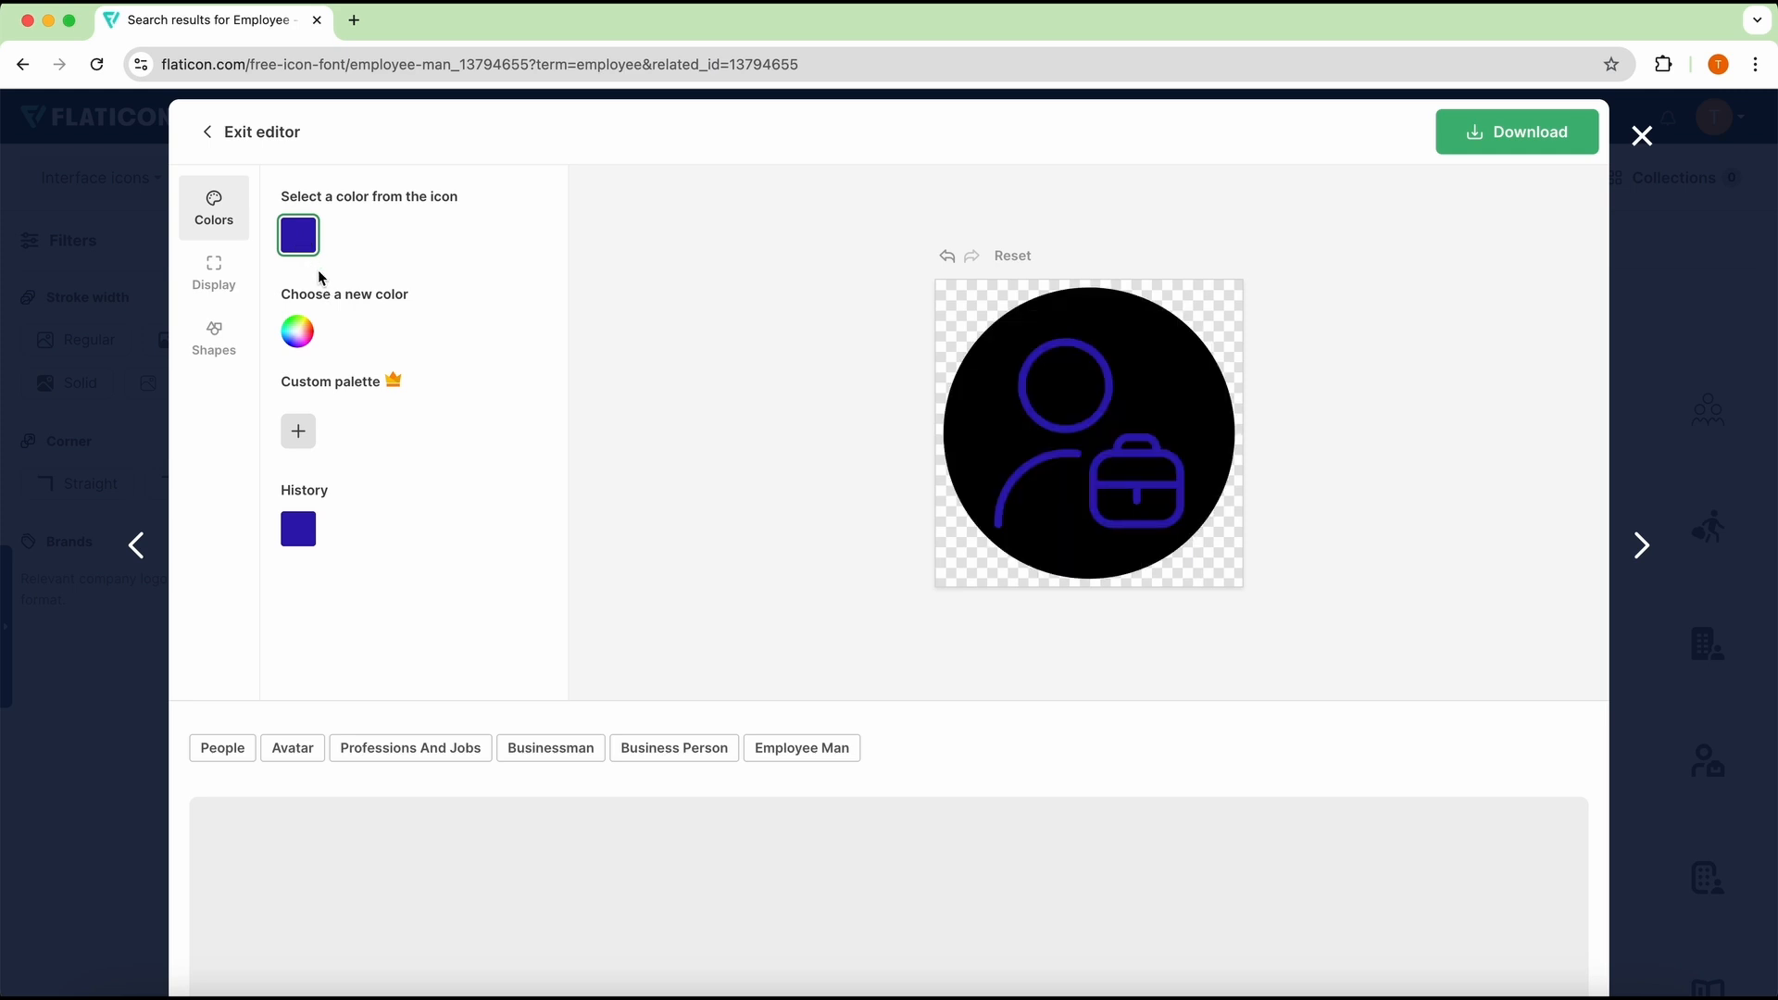
{"action": "left_click", "coordinate": [298, 331]}
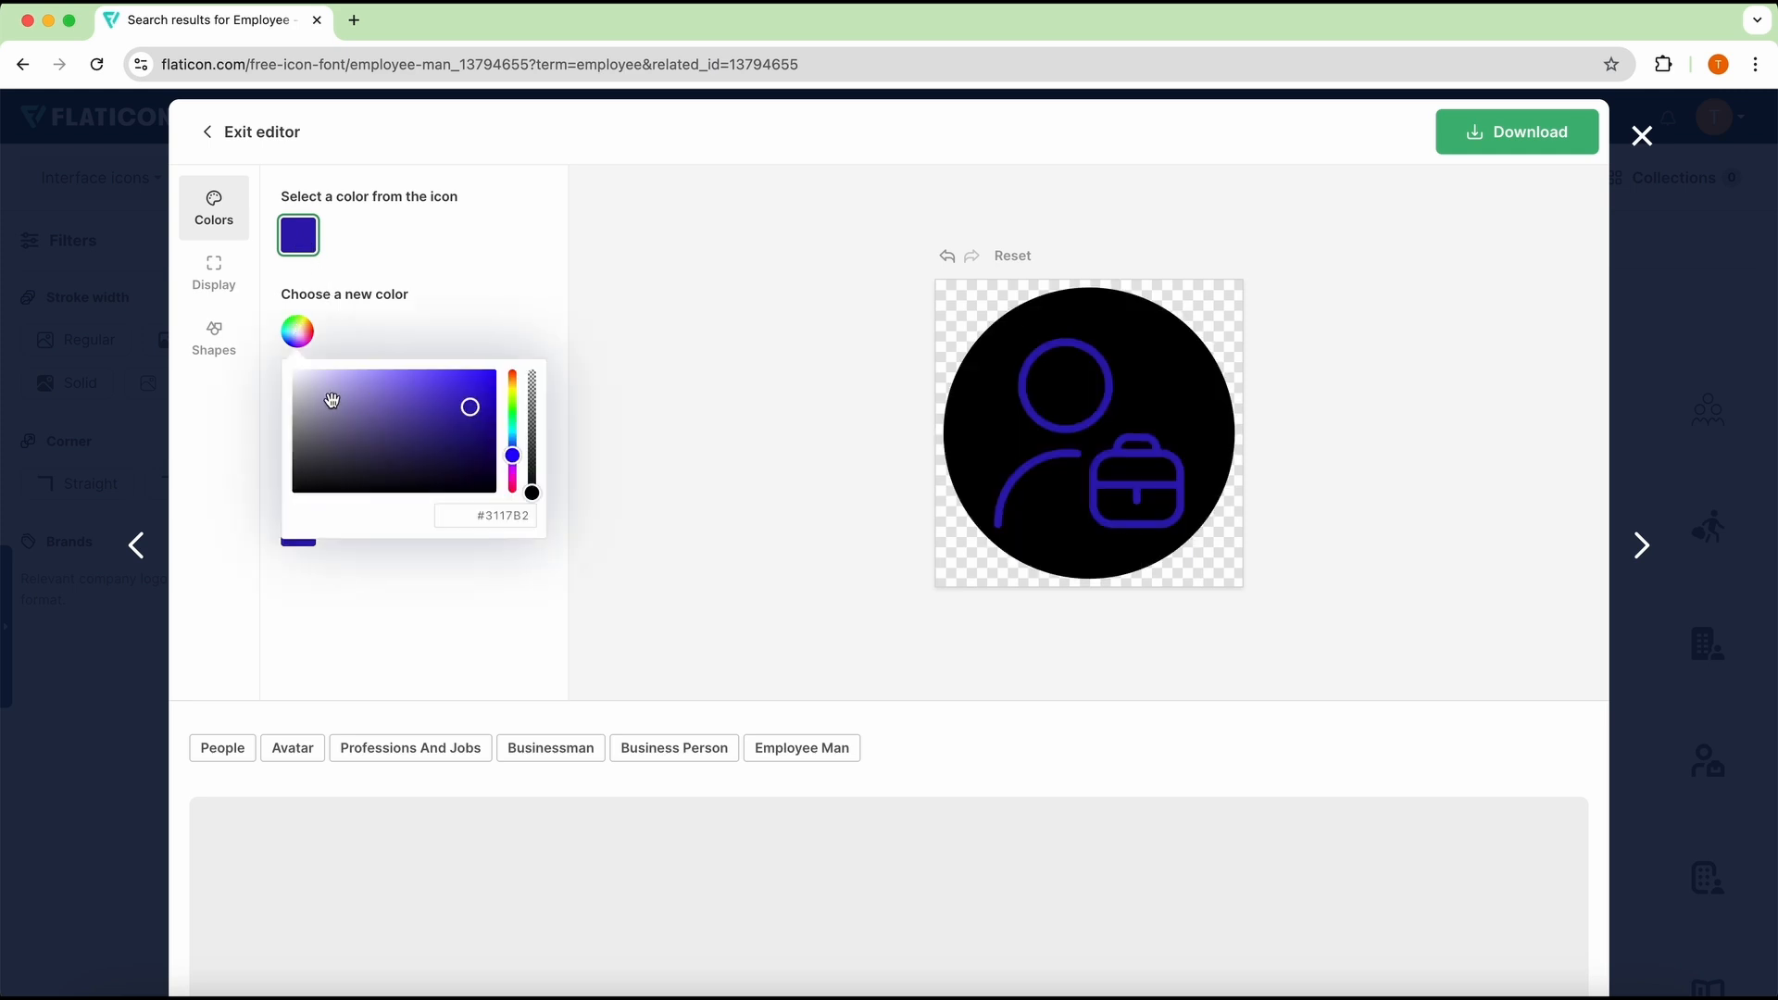
{"action": "left_click_drag", "start_coordinate": [331, 400], "coordinate": [296, 367]}
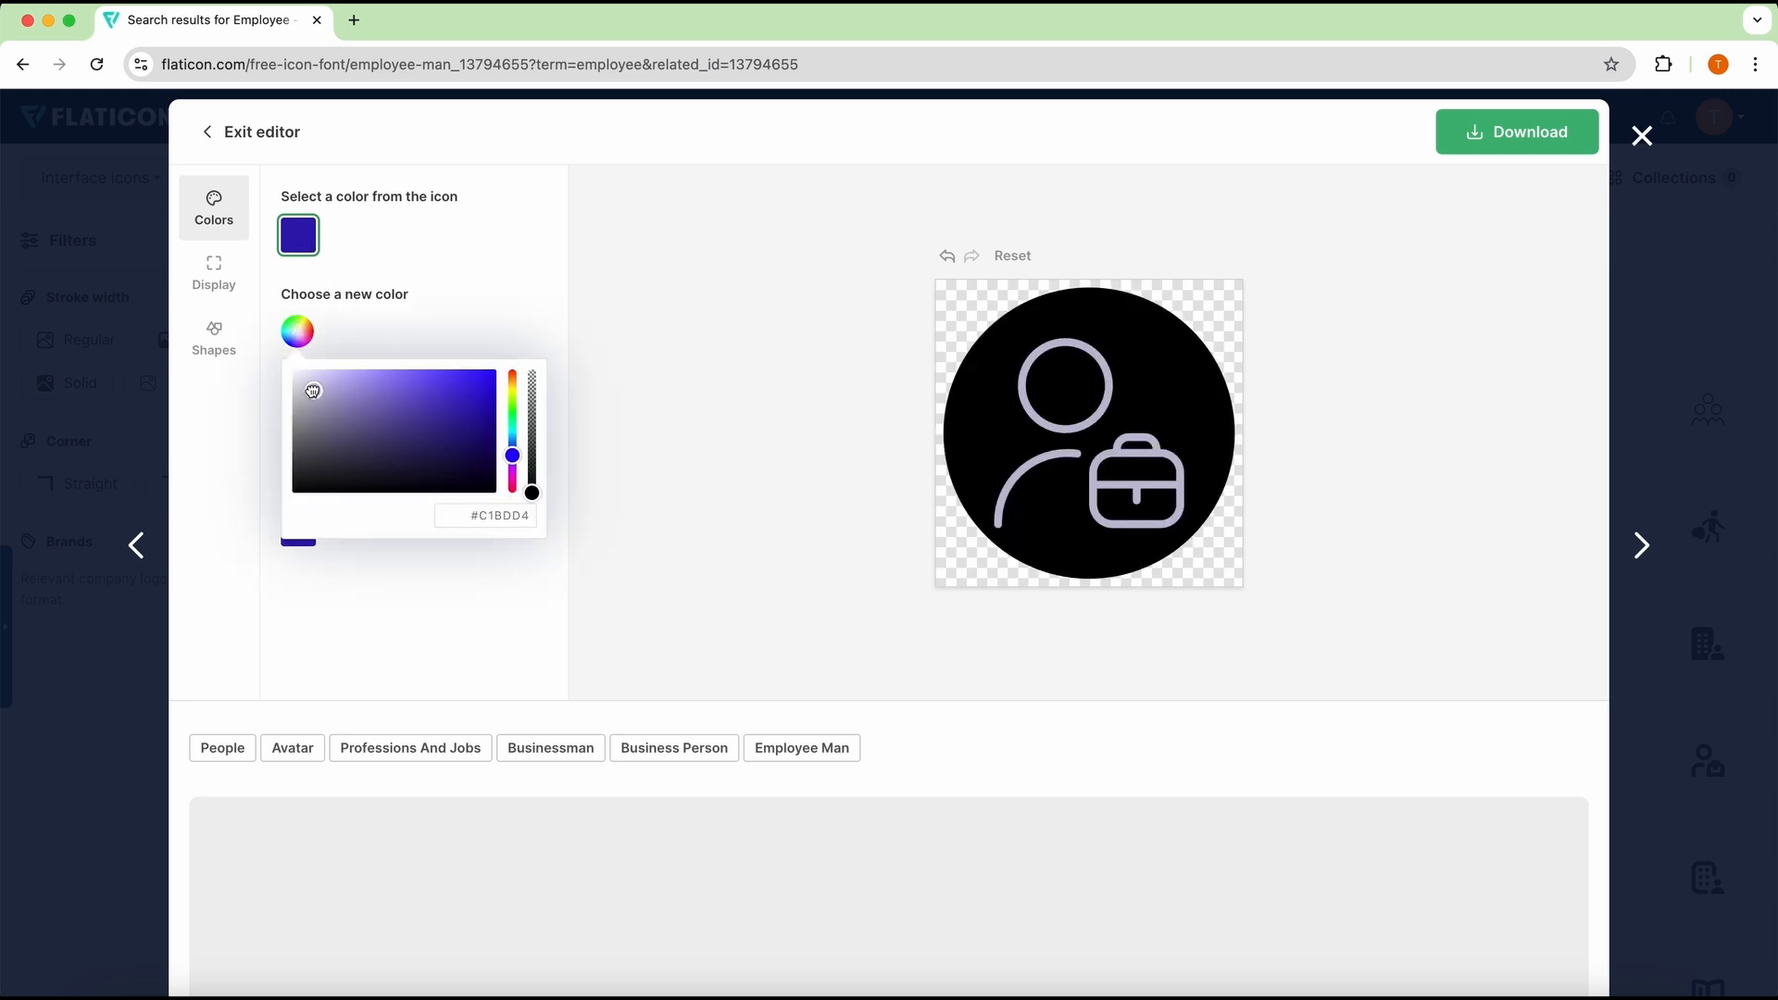
{"action": "left_click", "coordinate": [501, 291]}
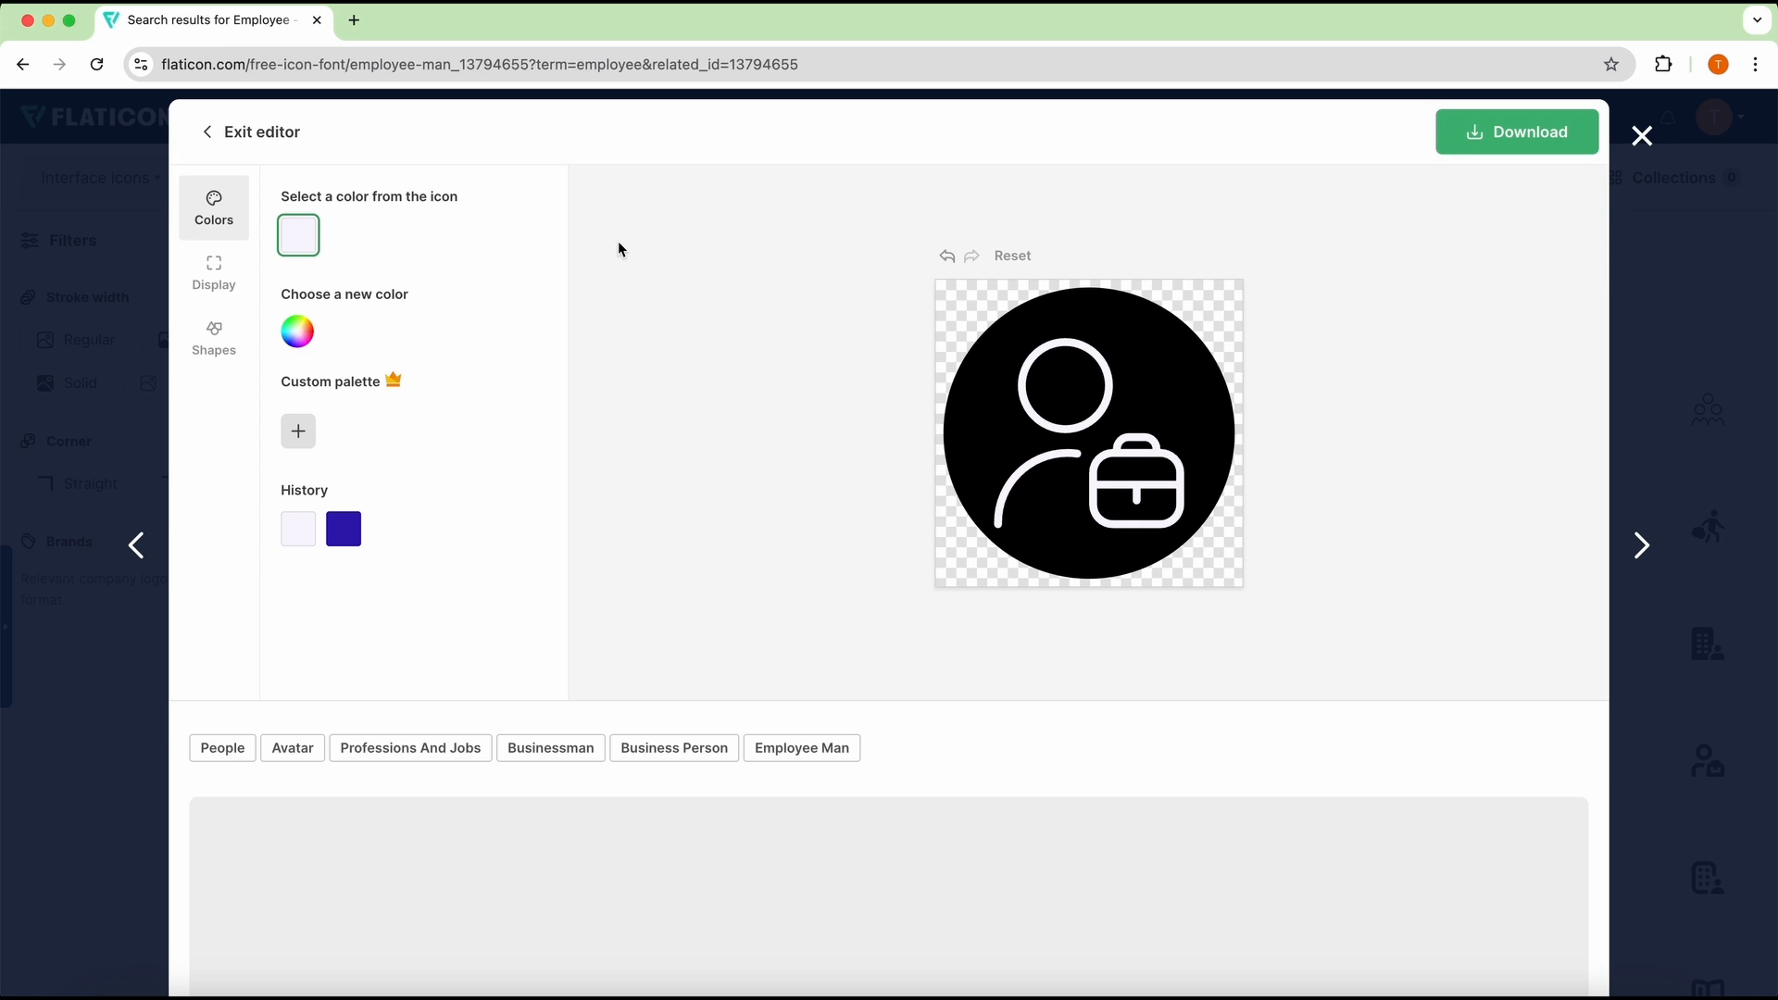
Step: Download the customized employee icon as a 64px PNG and show the downloaded file in Finder
{"action": "left_click", "coordinate": [1548, 136]}
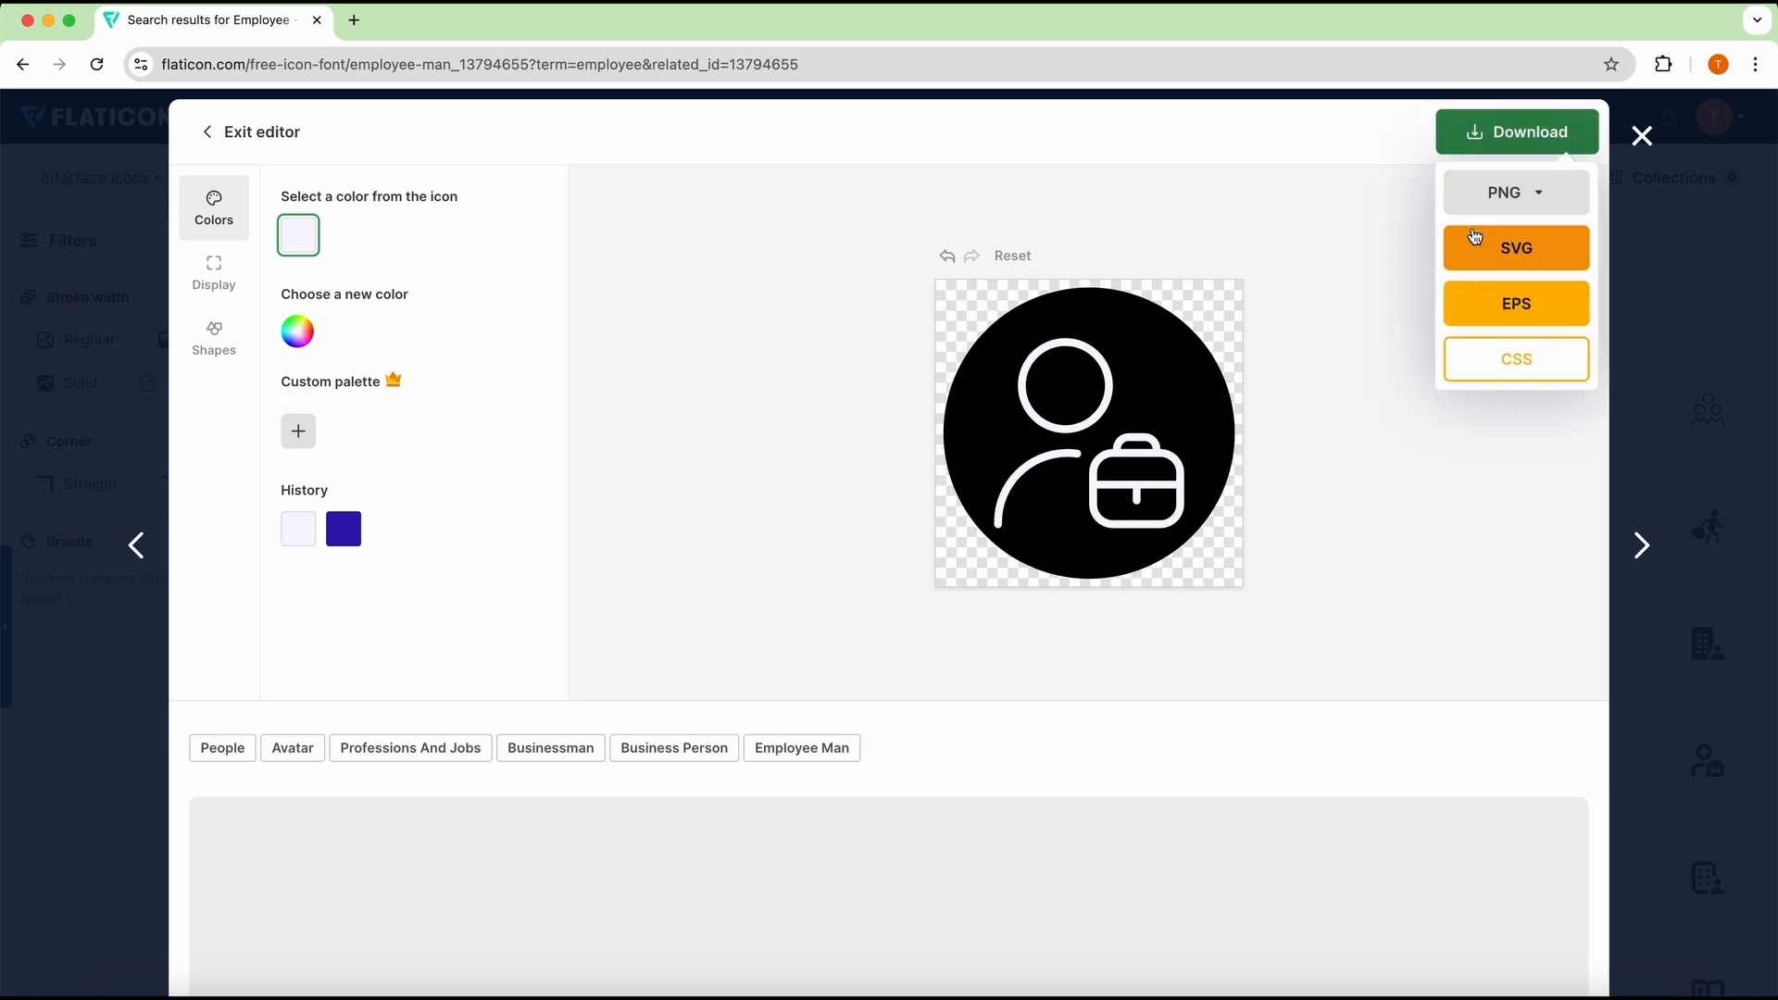
{"action": "left_click", "coordinate": [1535, 193]}
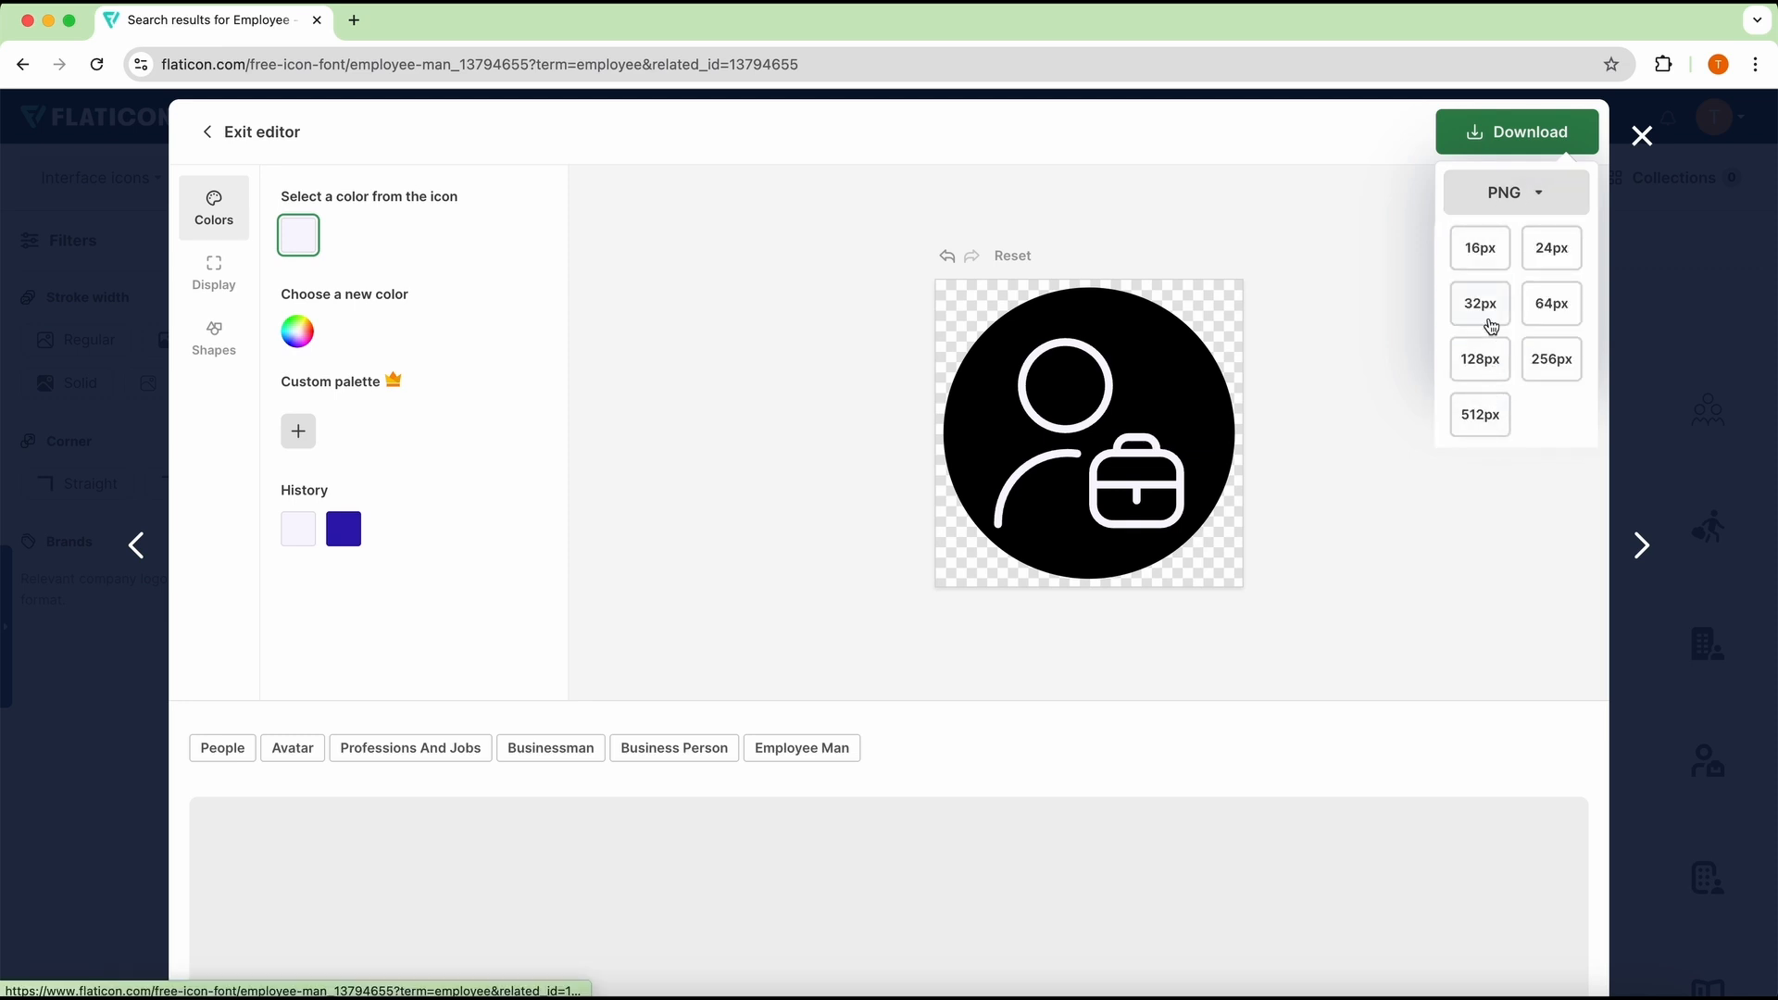
{"action": "left_click", "coordinate": [1563, 314]}
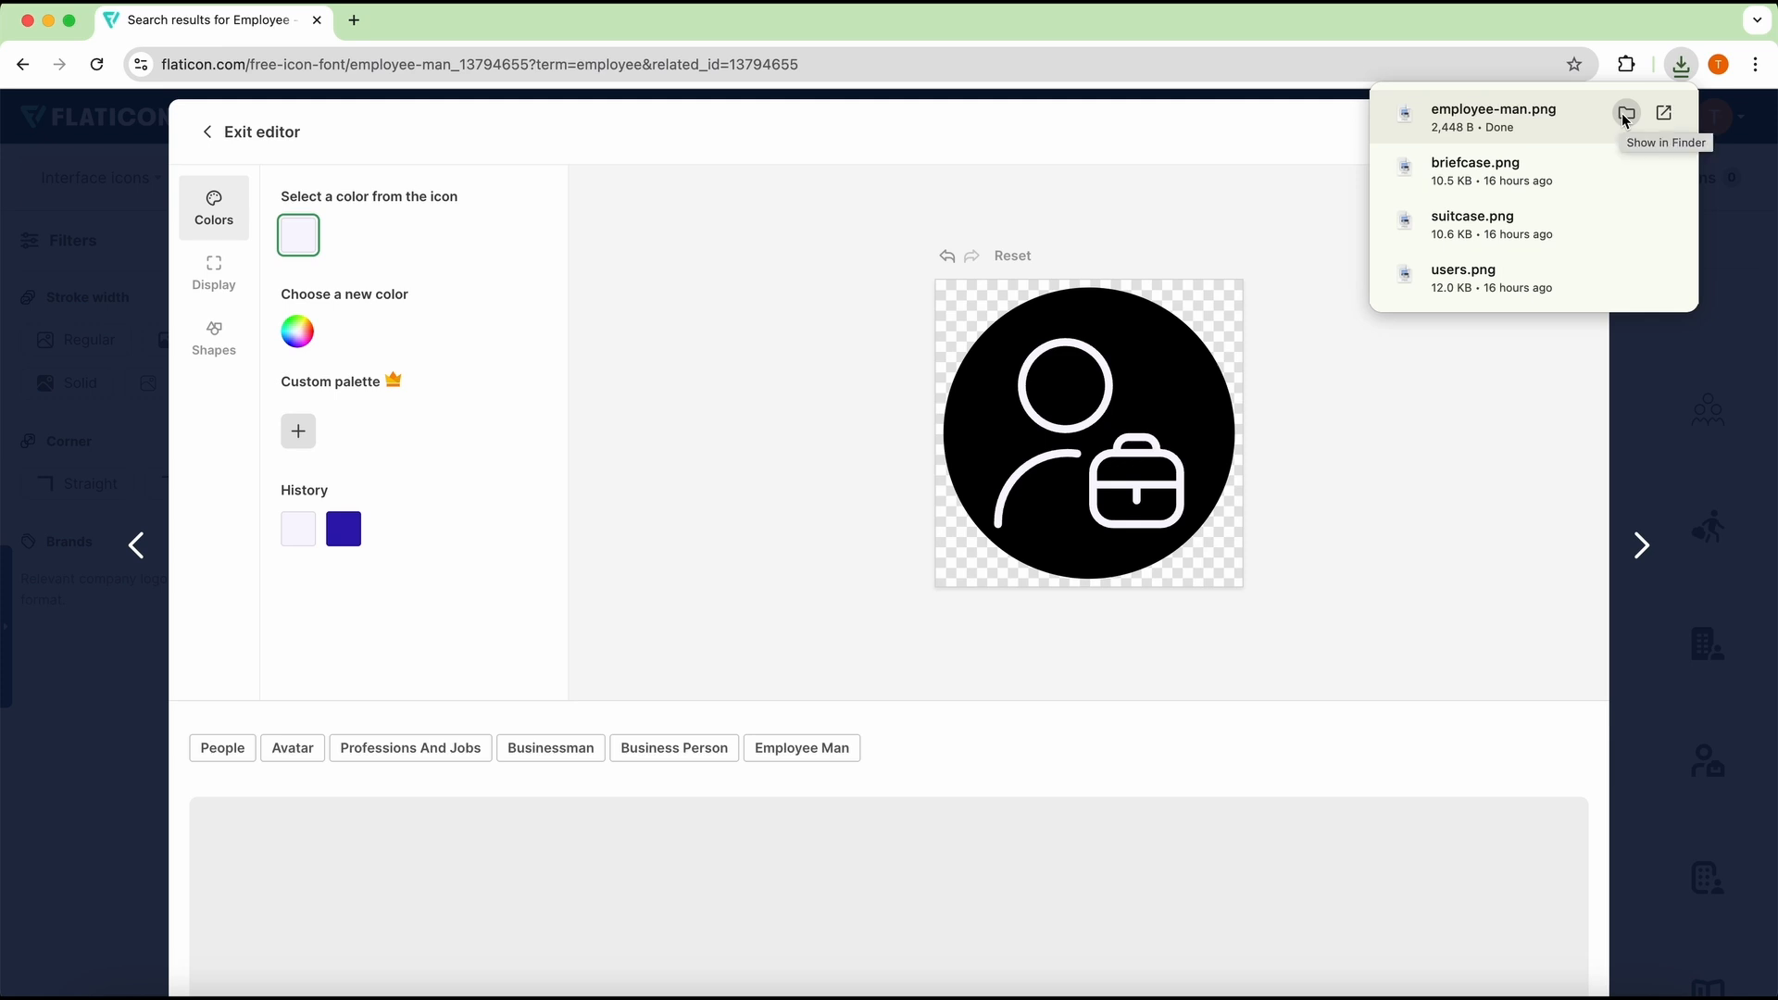
{"action": "right_click", "coordinate": [1548, 122]}
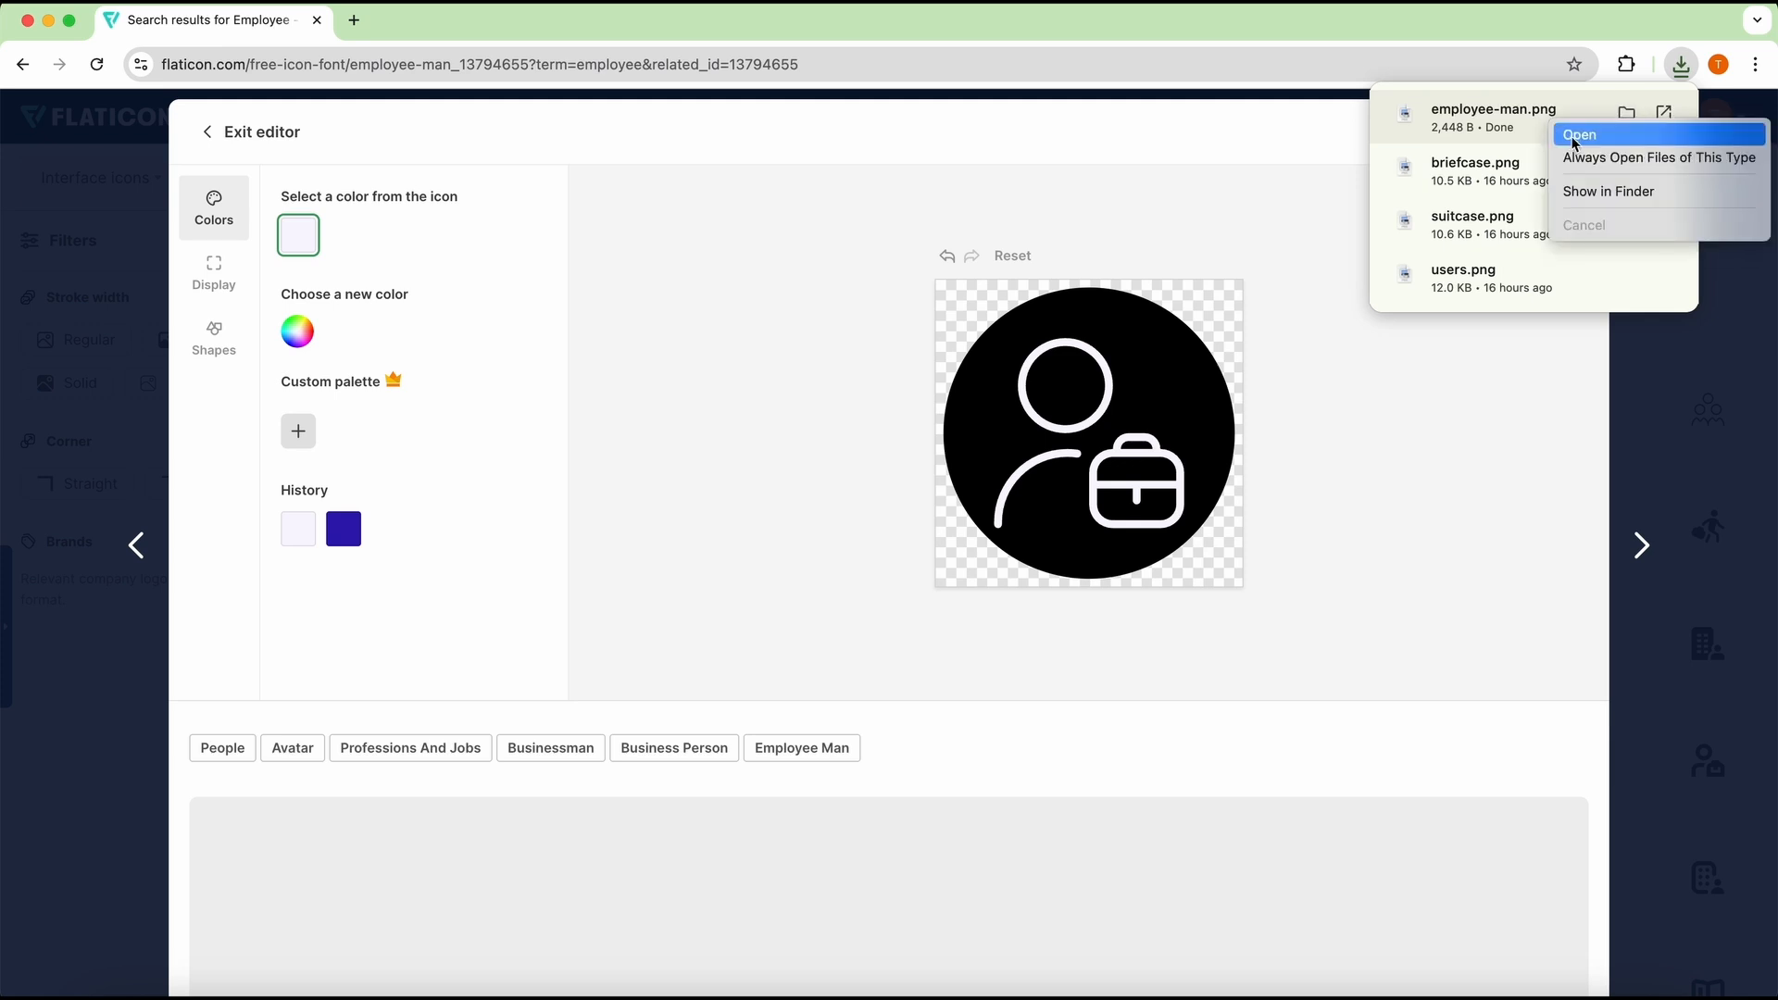
{"action": "left_click", "coordinate": [1587, 192]}
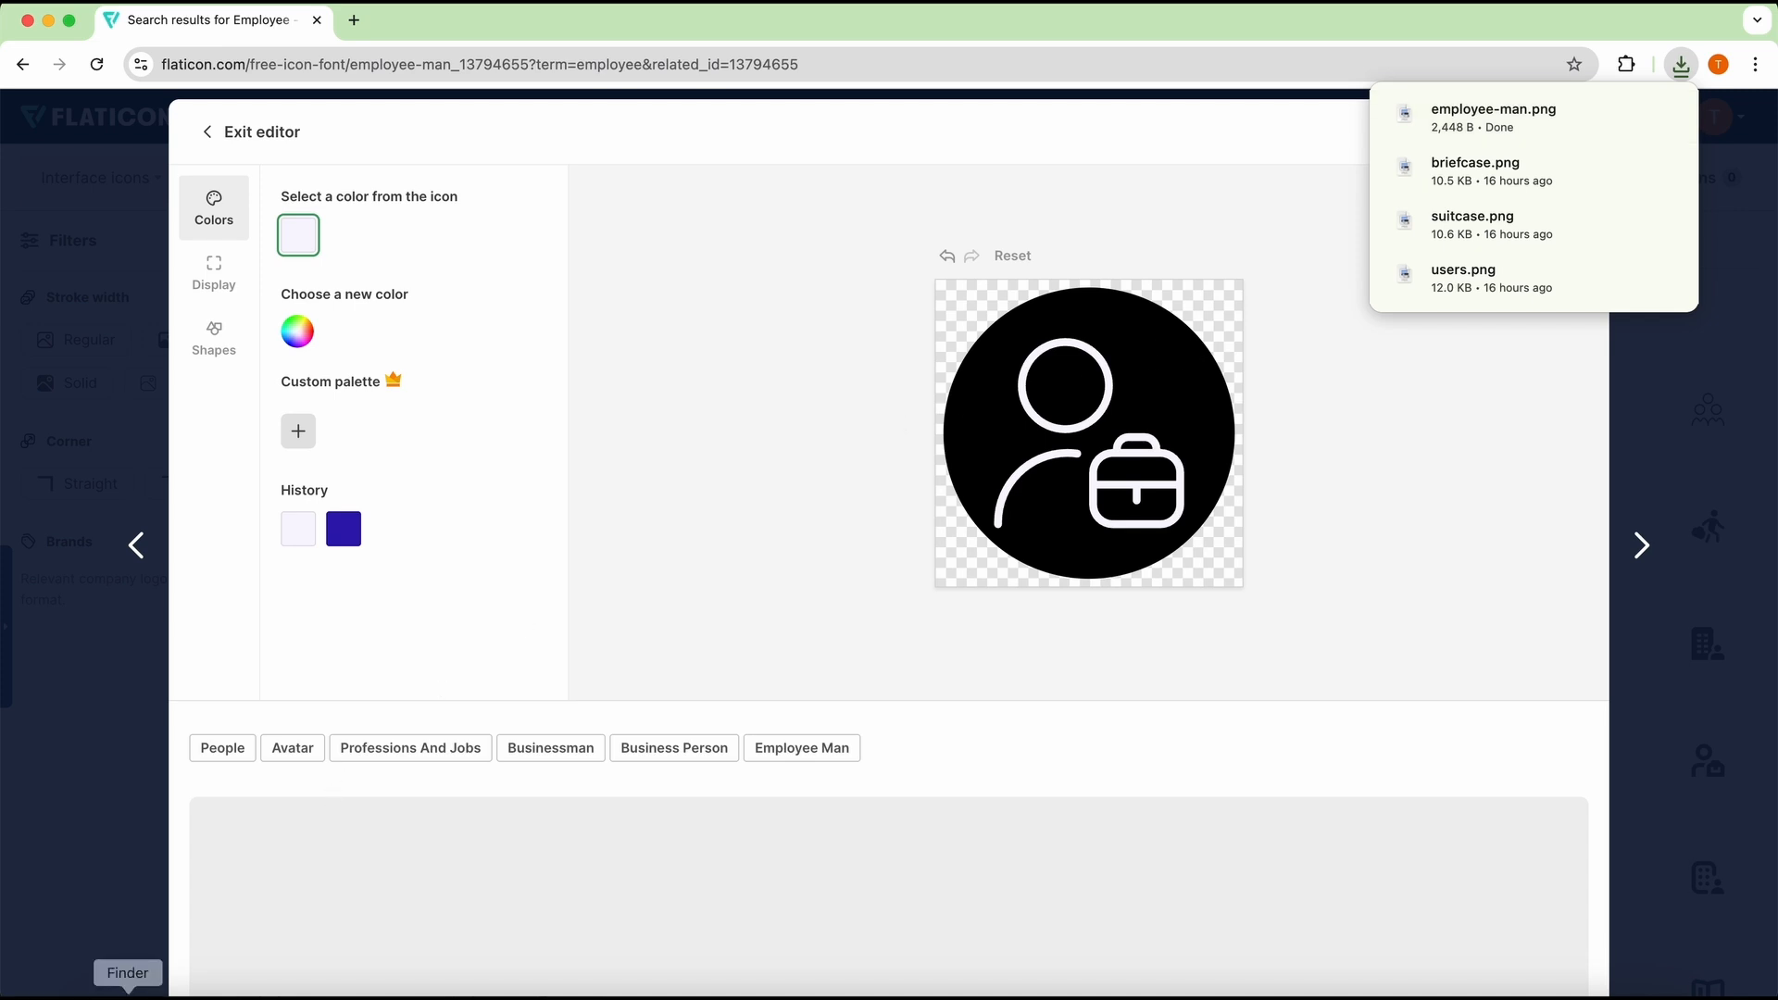
Step: Copy employee-man.png from Downloads and open the shapes folder of My Tableau Repository in Documents
{"action": "right_click", "coordinate": [970, 442]}
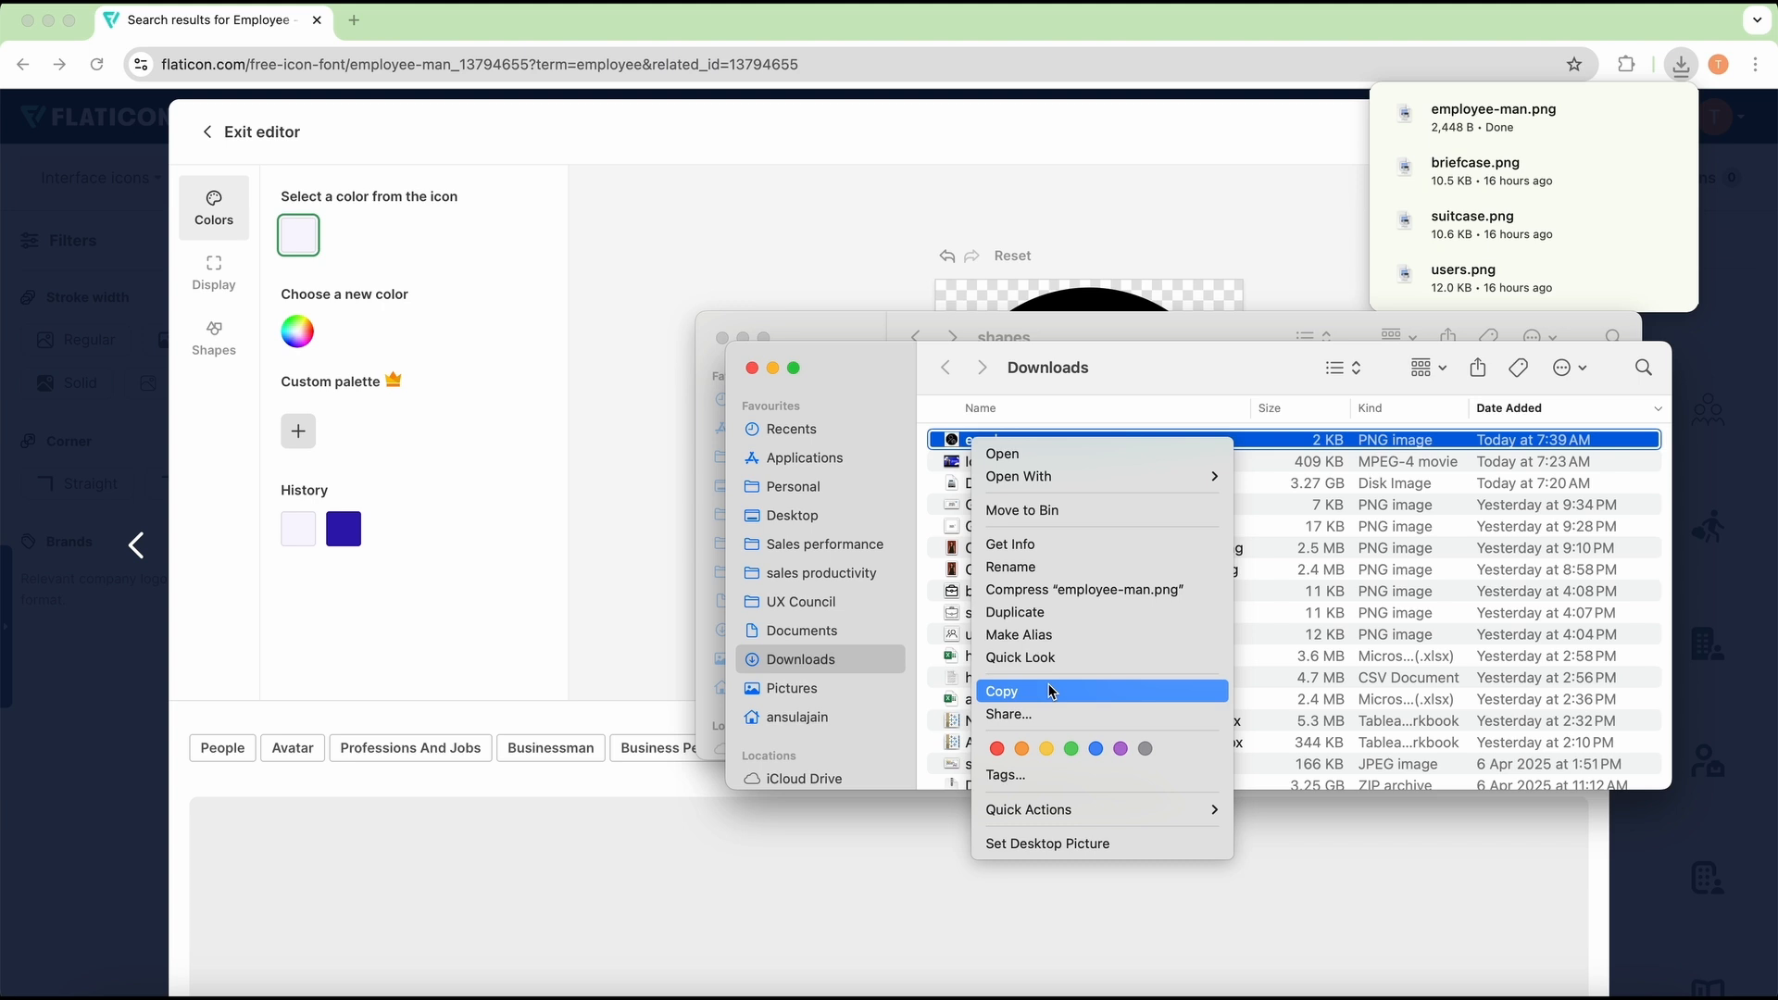
{"action": "left_click", "coordinate": [1052, 692]}
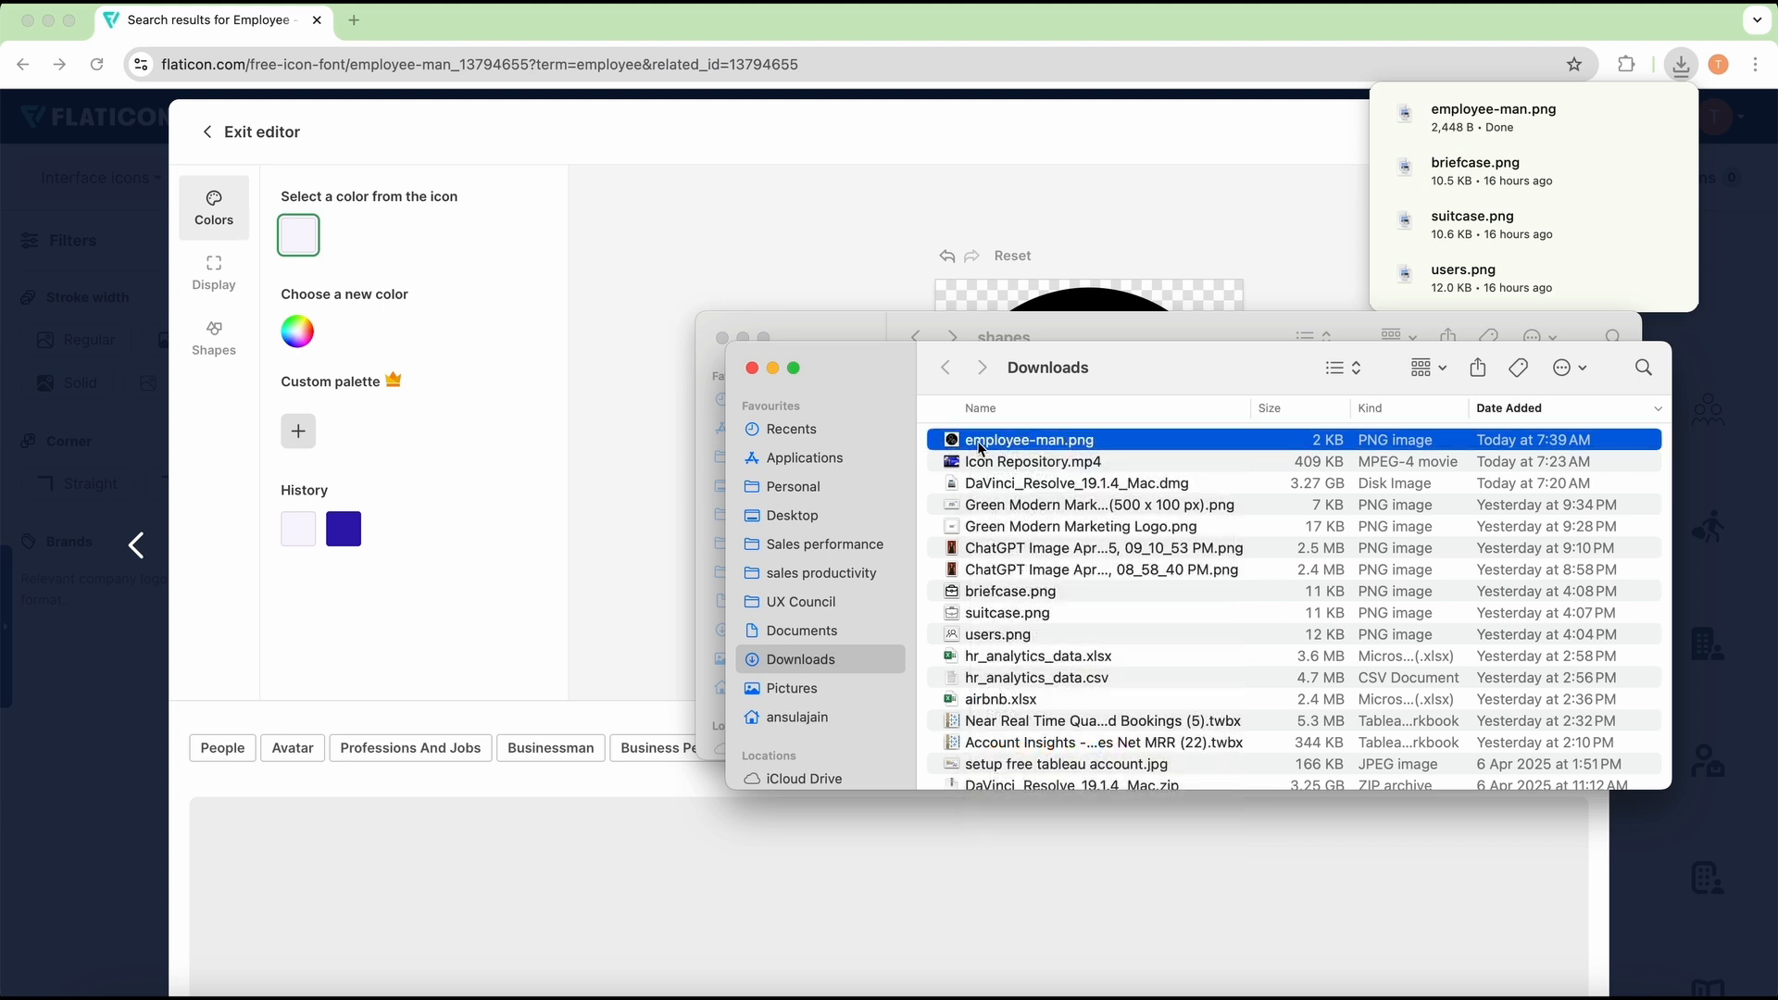
{"action": "right_click", "coordinate": [980, 448]}
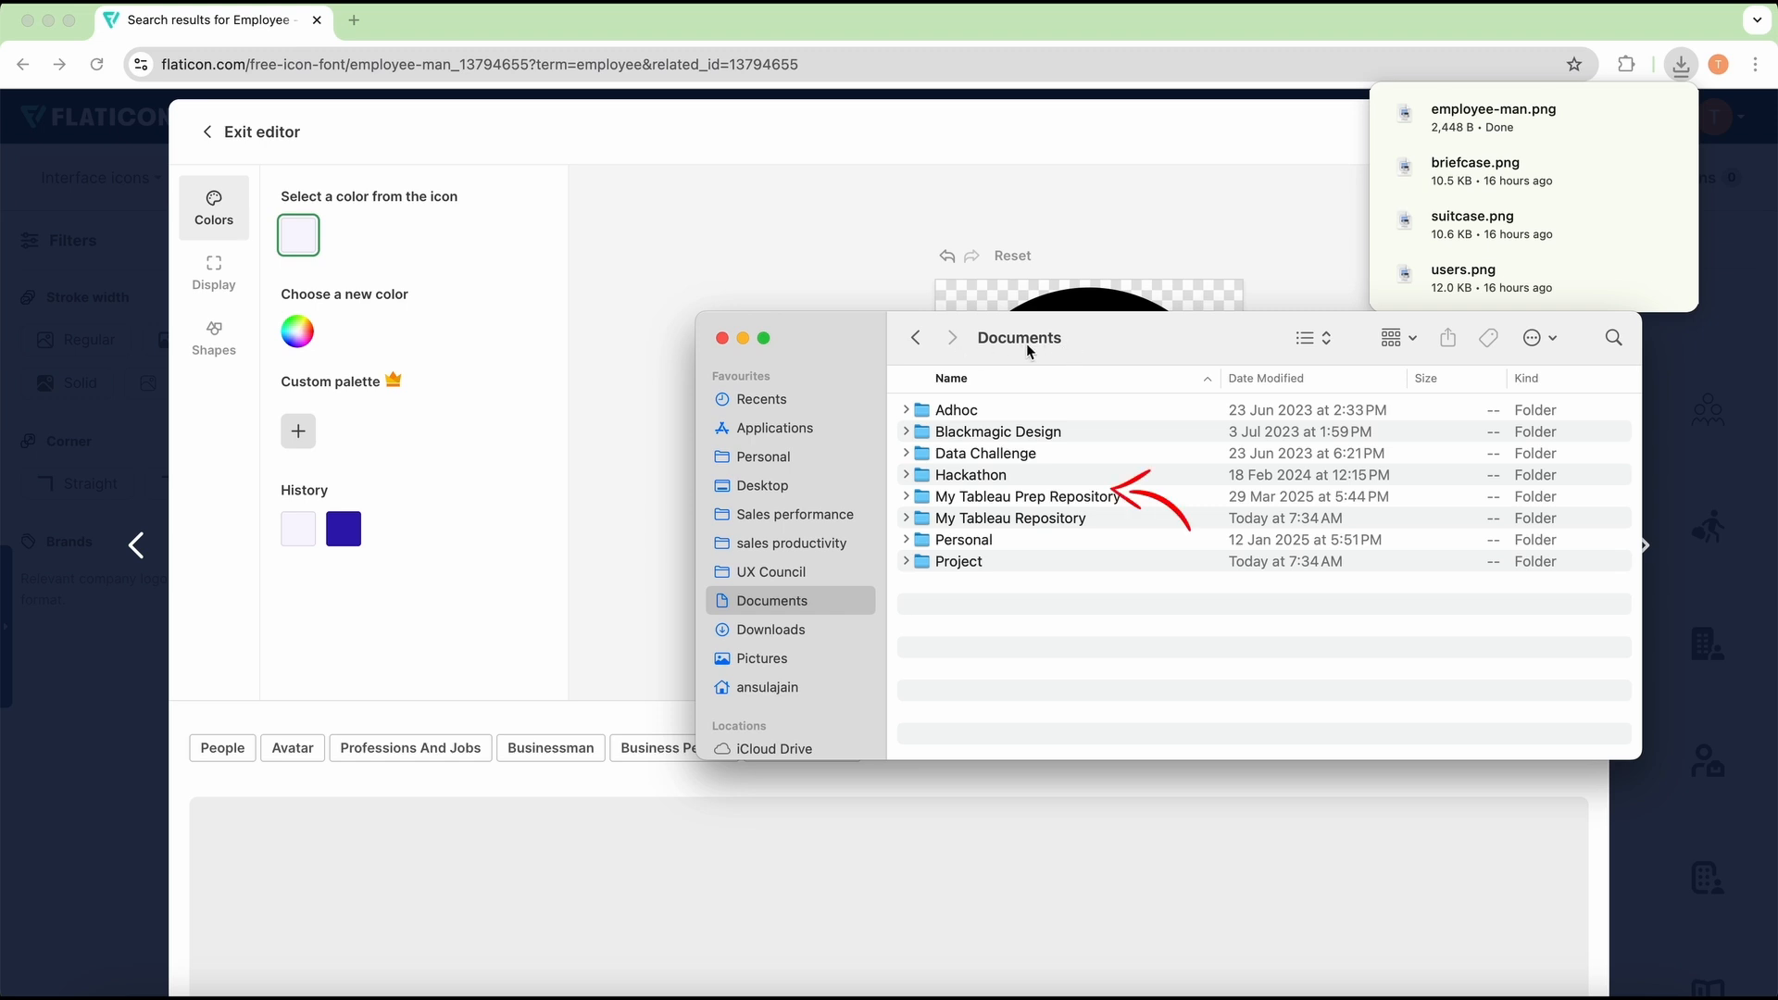
{"action": "double_click", "coordinate": [1005, 522]}
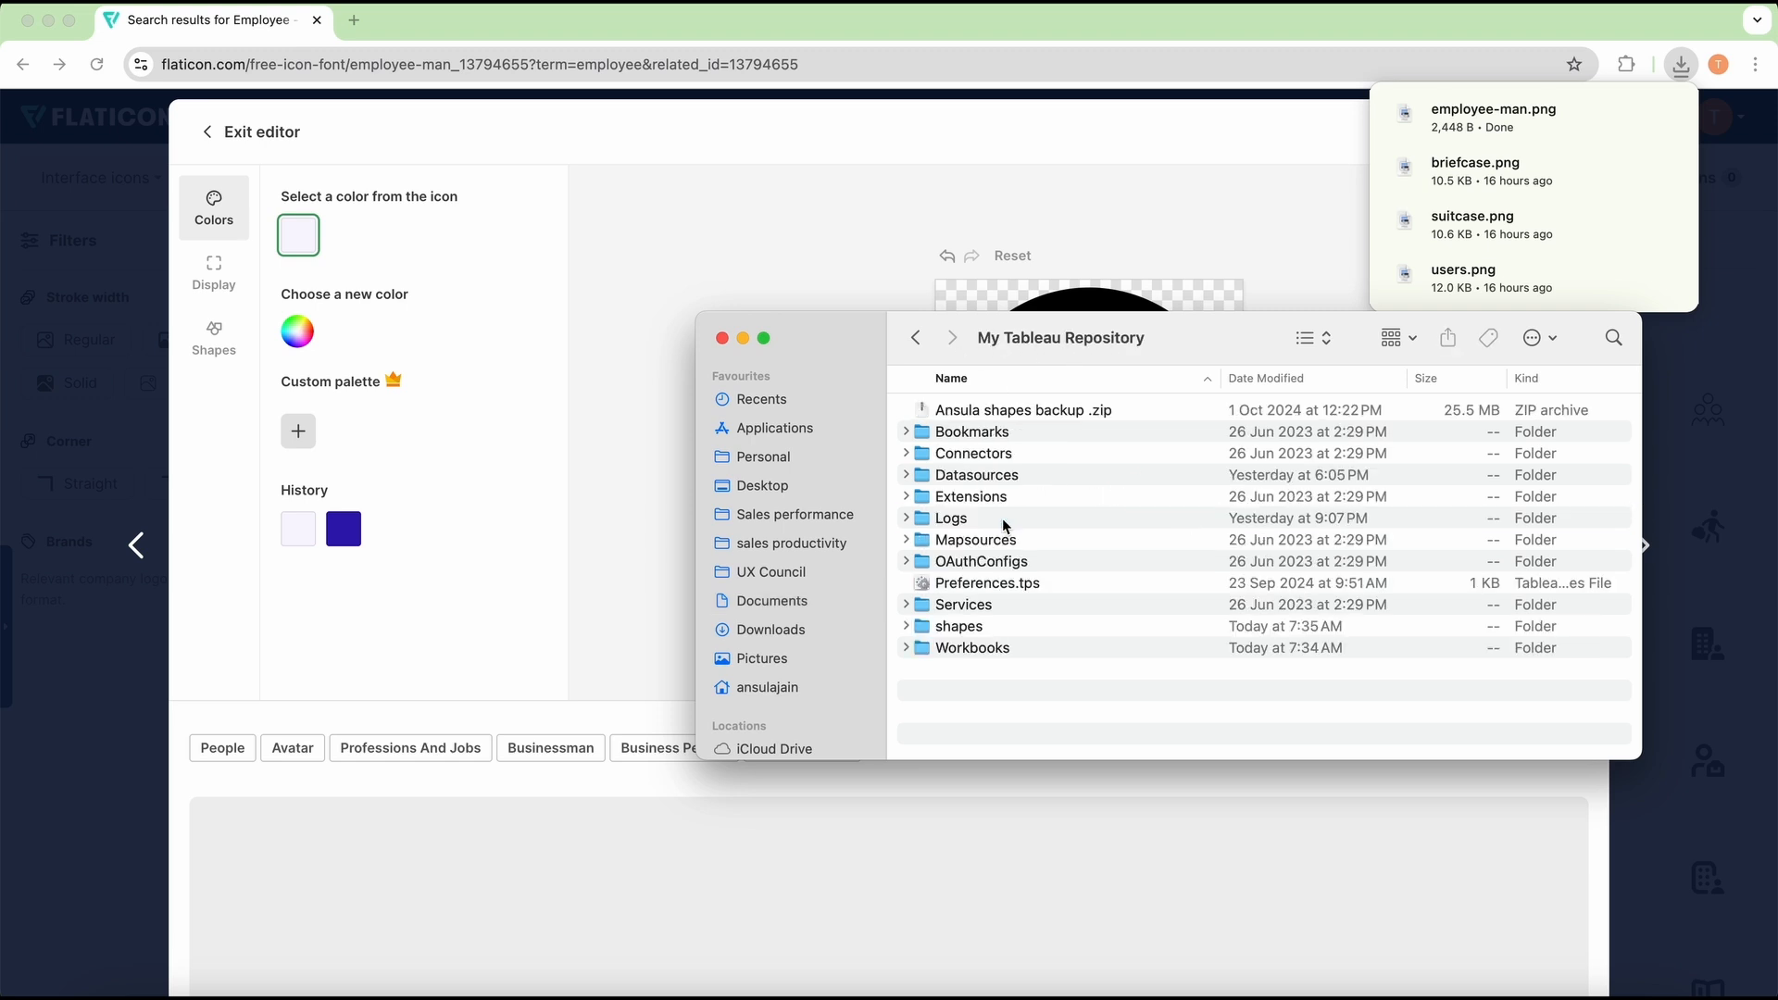
{"action": "double_click", "coordinate": [983, 628]}
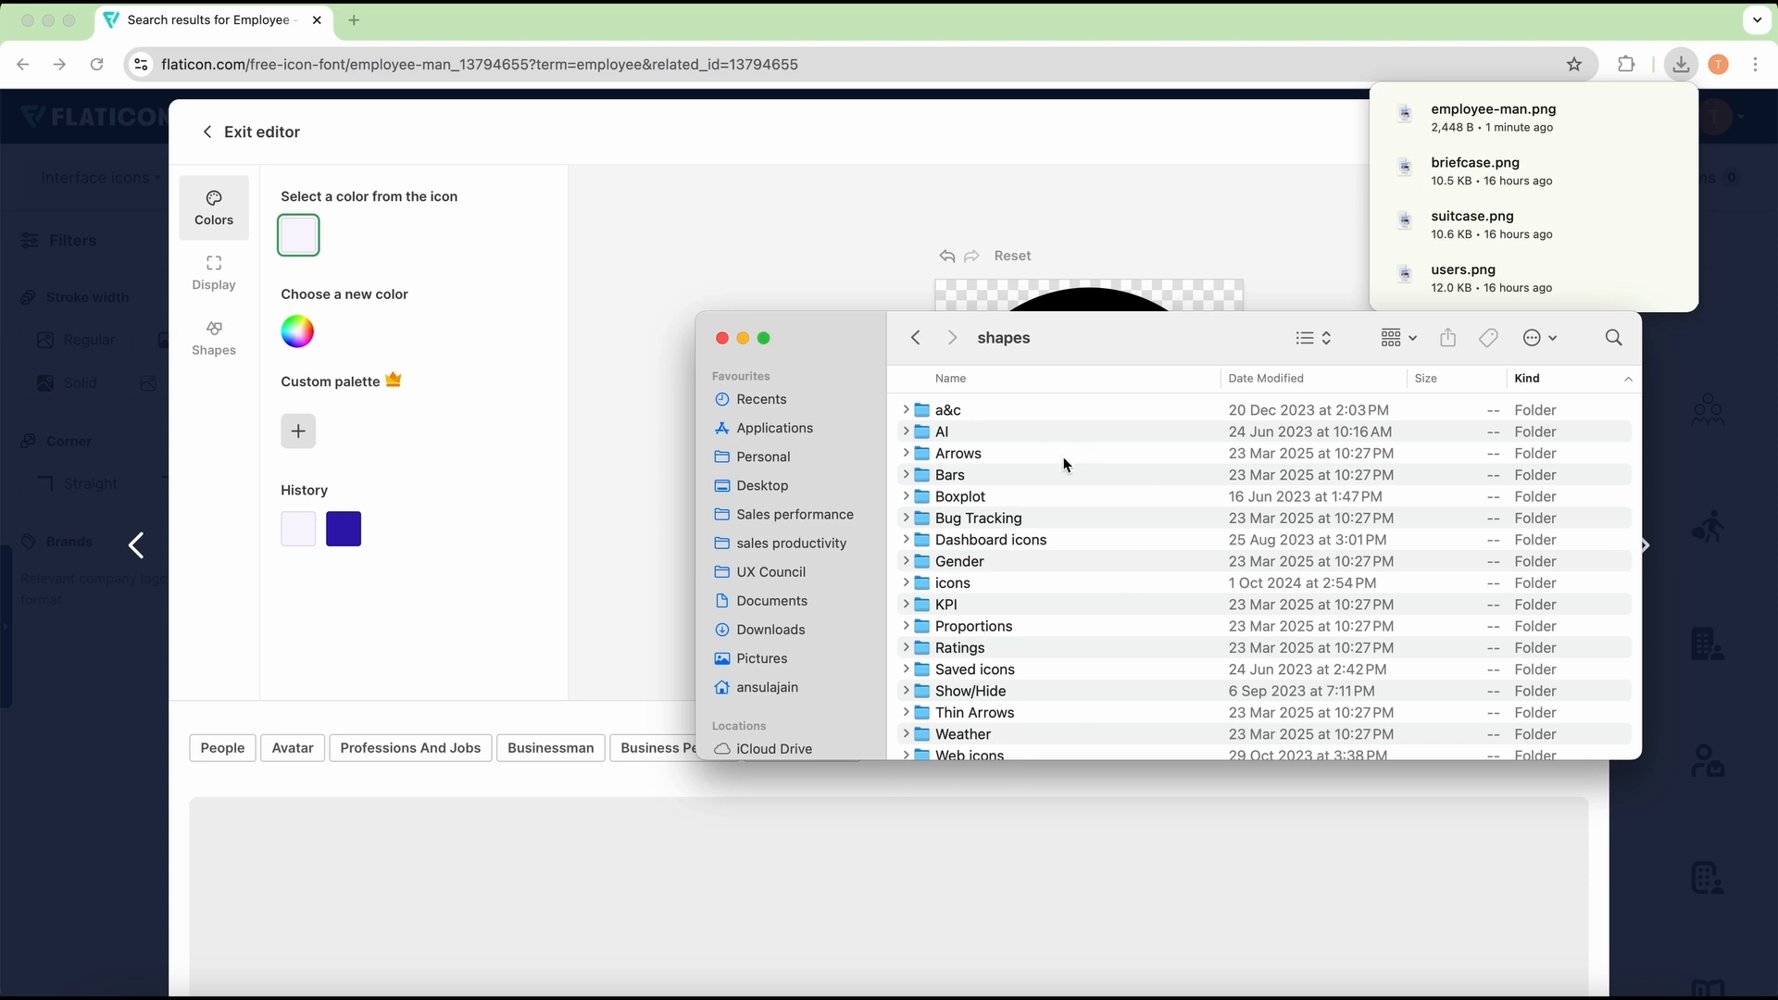
{"action": "right_click", "coordinate": [1097, 433]}
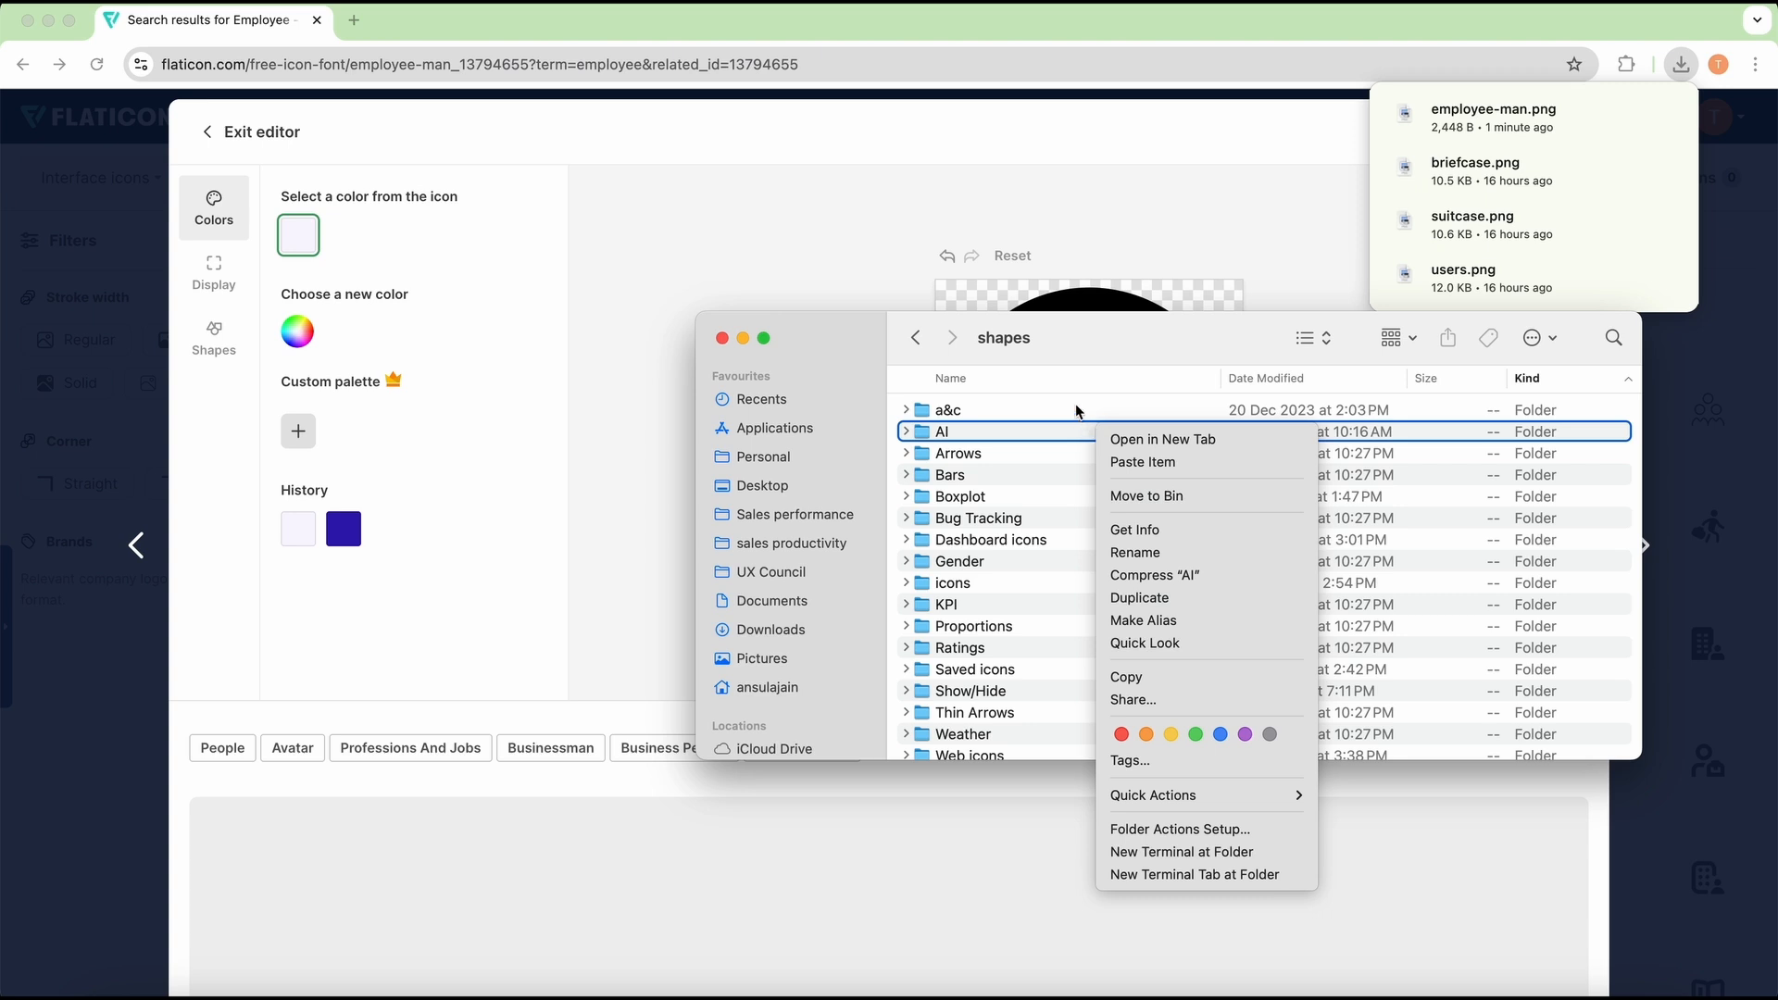
{"action": "right_click", "coordinate": [1065, 408]}
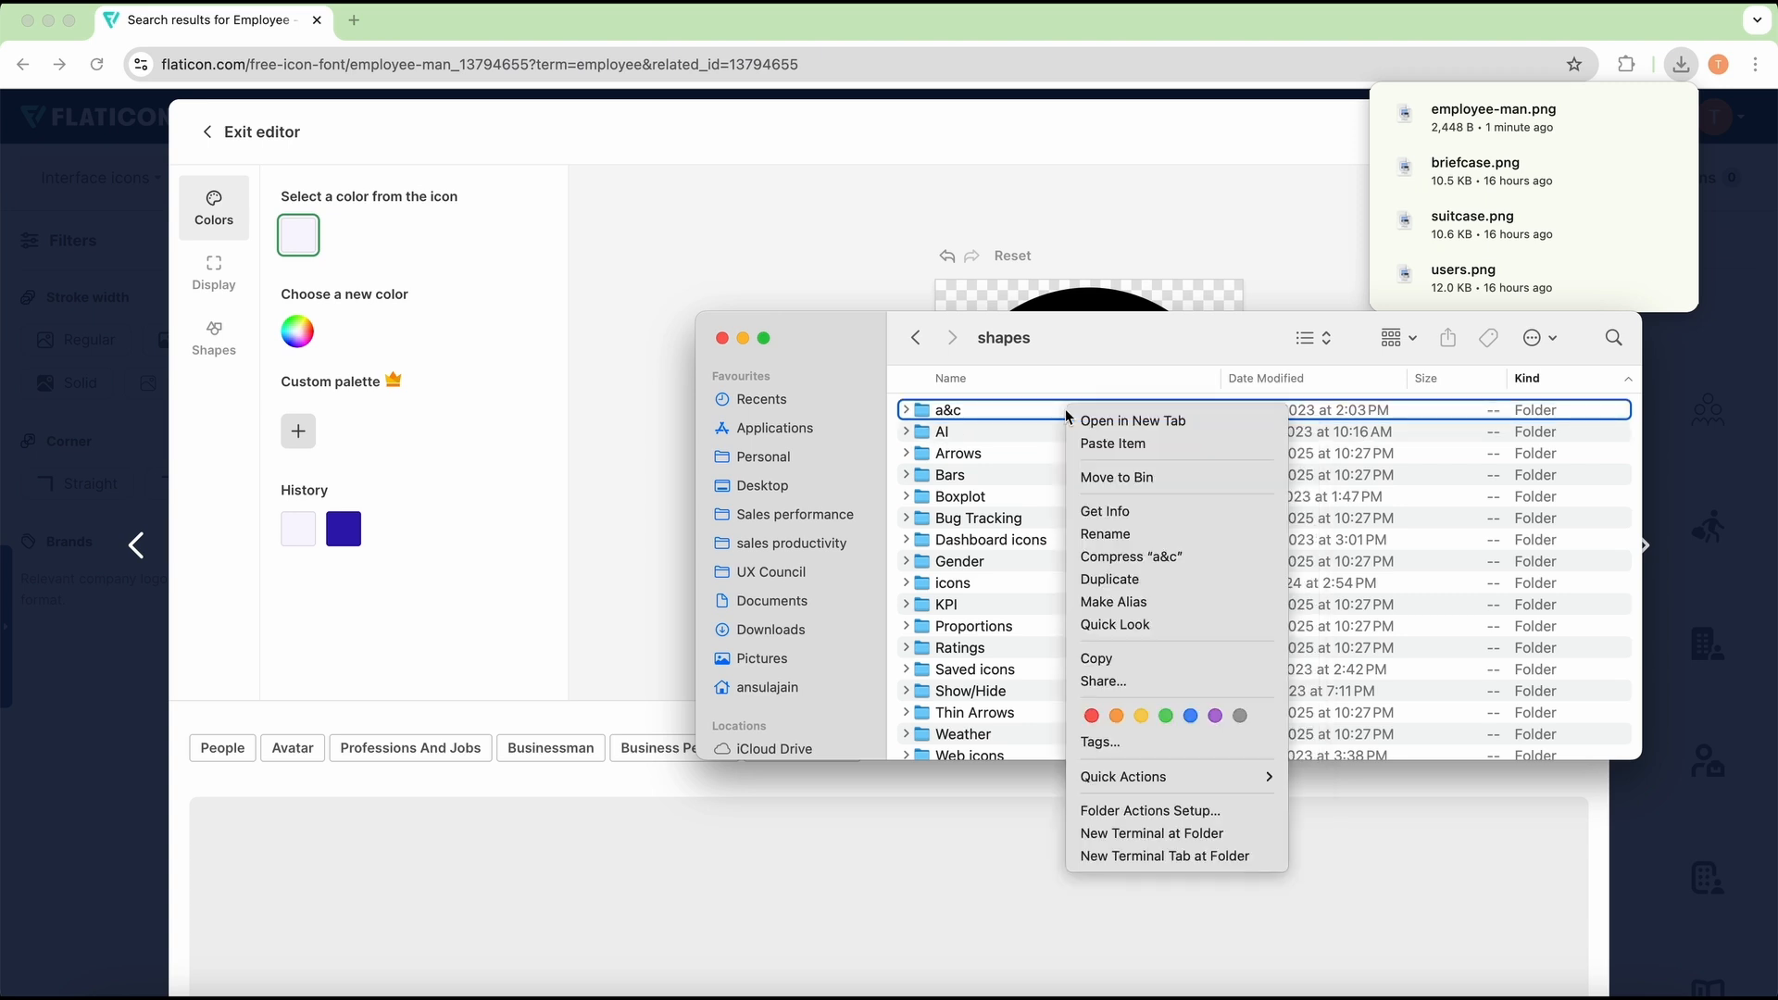
{"action": "left_click", "coordinate": [1013, 420]}
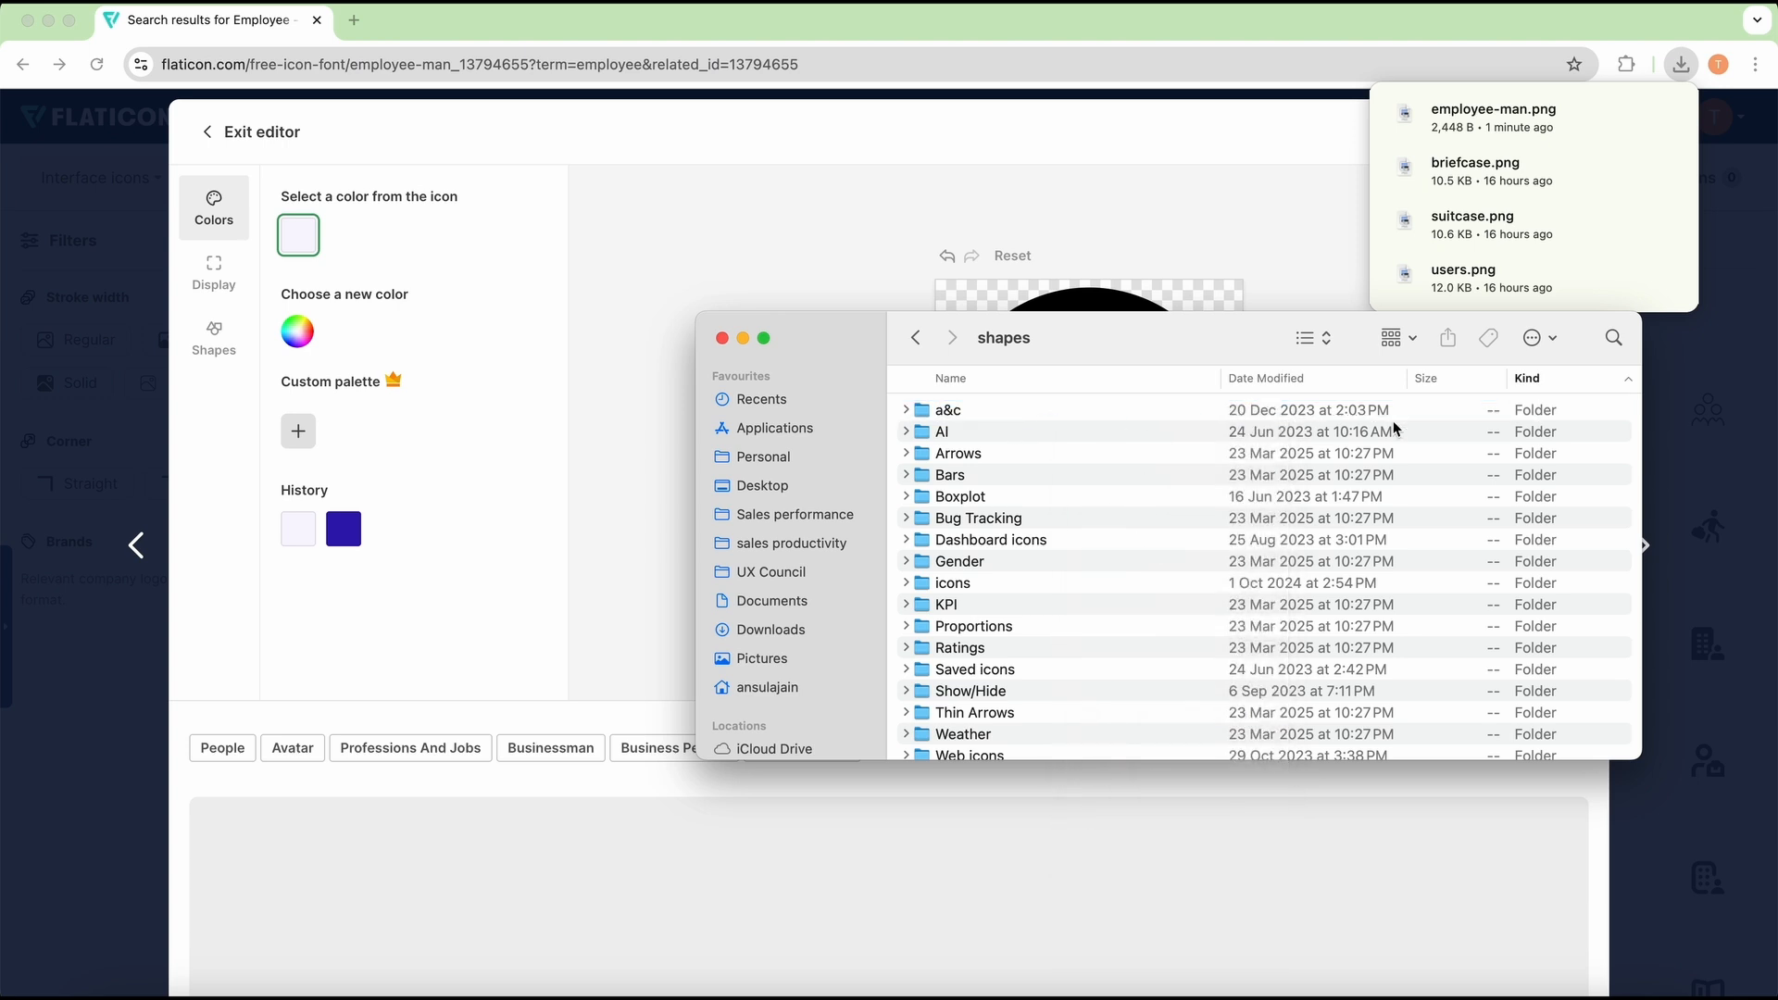
Step: Create a folder named flaticons inside the shapes folder and paste employee-man.png into it
{"action": "left_click", "coordinate": [1549, 341]}
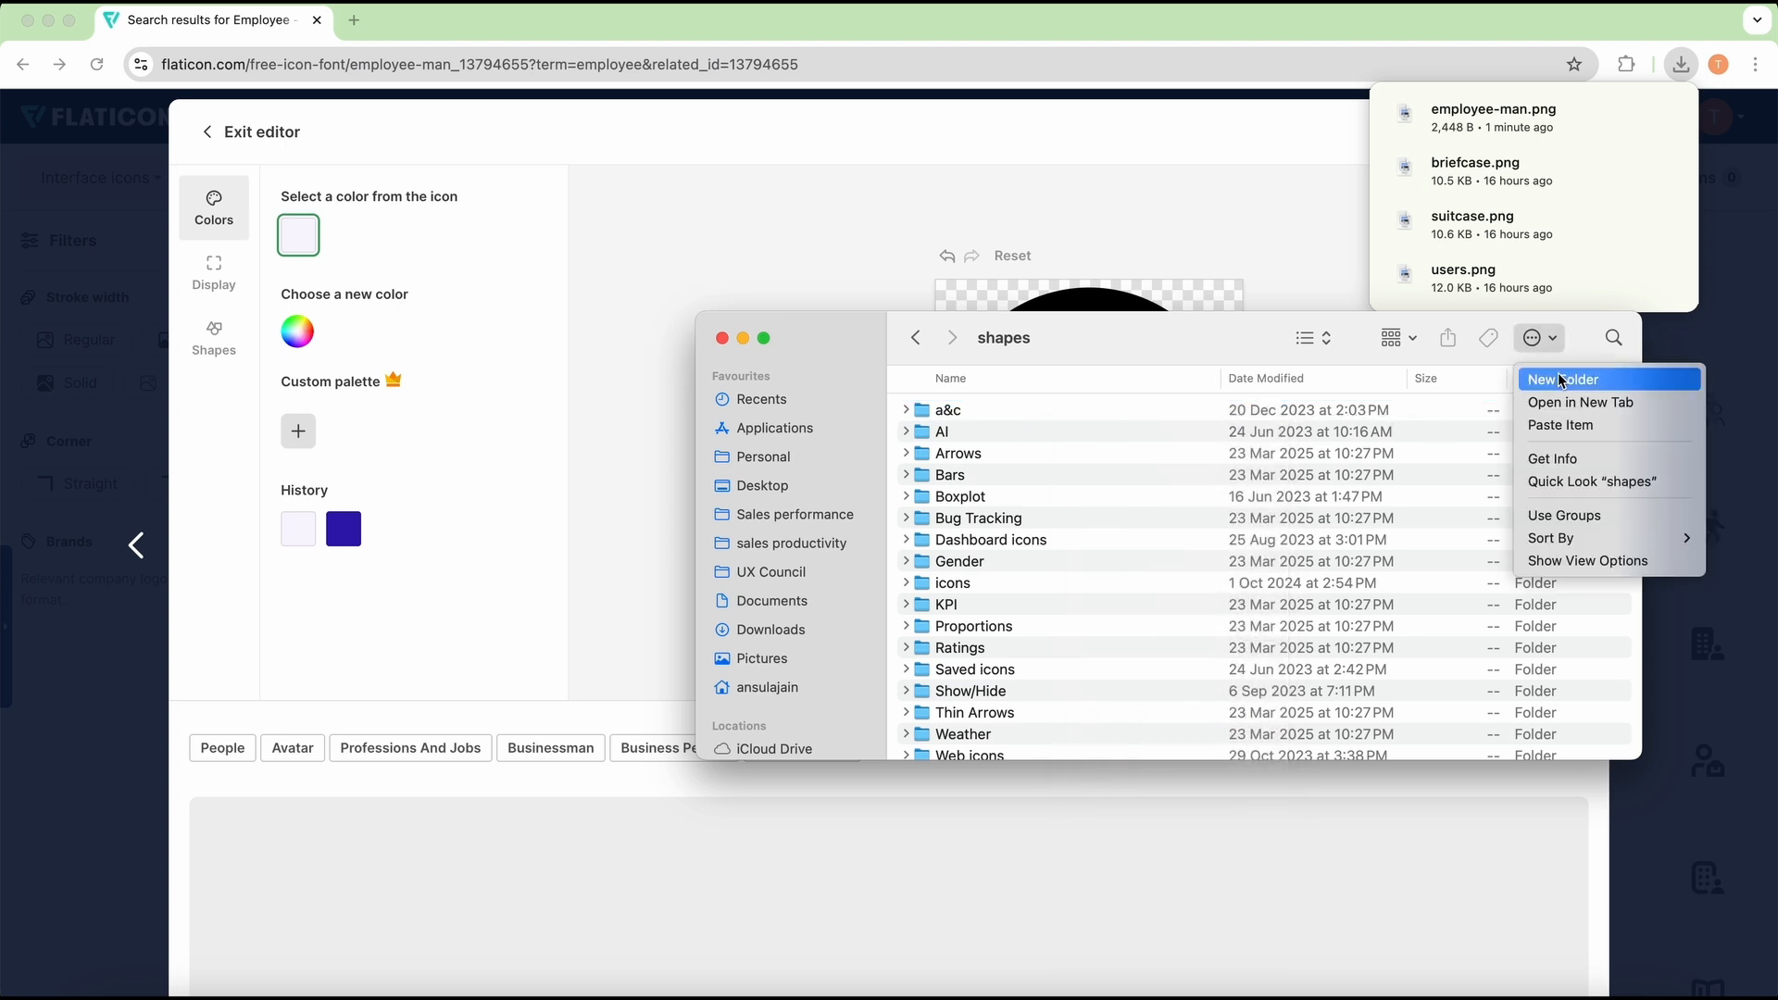
{"action": "left_click", "coordinate": [1561, 379]}
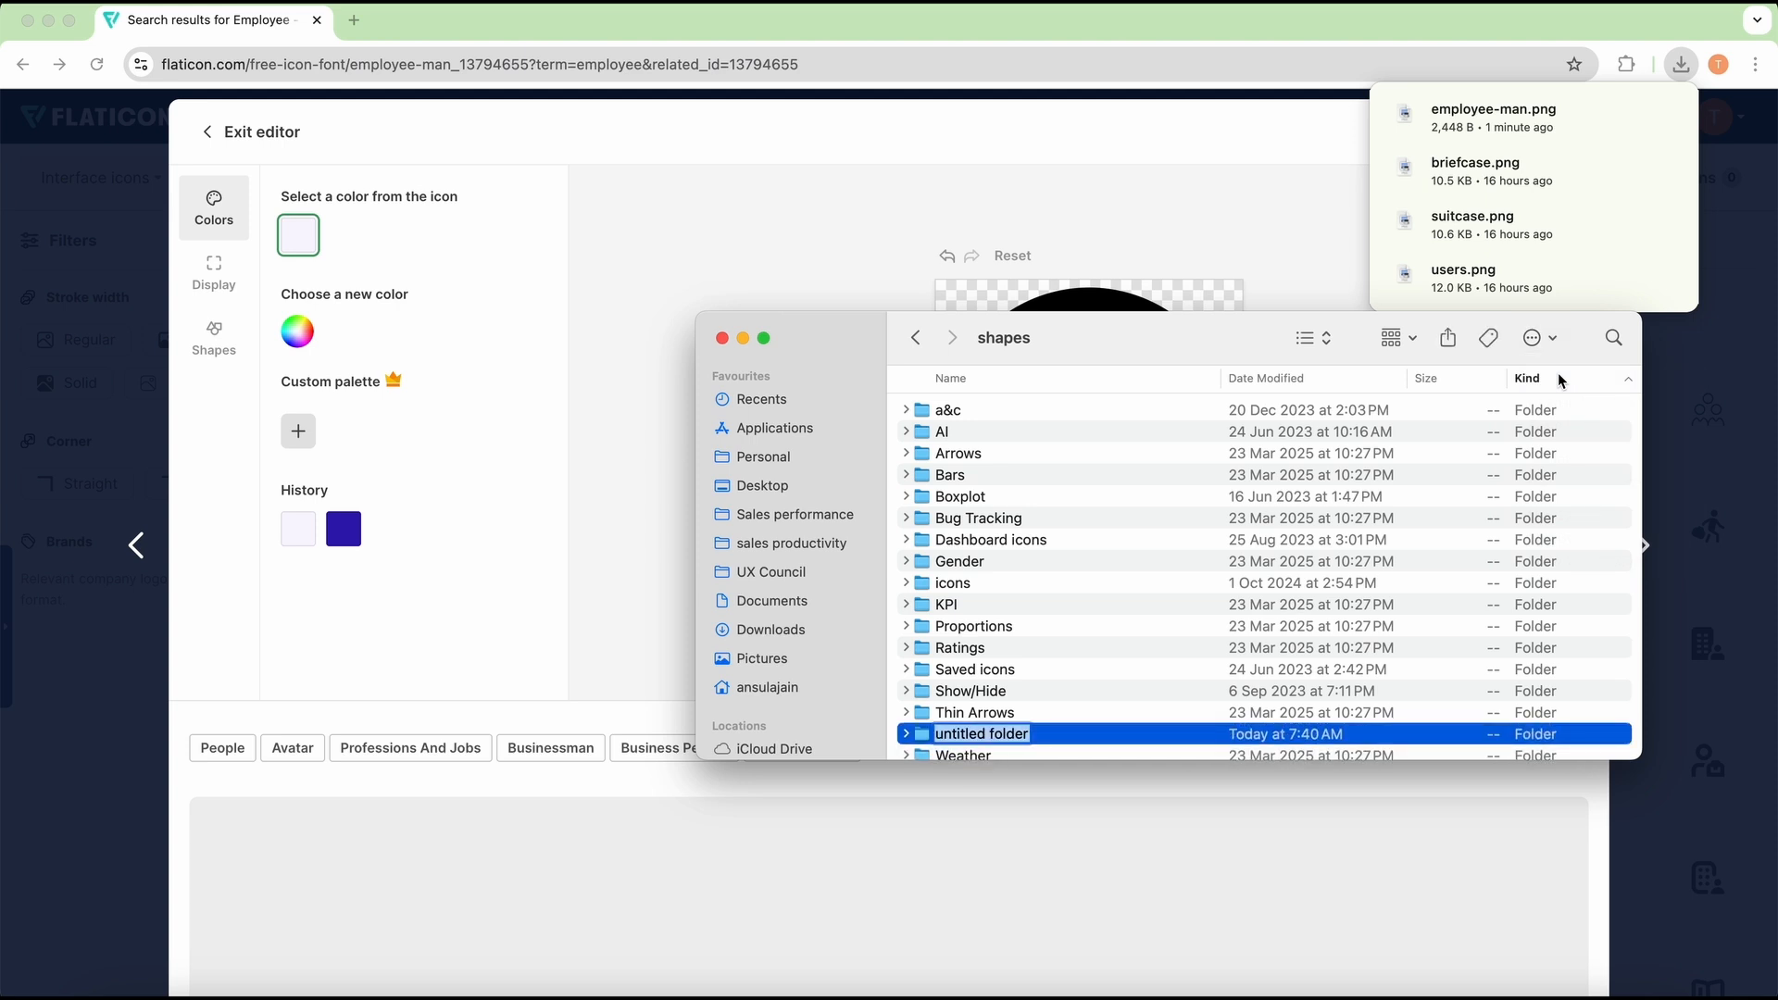
{"action": "type", "text": "fa"}
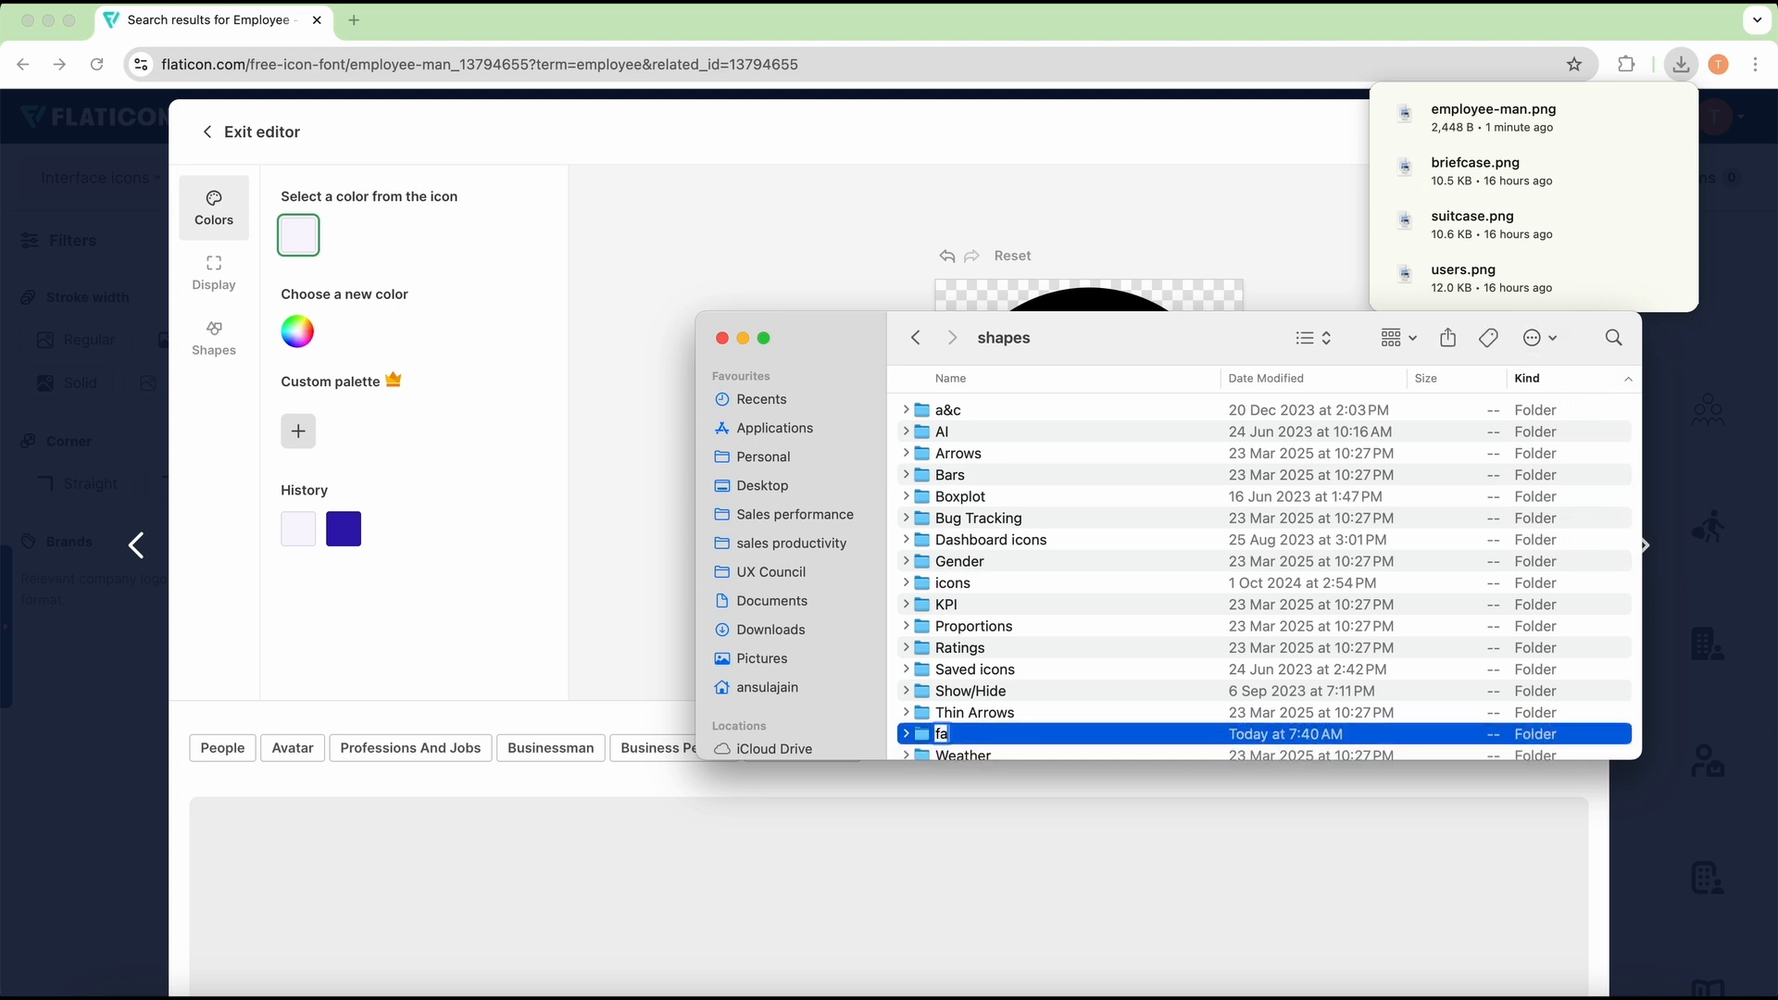
{"action": "type", "text": "aticons"}
{"action": "key", "text": "Return"}
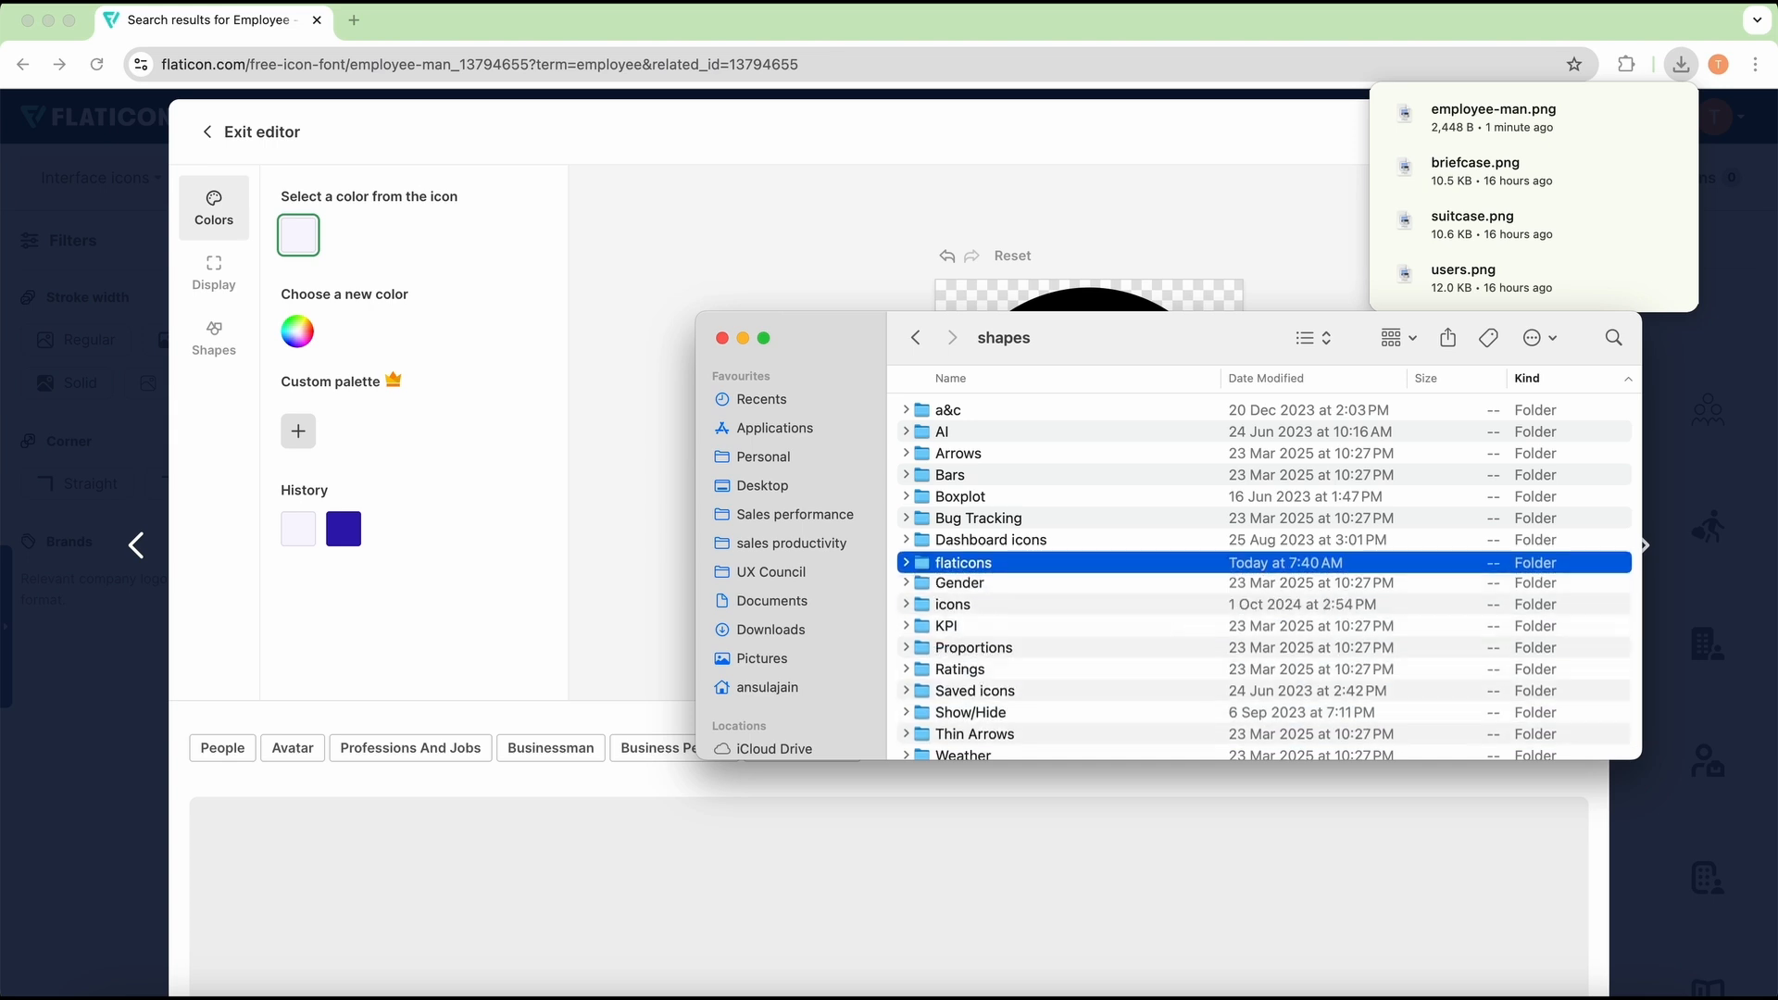
{"action": "key", "text": "super+Down"}
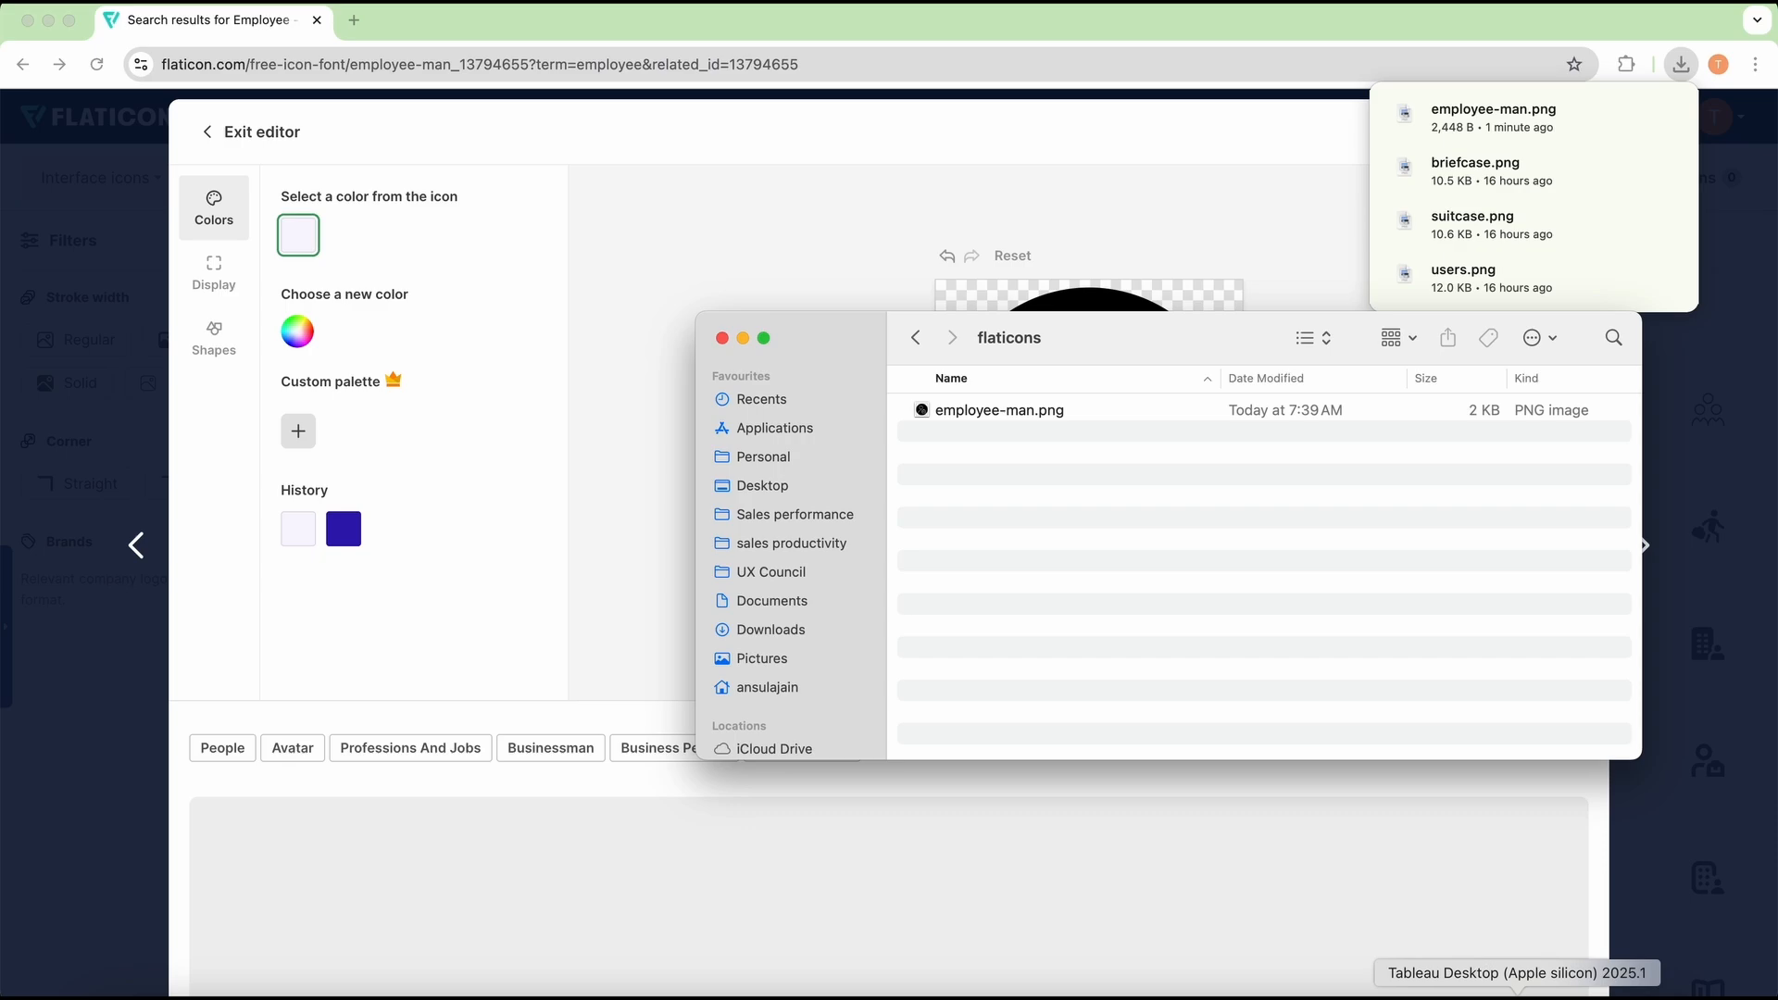
Step: Switch to Tableau Desktop and place Employee ID as a text mark on Sheet 11, aggregated as Count (Distinct)
{"action": "left_click", "coordinate": [1519, 994]}
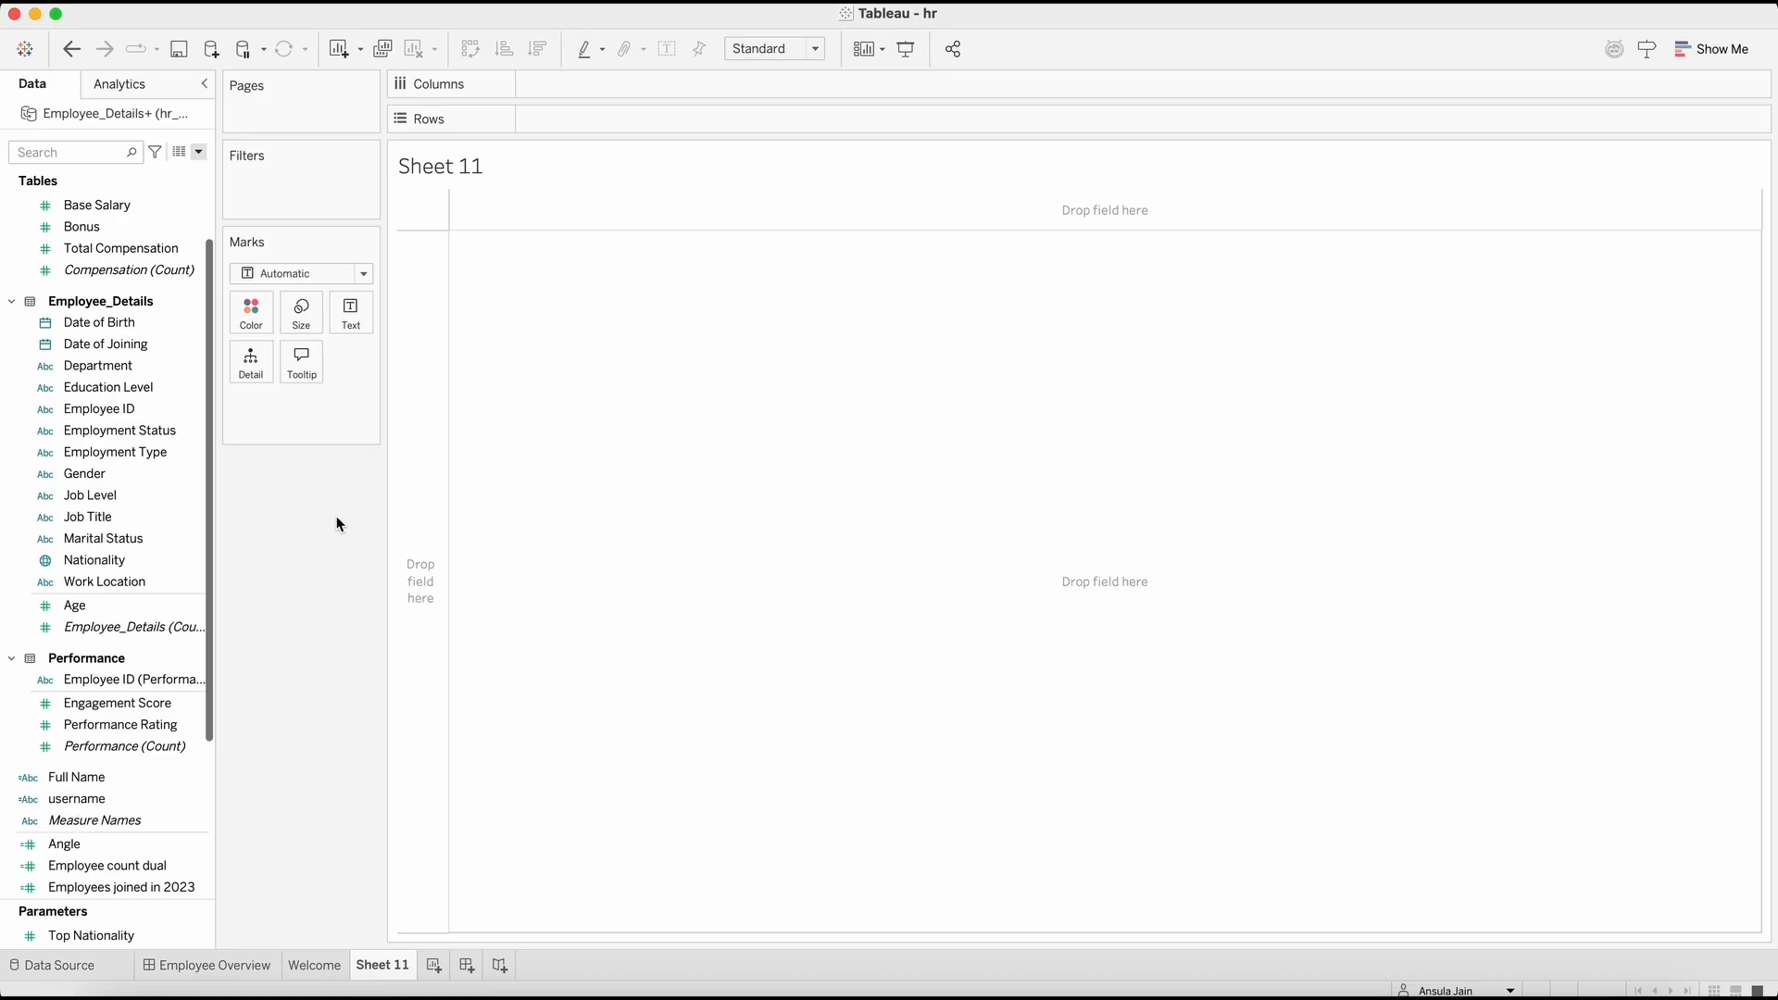
{"action": "left_click", "coordinate": [153, 409]}
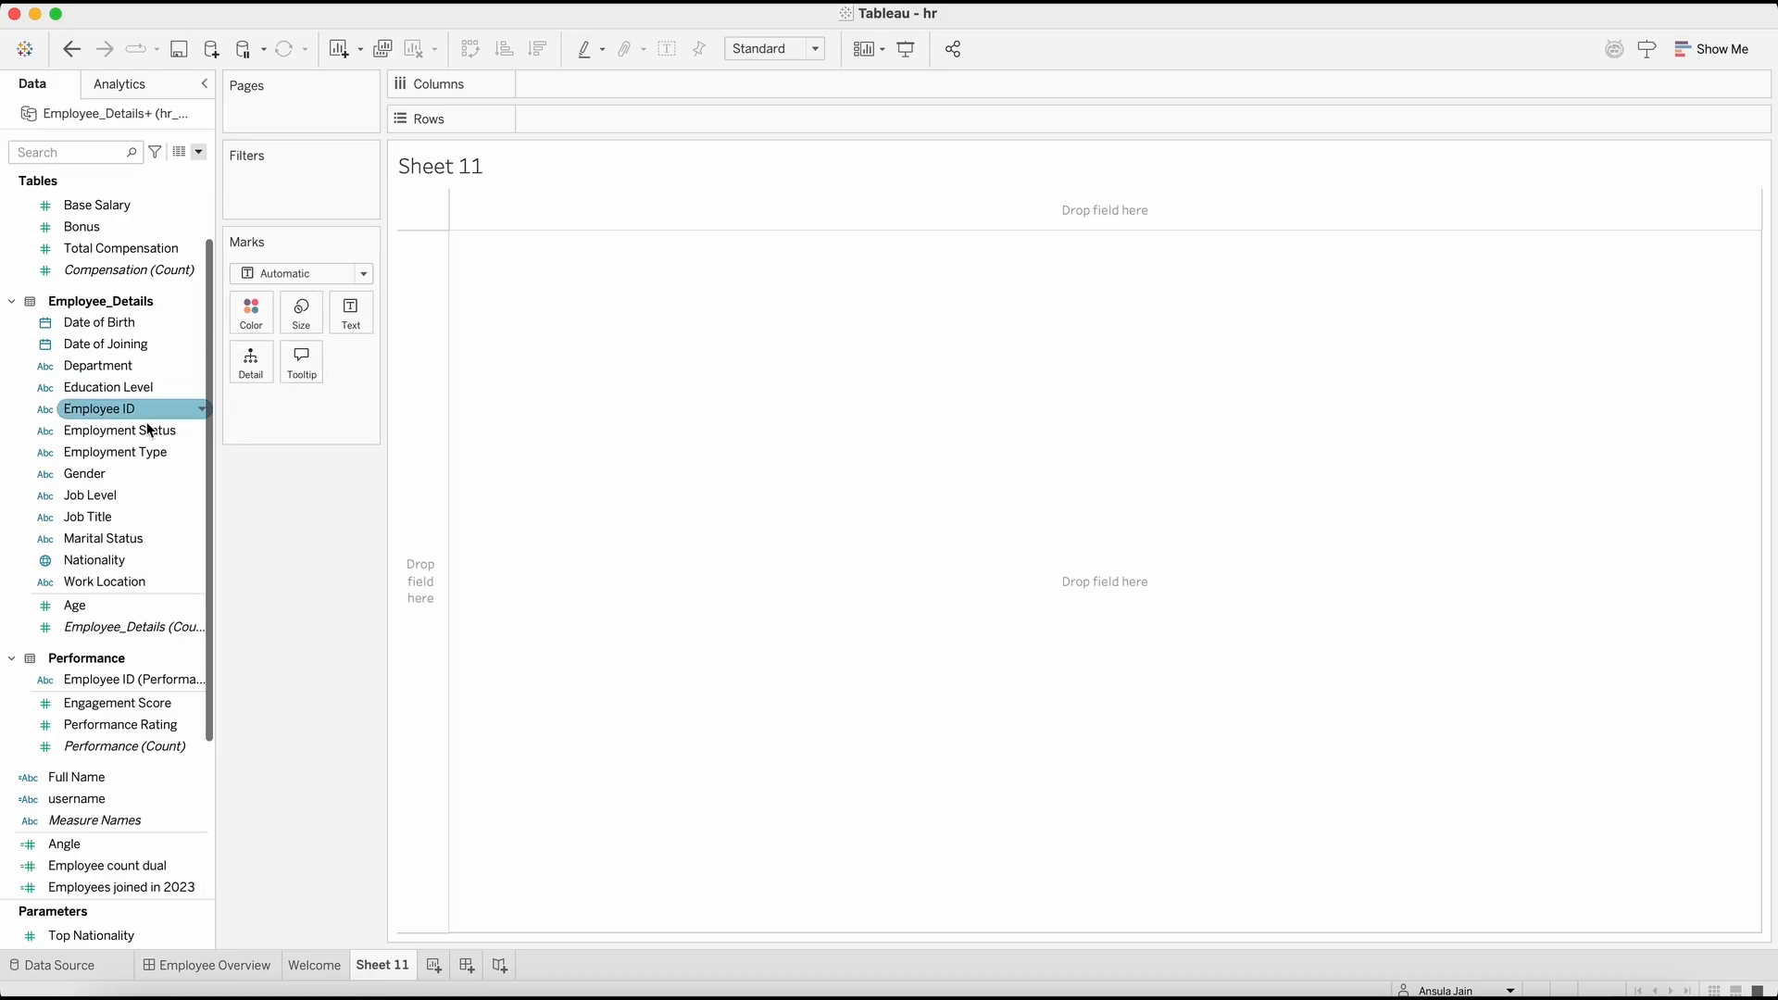
{"action": "left_click_drag", "start_coordinate": [139, 410], "coordinate": [354, 315]}
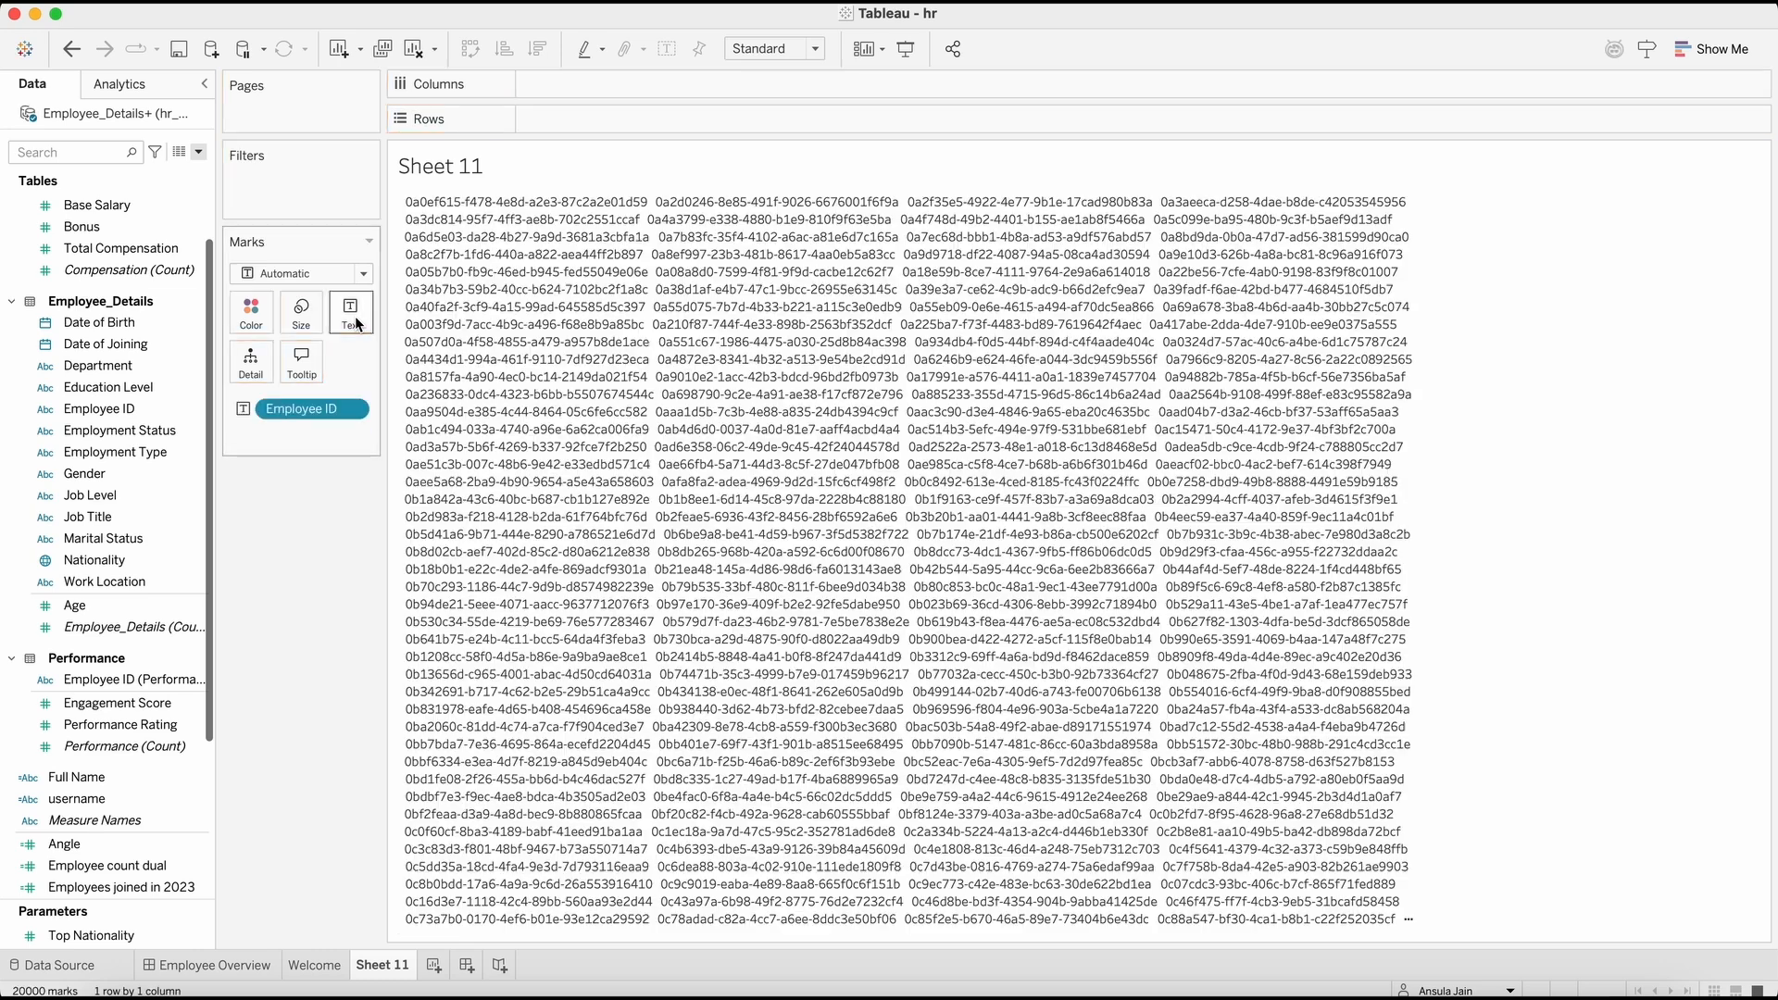
{"action": "right_click", "coordinate": [305, 407]}
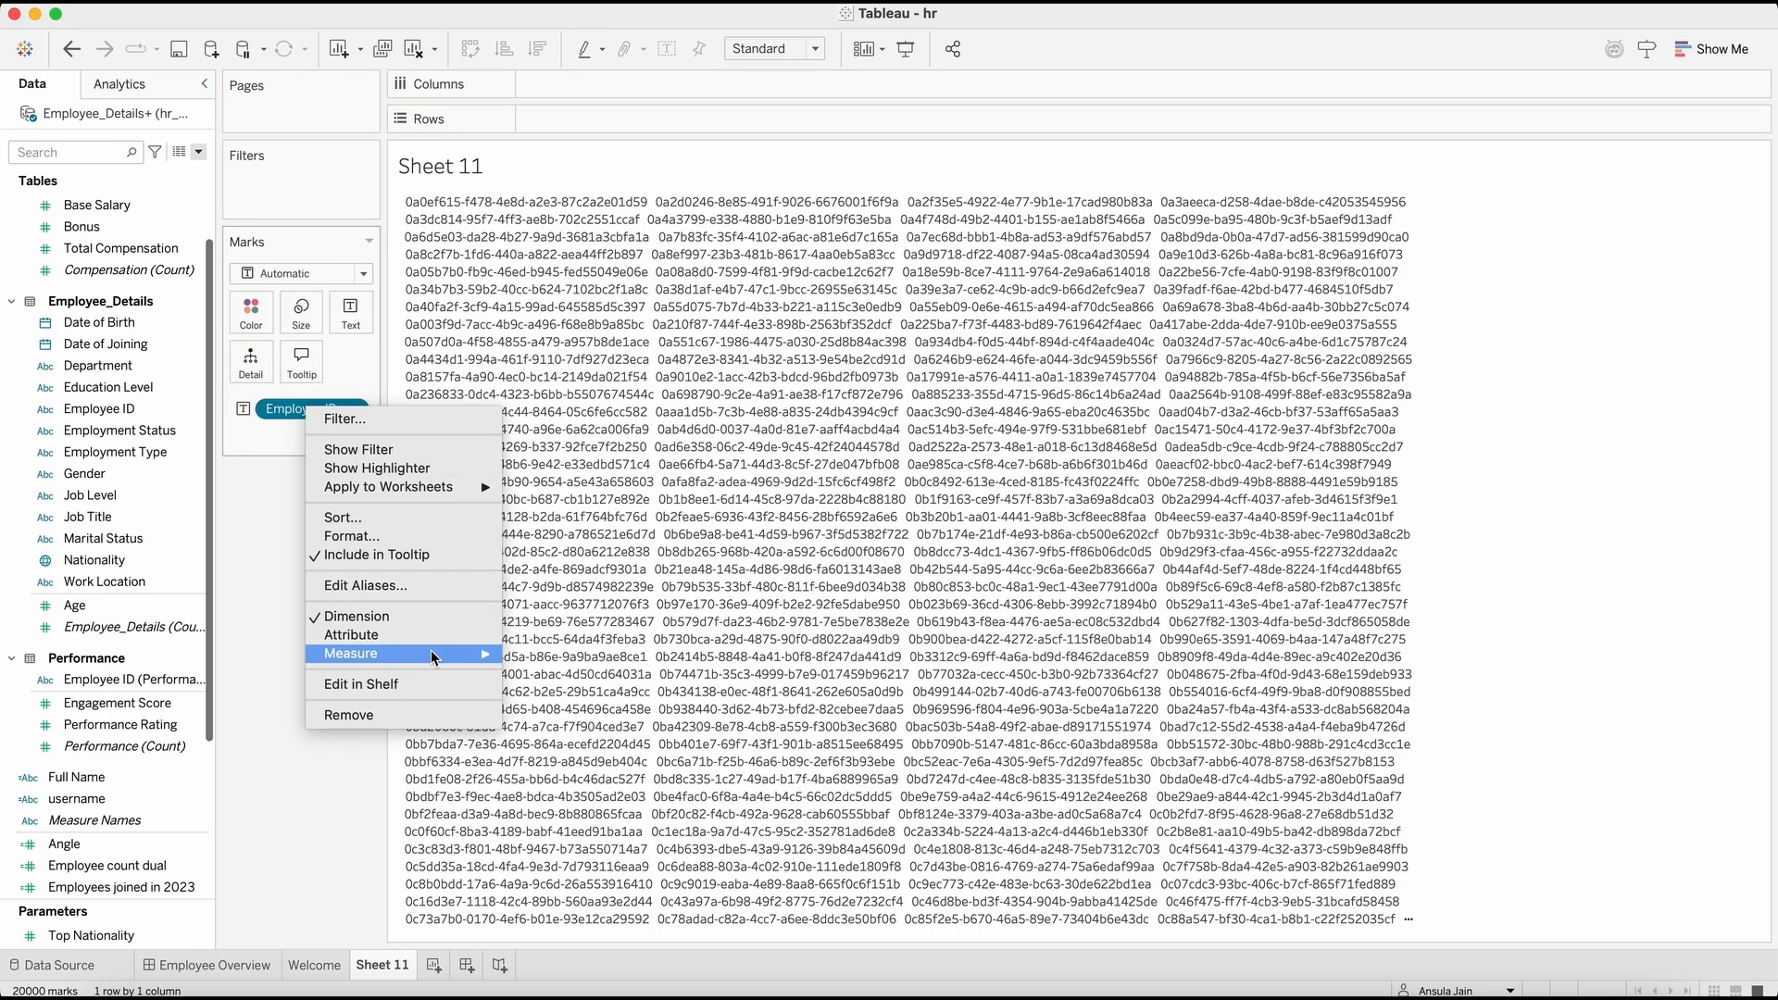
{"action": "mouse_move", "coordinate": [432, 653]}
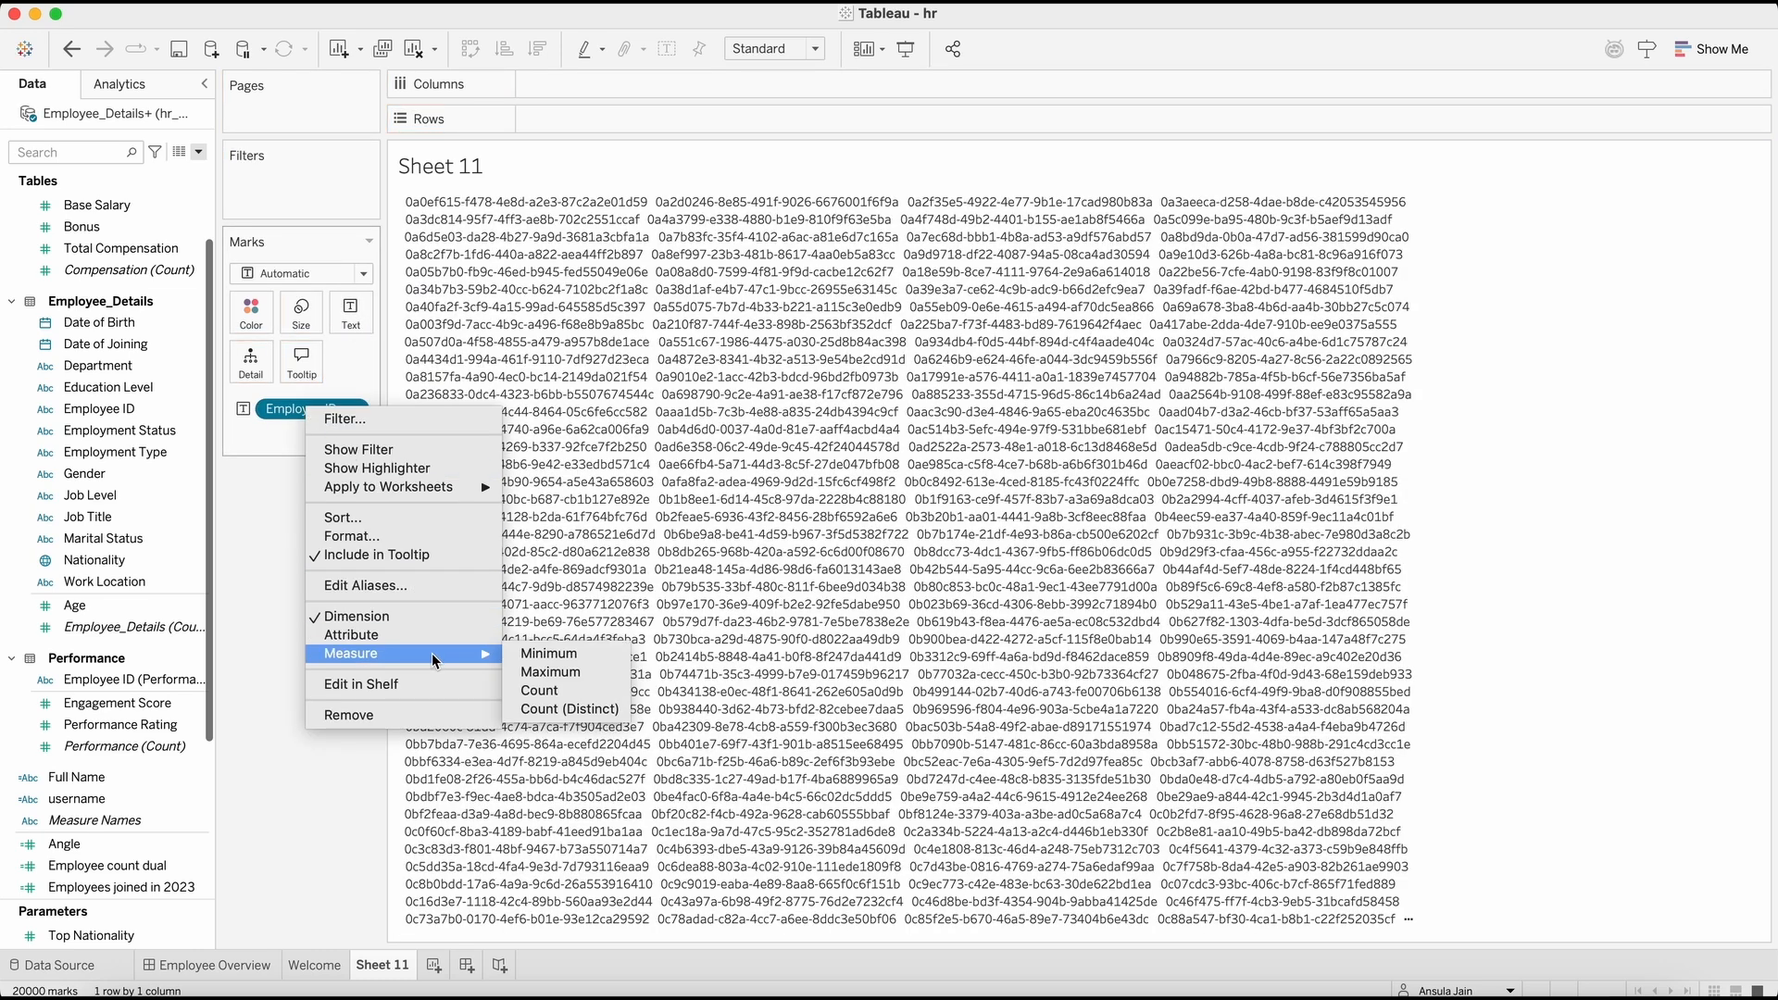
{"action": "left_click", "coordinate": [563, 714]}
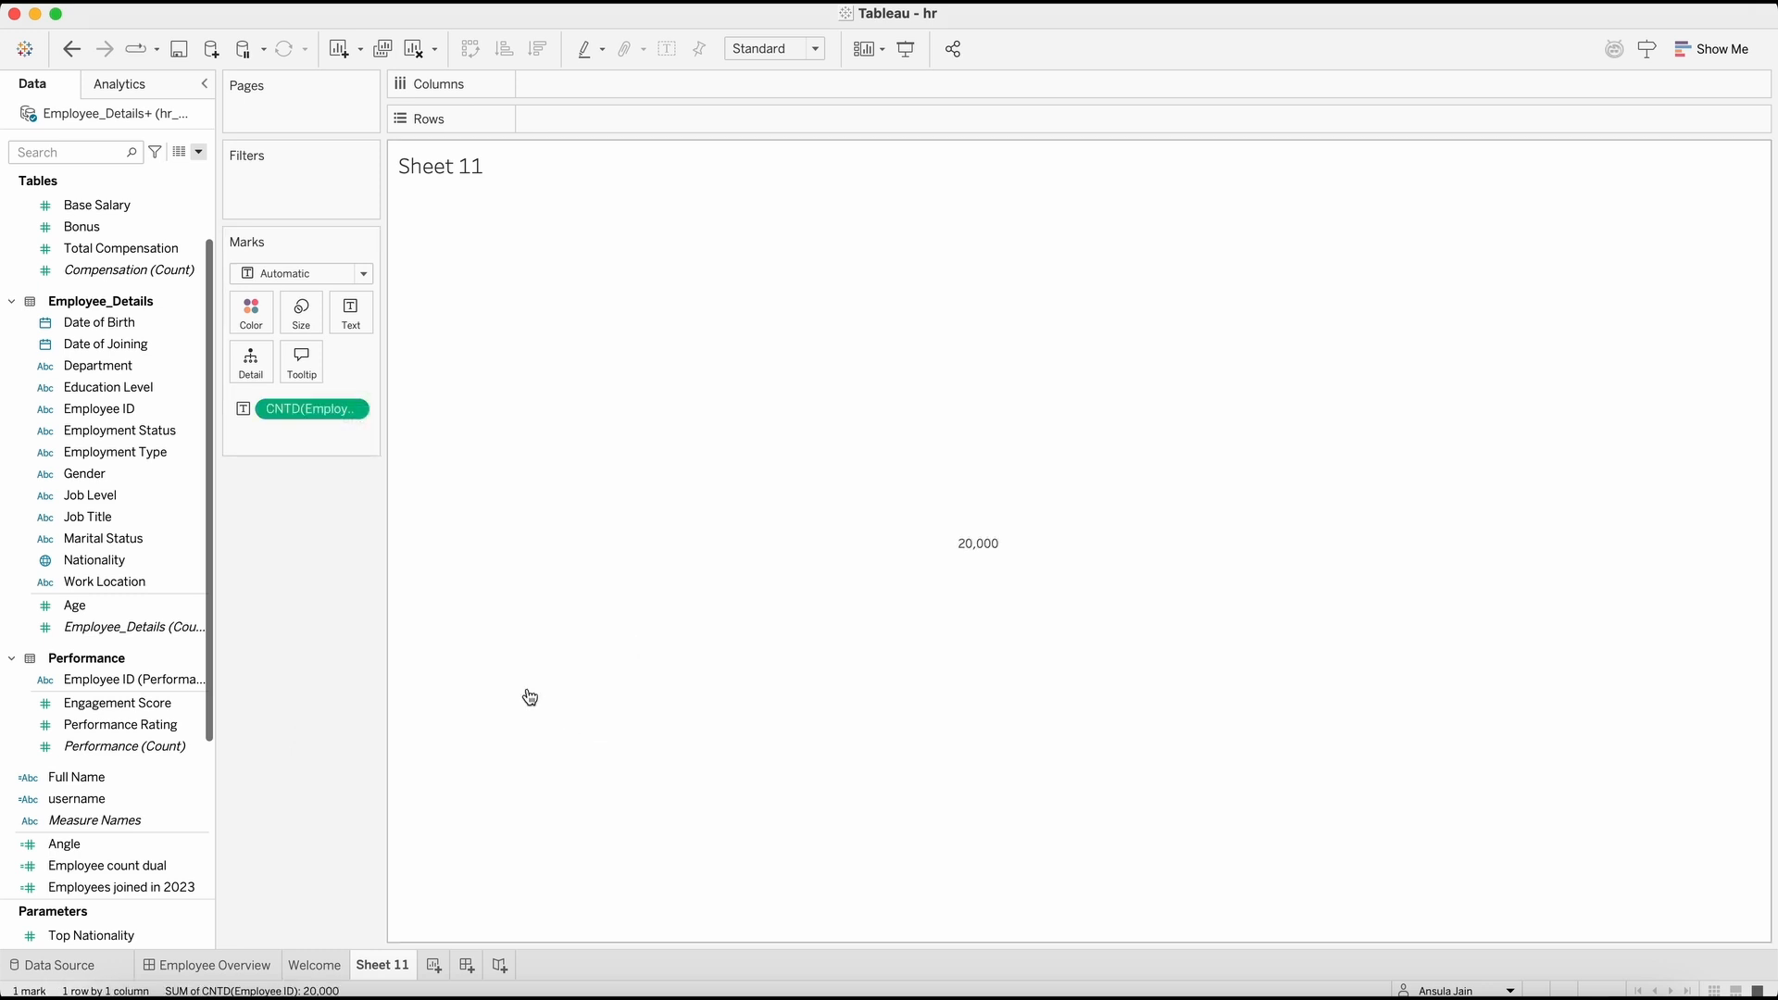
Step: Change the mark type of the employee count to Shape and open the dialog with more shapes
{"action": "left_click", "coordinate": [323, 274]}
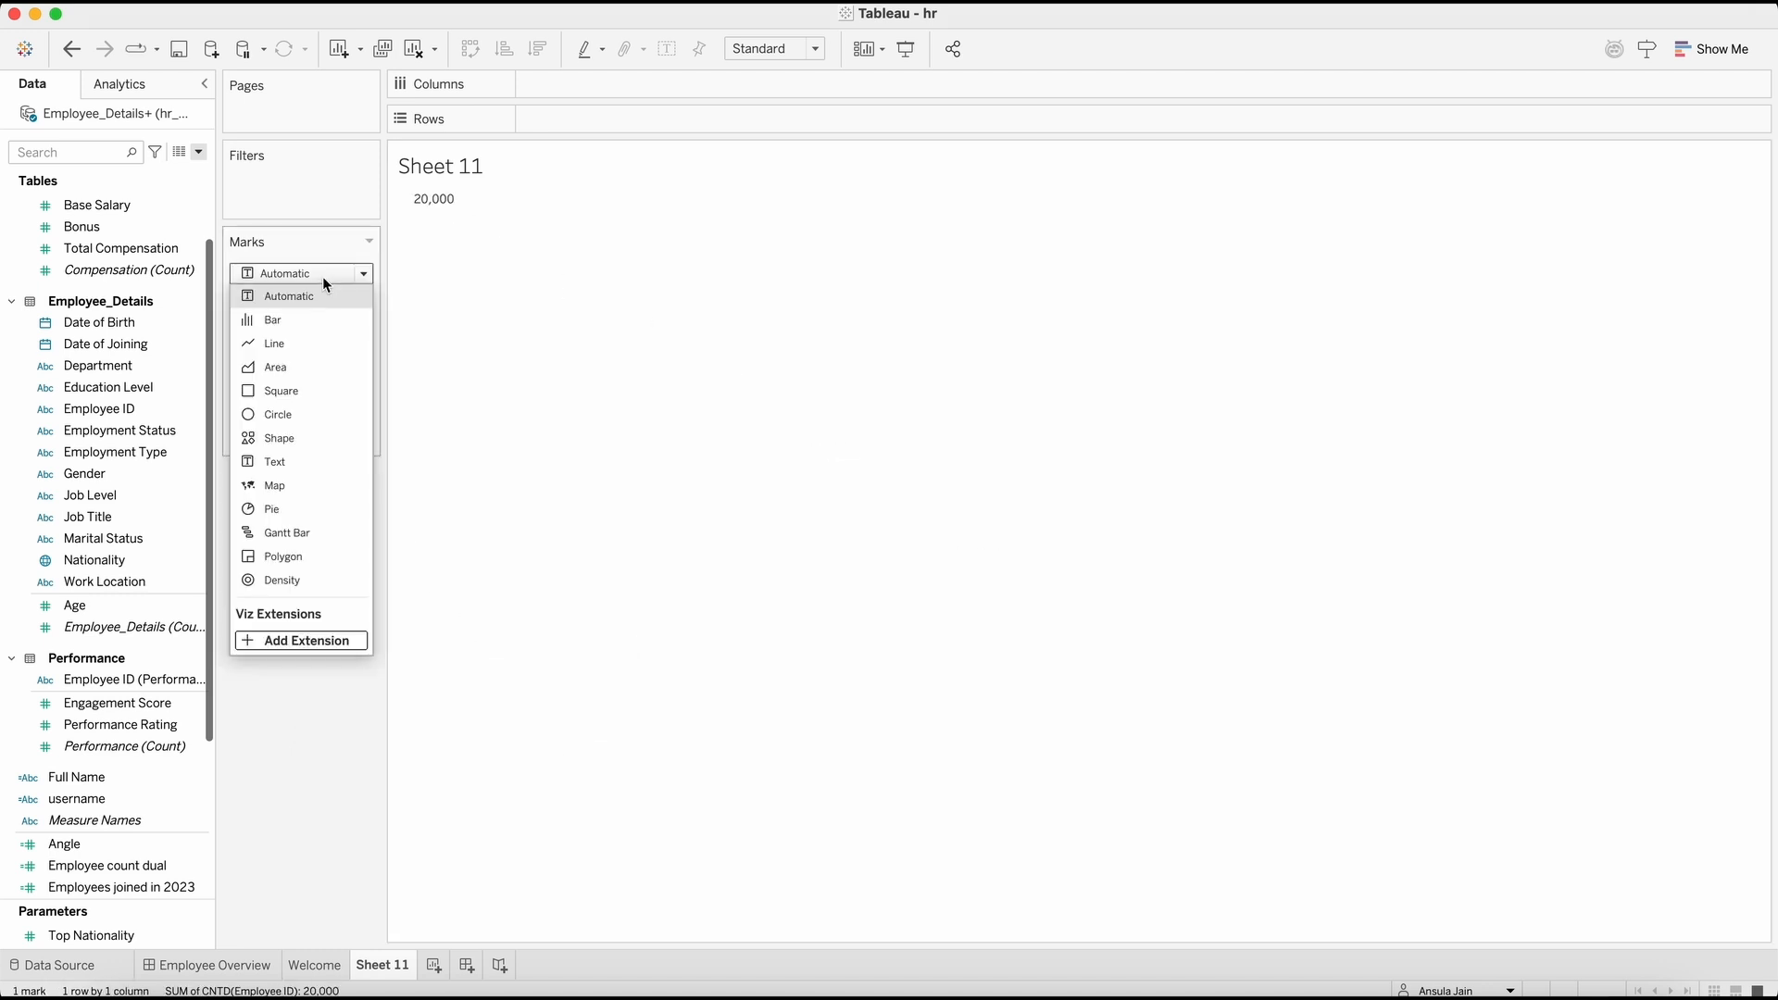
{"action": "left_click", "coordinate": [310, 440]}
{"action": "left_click", "coordinate": [349, 364]}
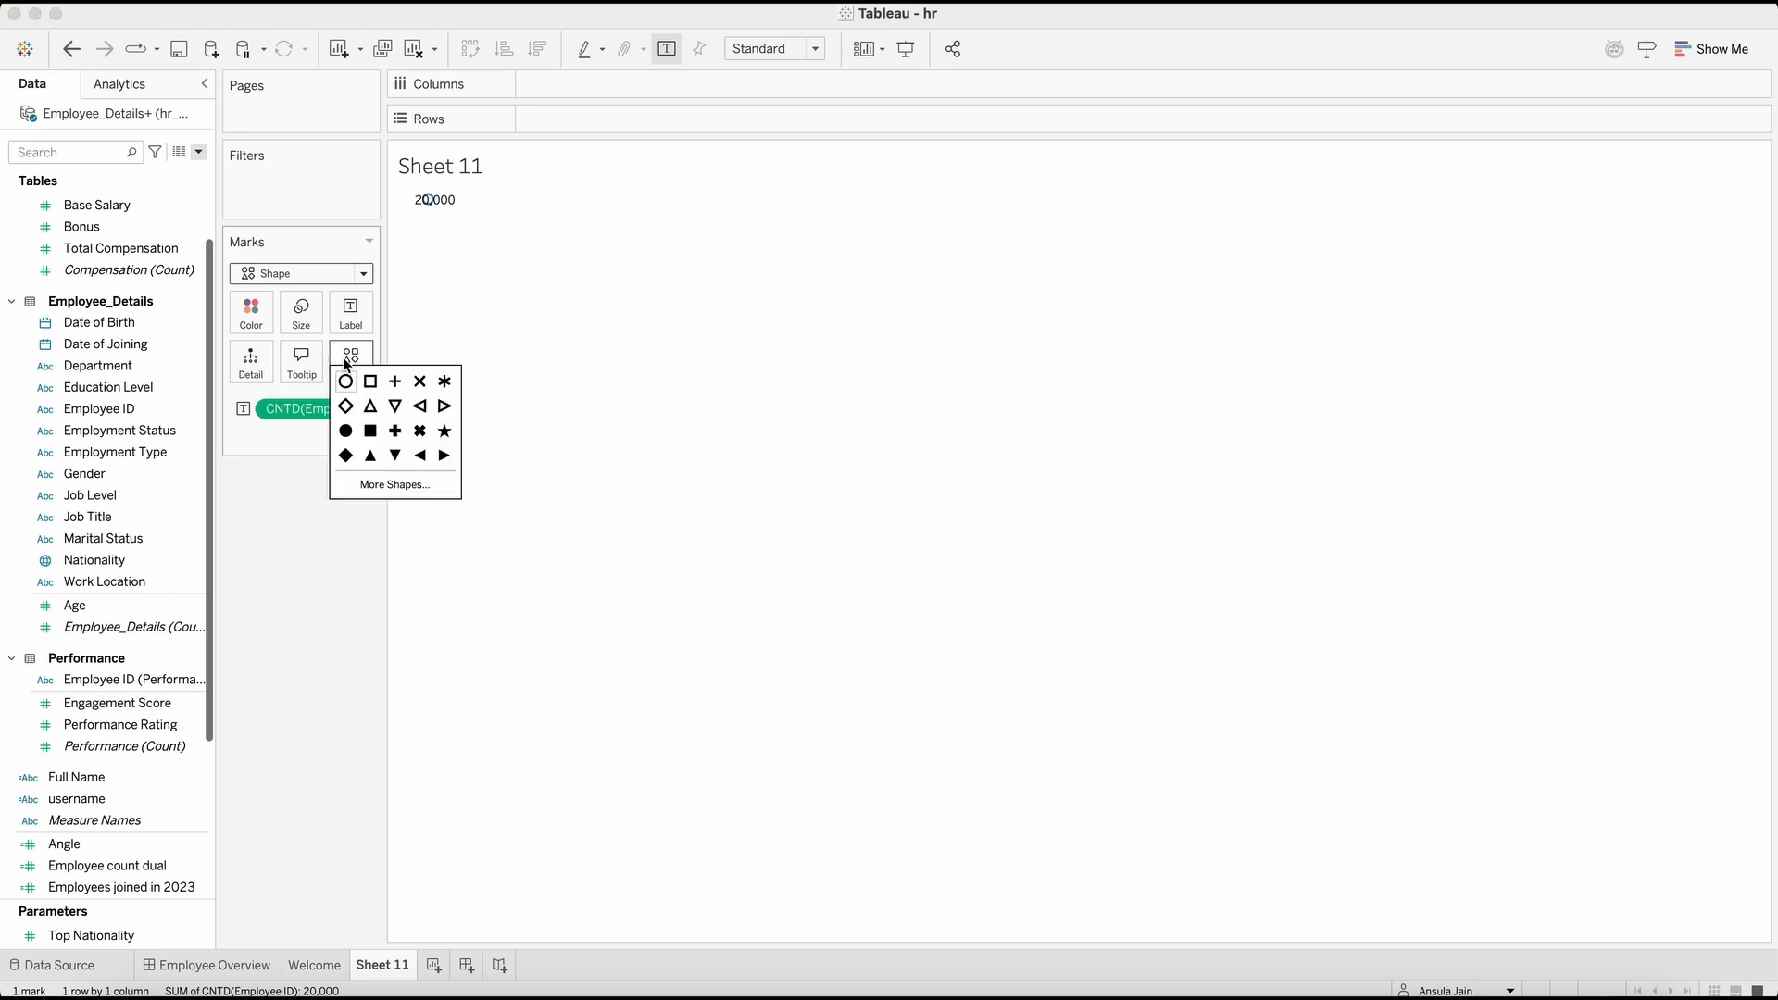
{"action": "left_click", "coordinate": [414, 487]}
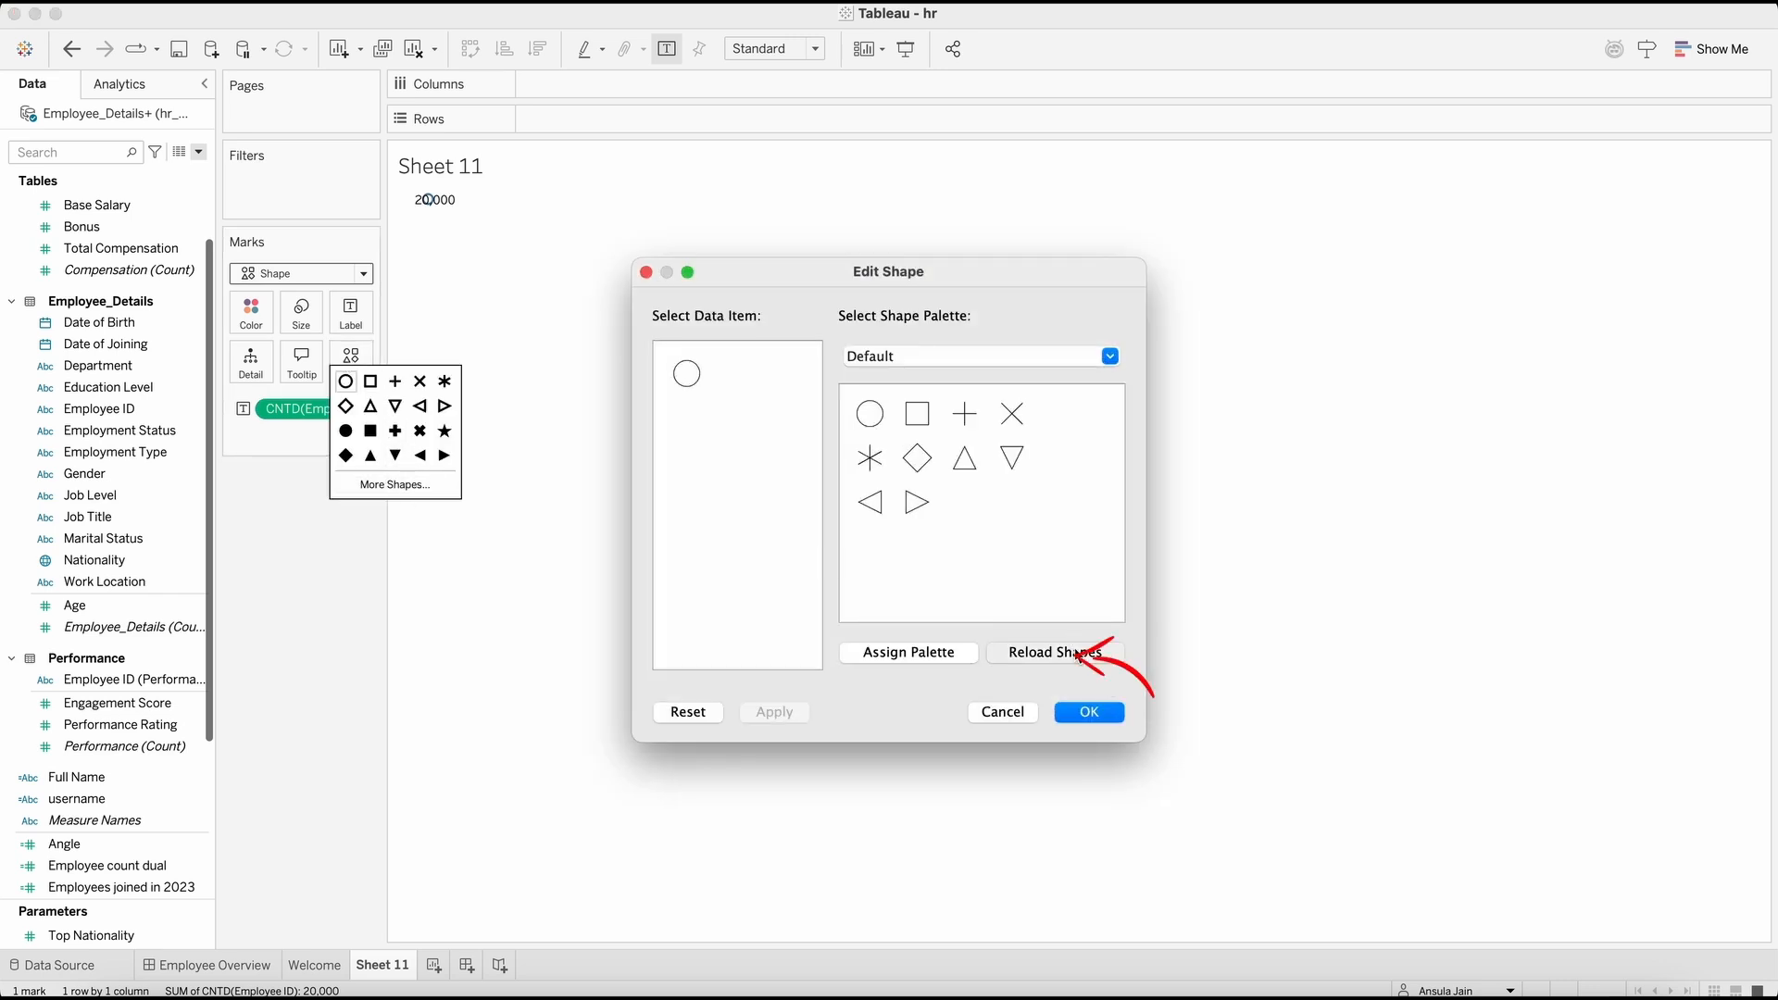
Step: Reload the shapes and assign the employee icon from the flaticons palette to the mark
{"action": "left_click", "coordinate": [1079, 654]}
{"action": "left_click", "coordinate": [1003, 361]}
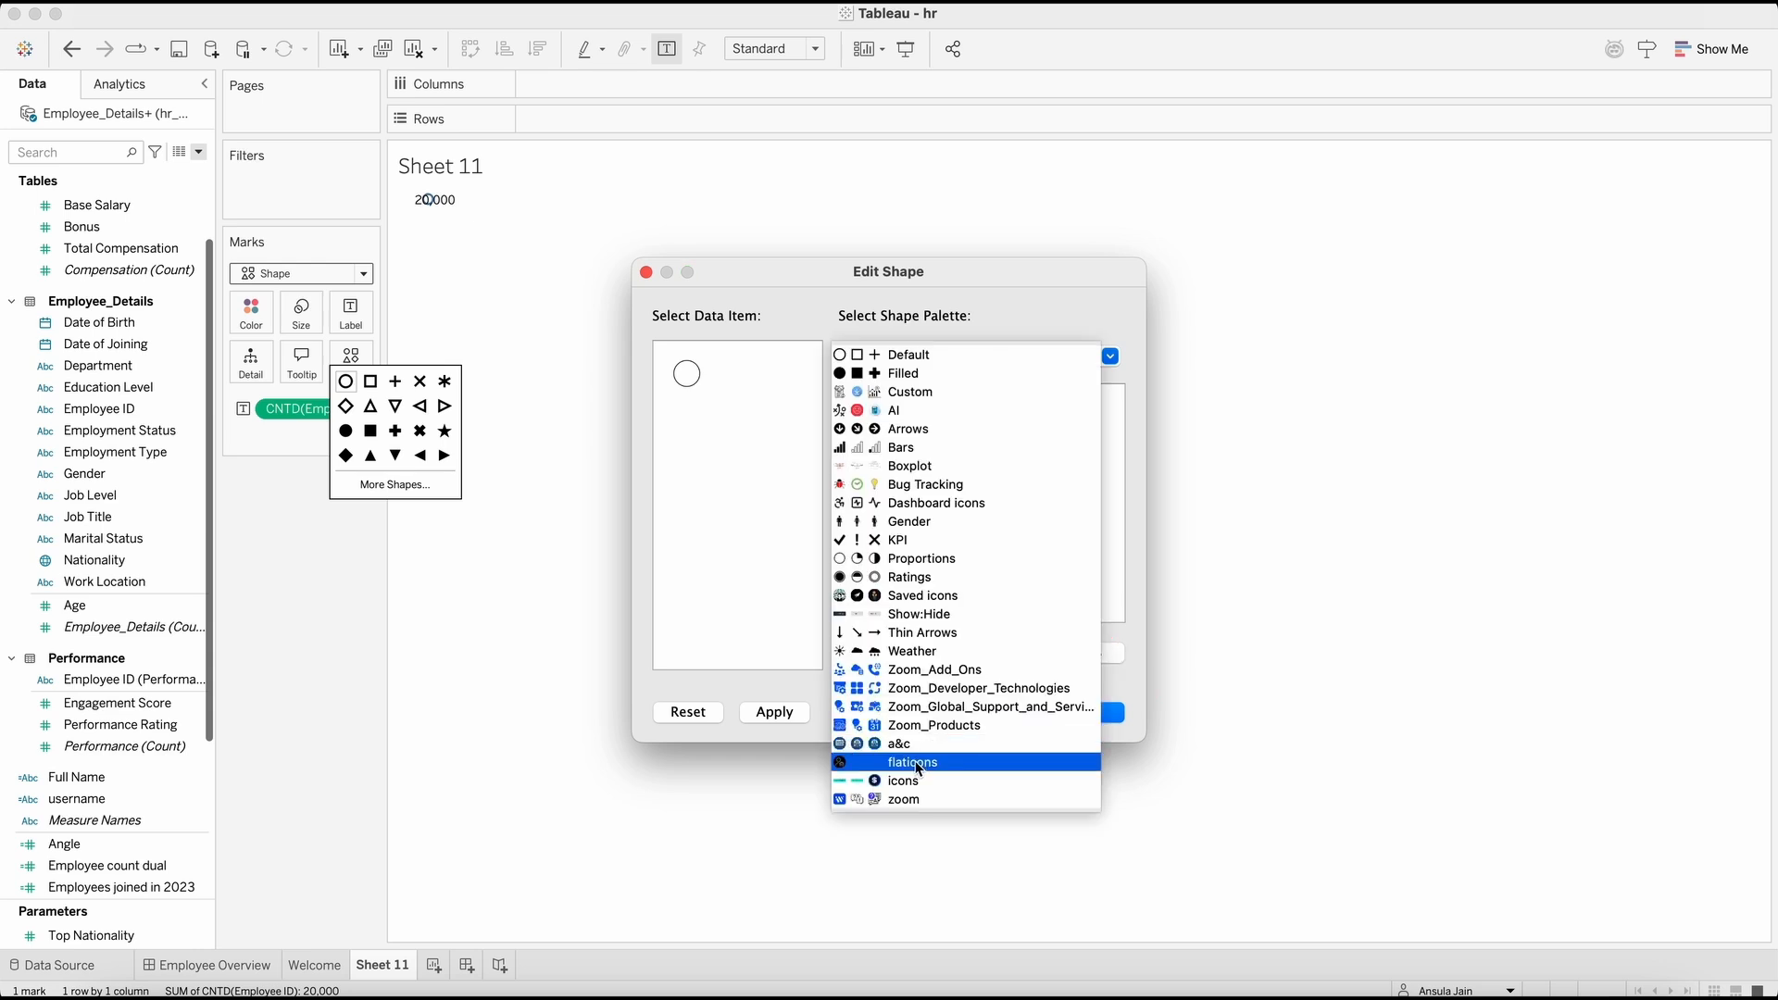
{"action": "left_click", "coordinate": [954, 764]}
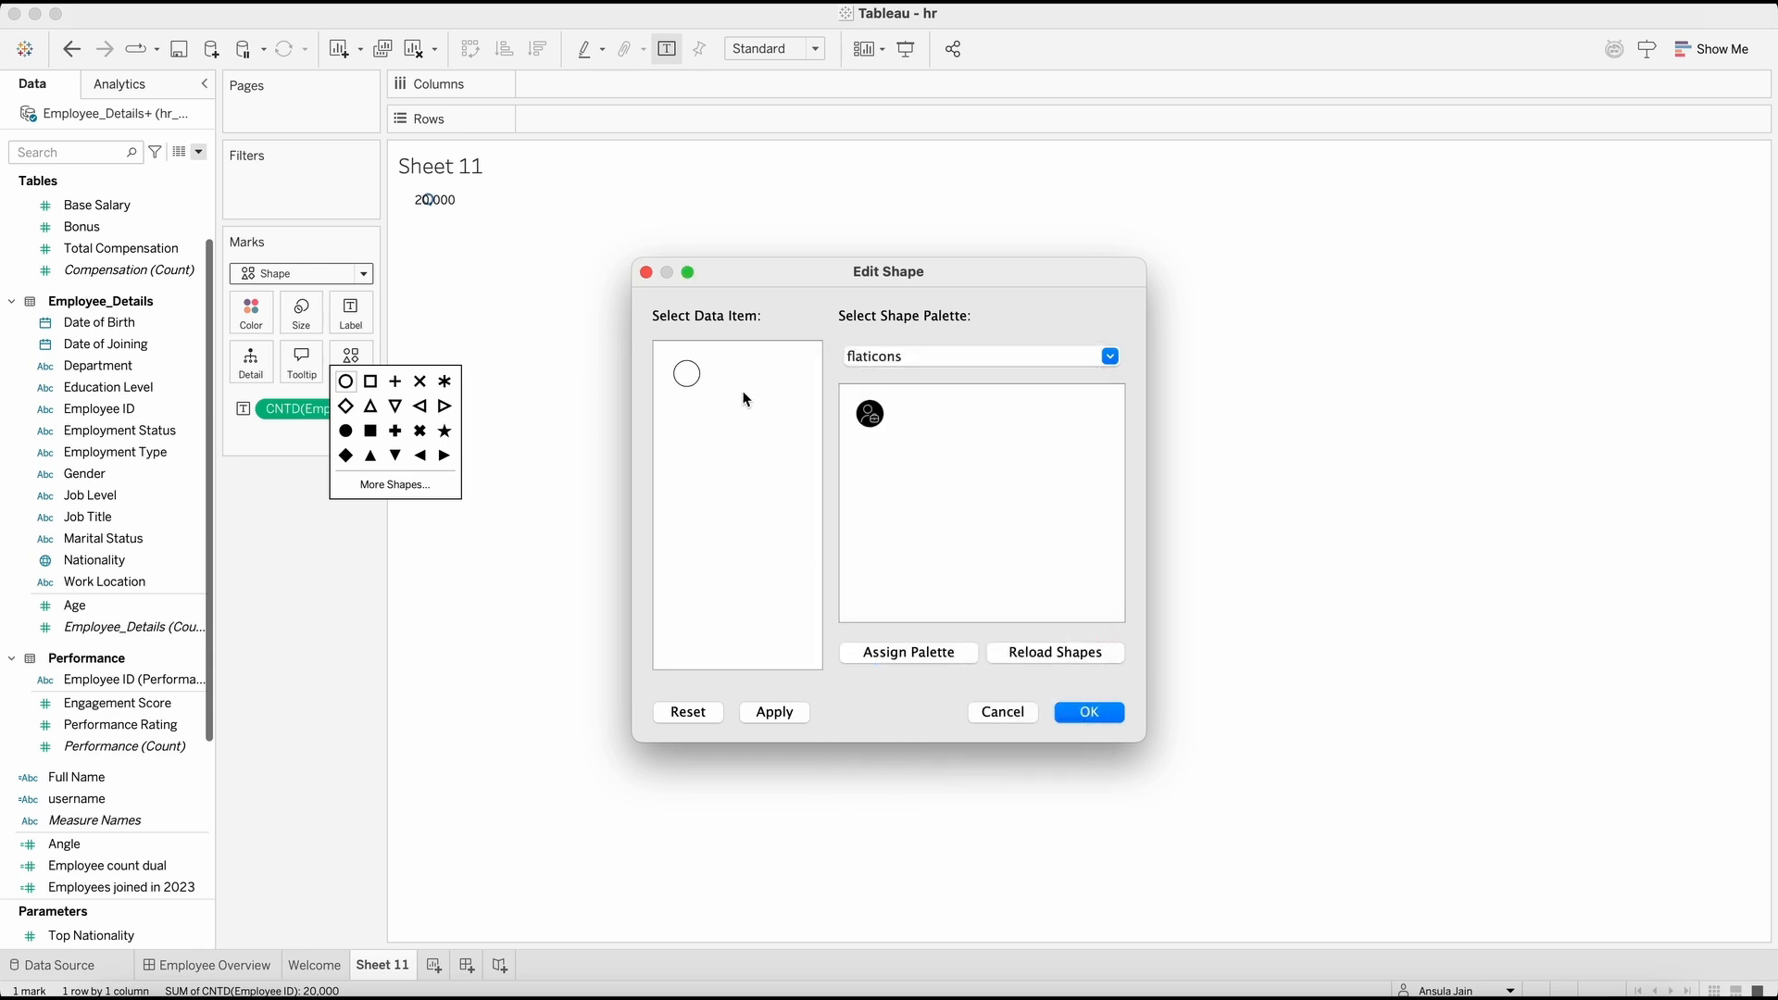
{"action": "left_click", "coordinate": [869, 414]}
{"action": "left_click", "coordinate": [1089, 712]}
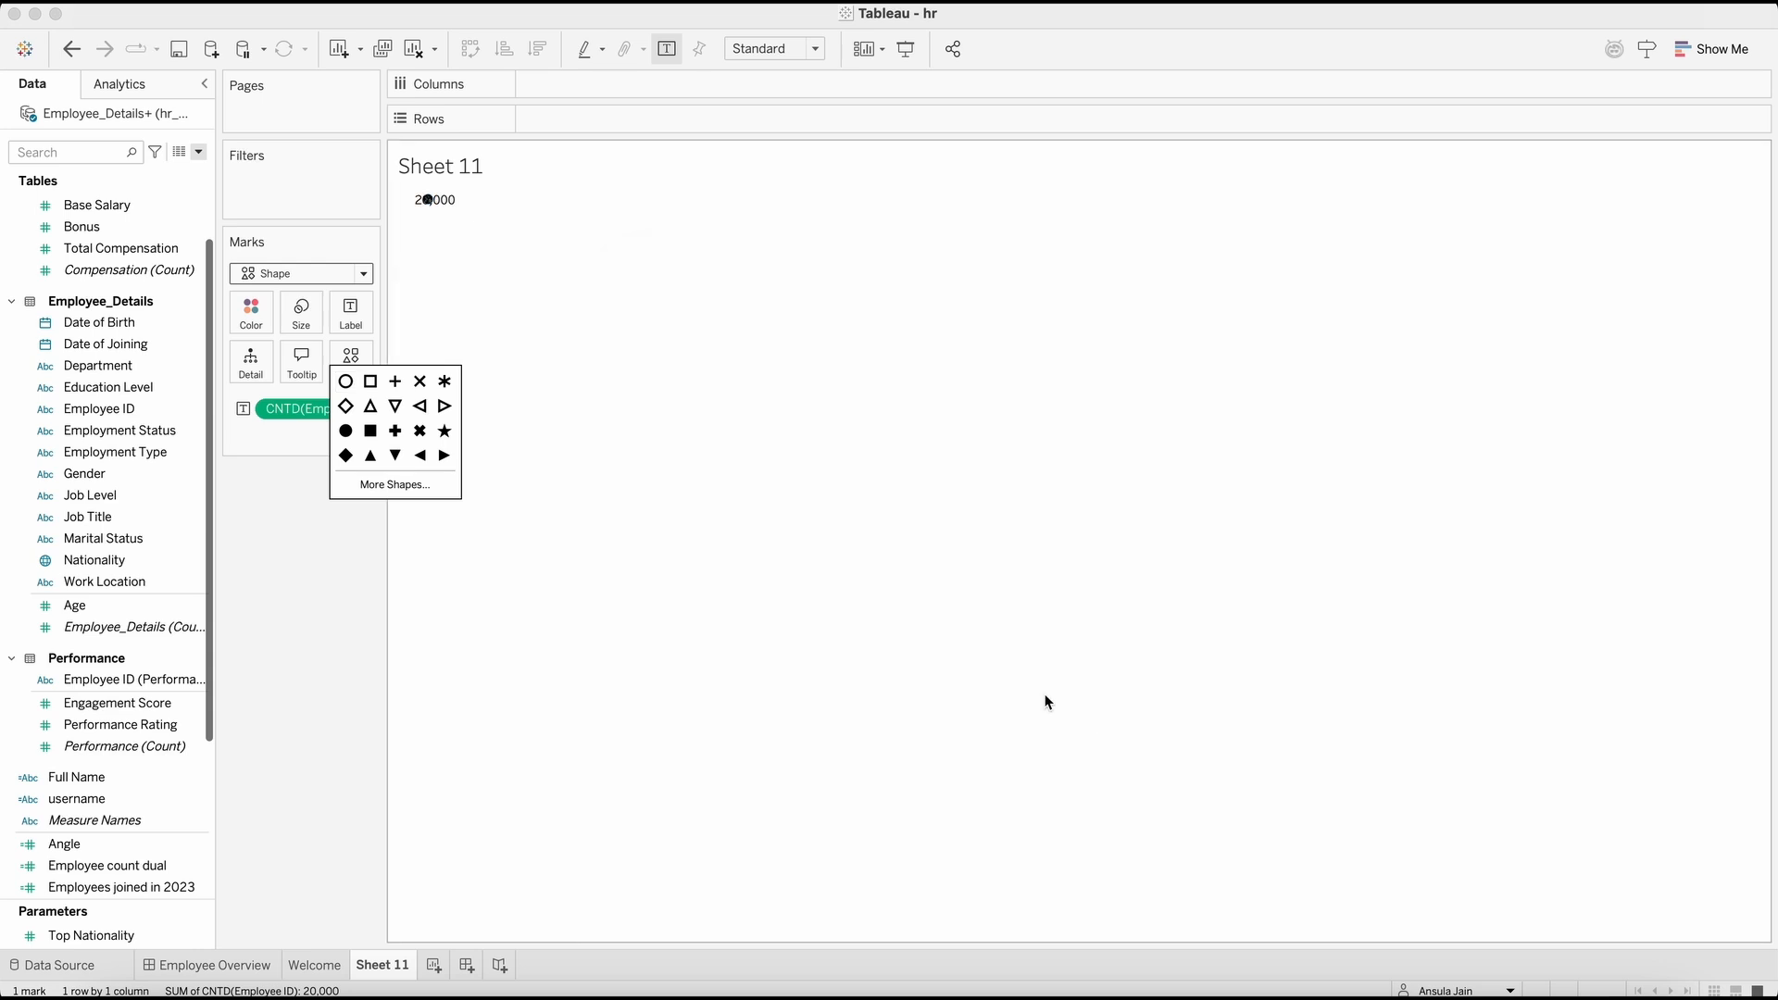
{"action": "left_click", "coordinate": [774, 51]}
{"action": "left_click", "coordinate": [778, 113]}
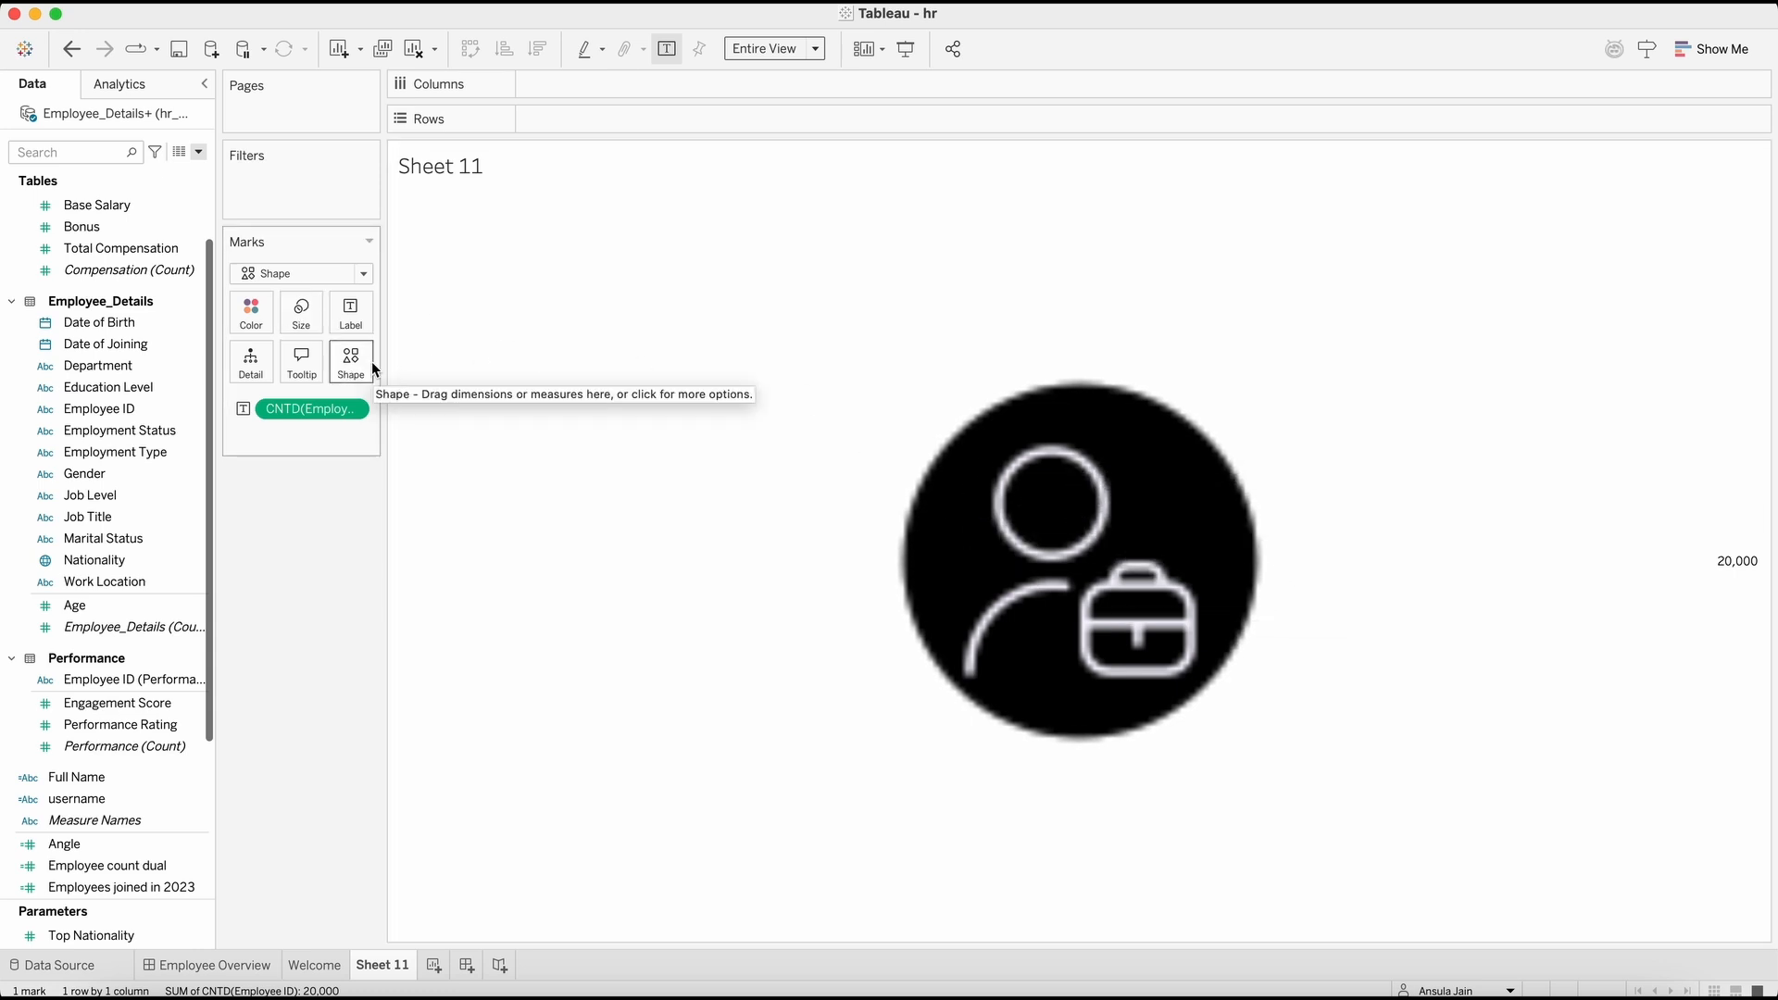
{"action": "key", "text": "super+z"}
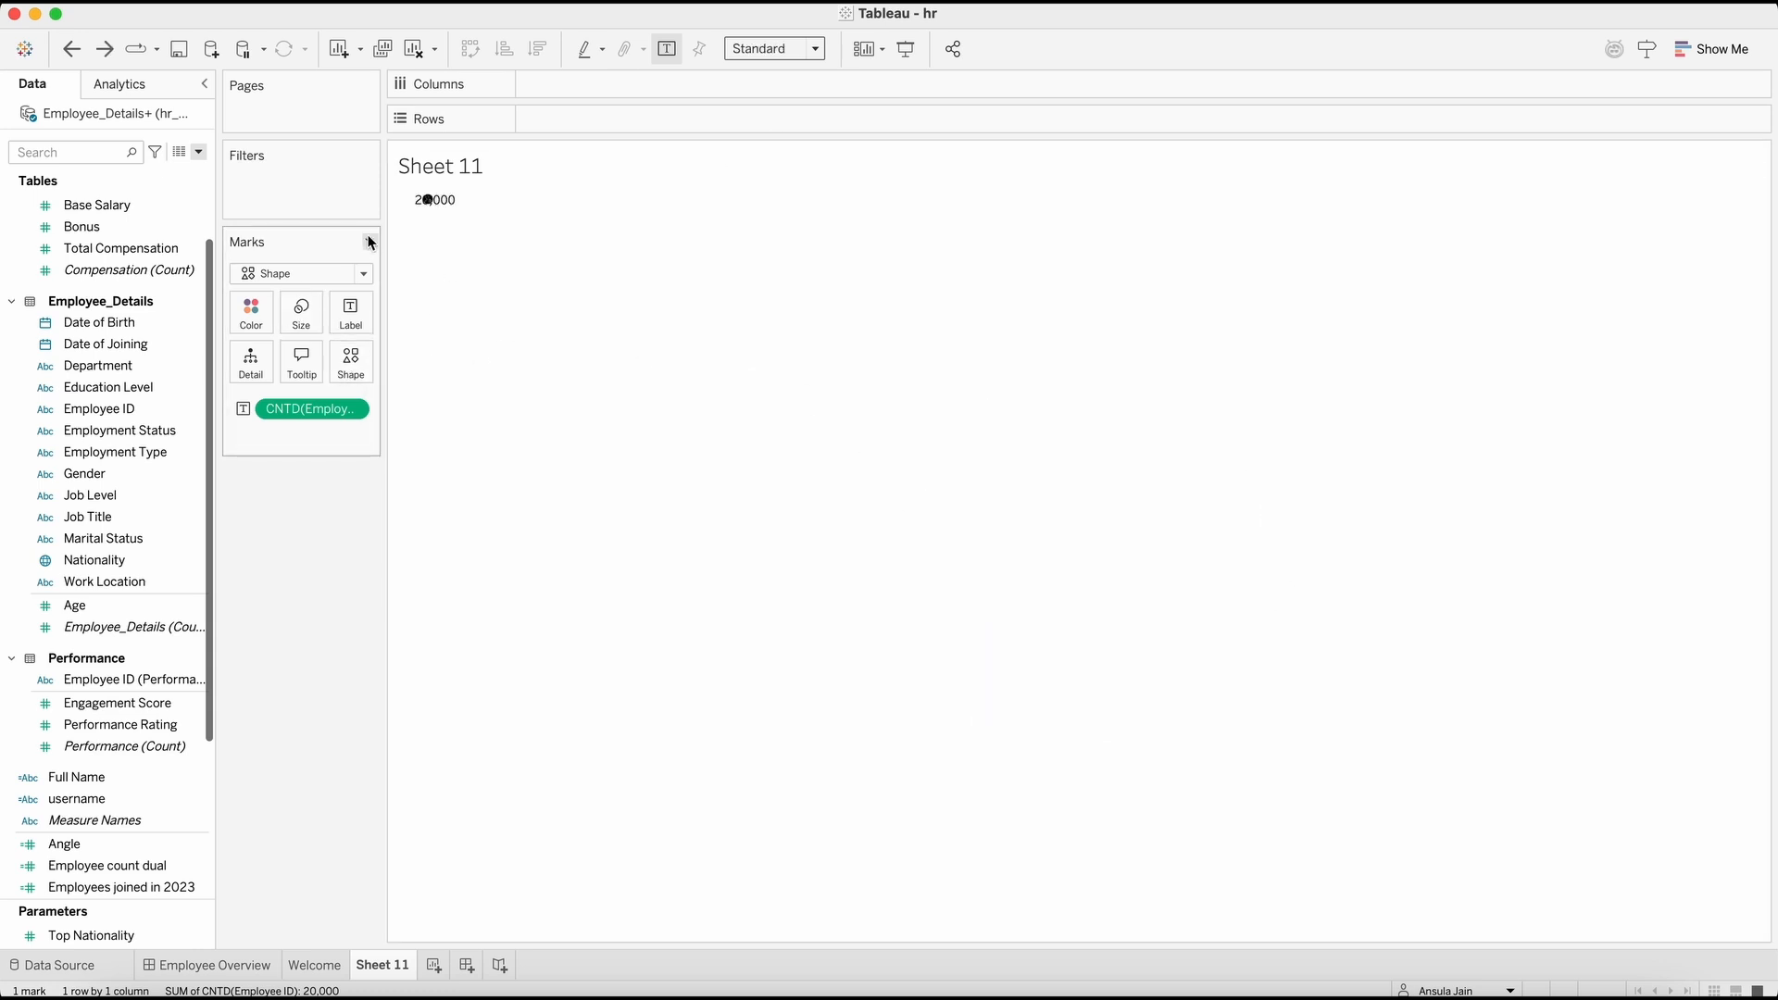
{"action": "left_click", "coordinate": [810, 50]}
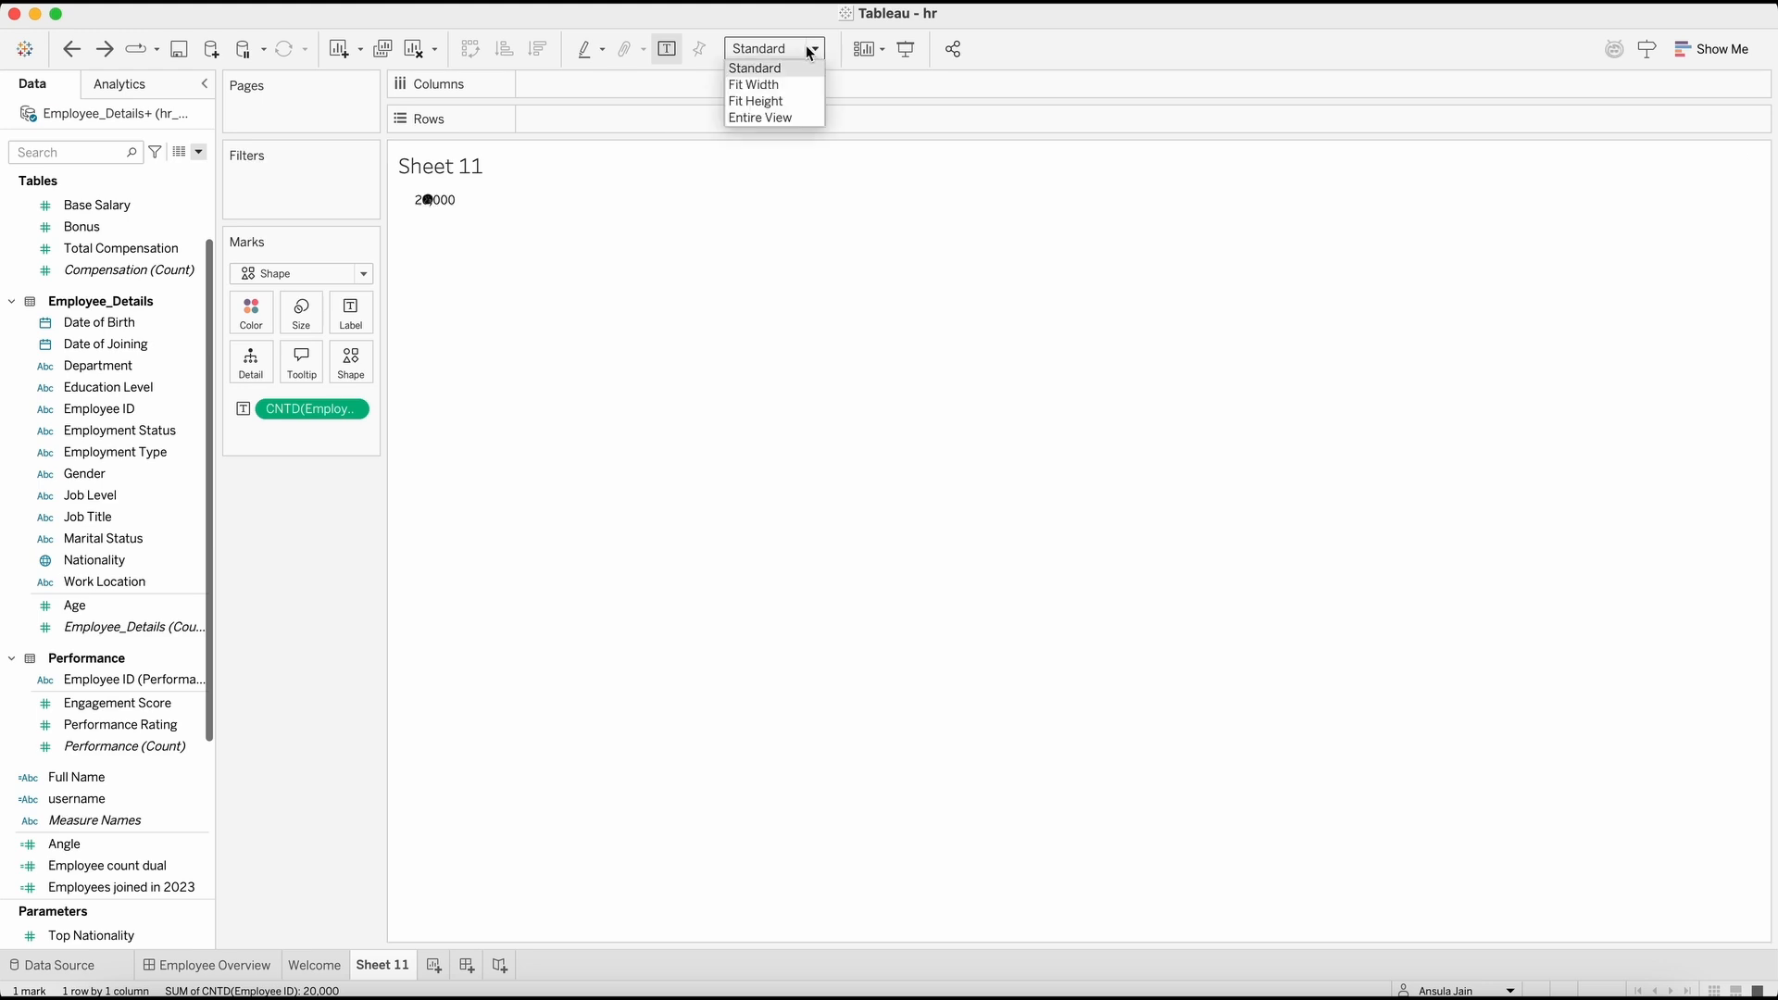
{"action": "left_click", "coordinate": [607, 228]}
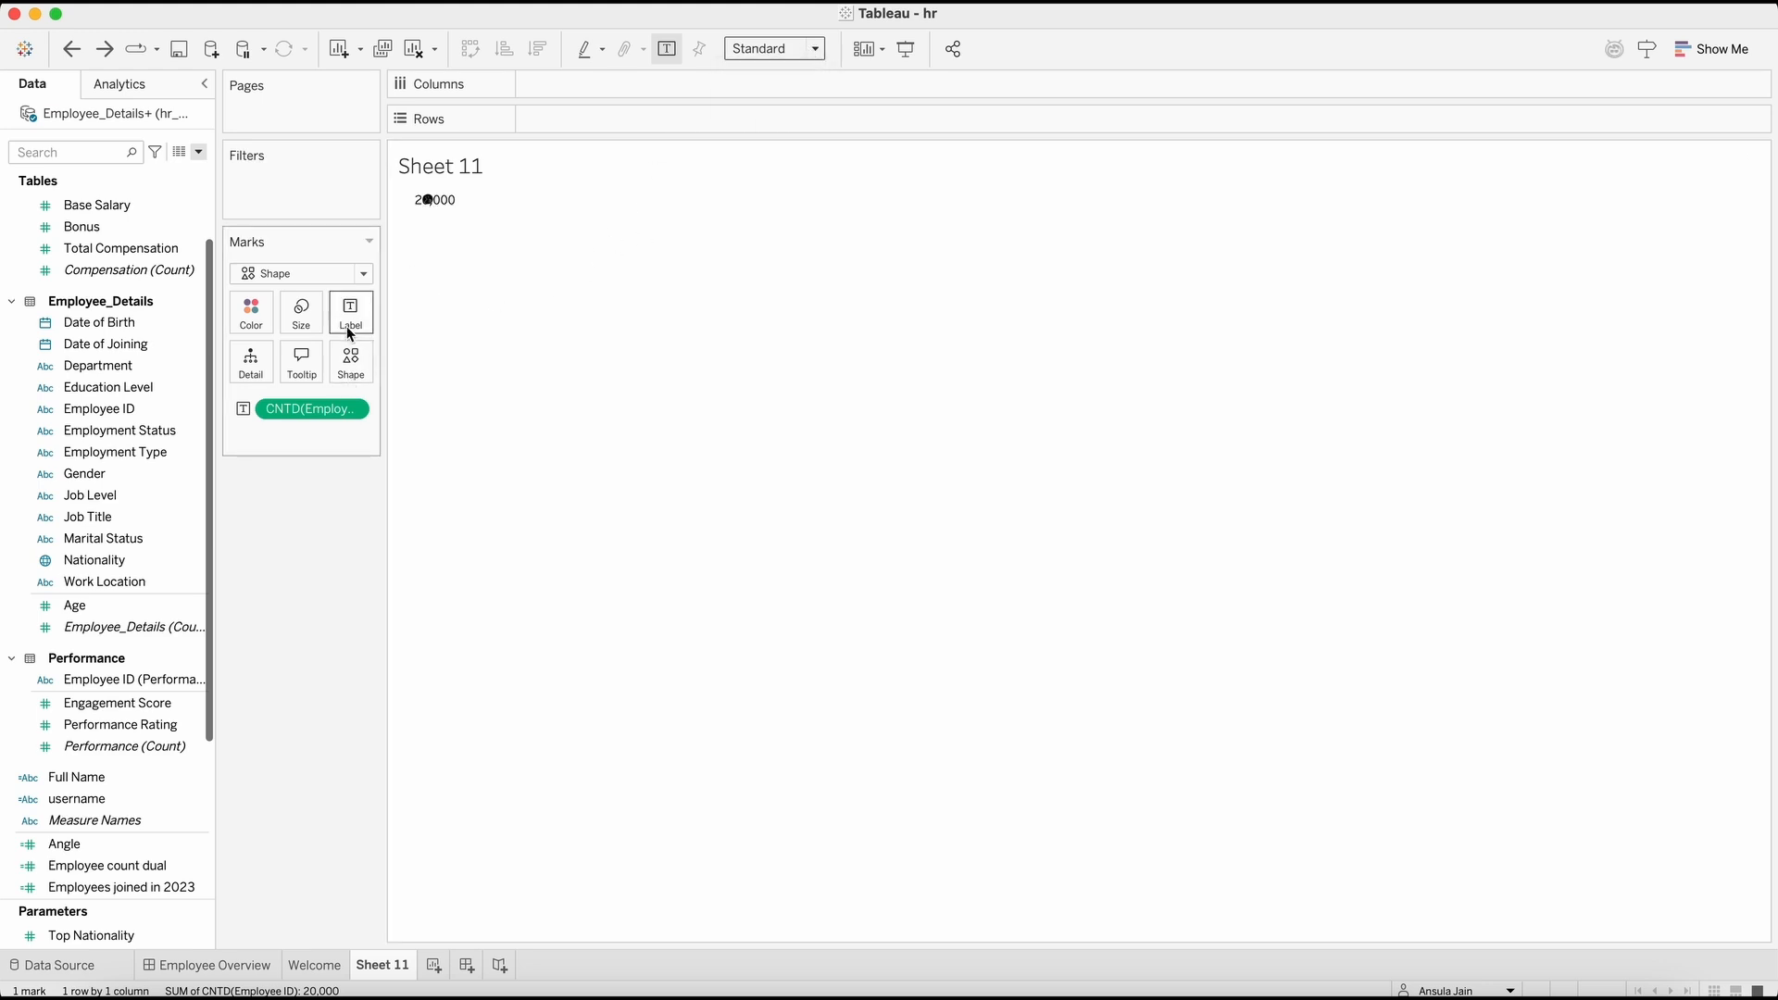
Step: Enlarge the employee icon and its cell on the sheet, adjusting the mark size so the whole circle fits
{"action": "left_click", "coordinate": [300, 320]}
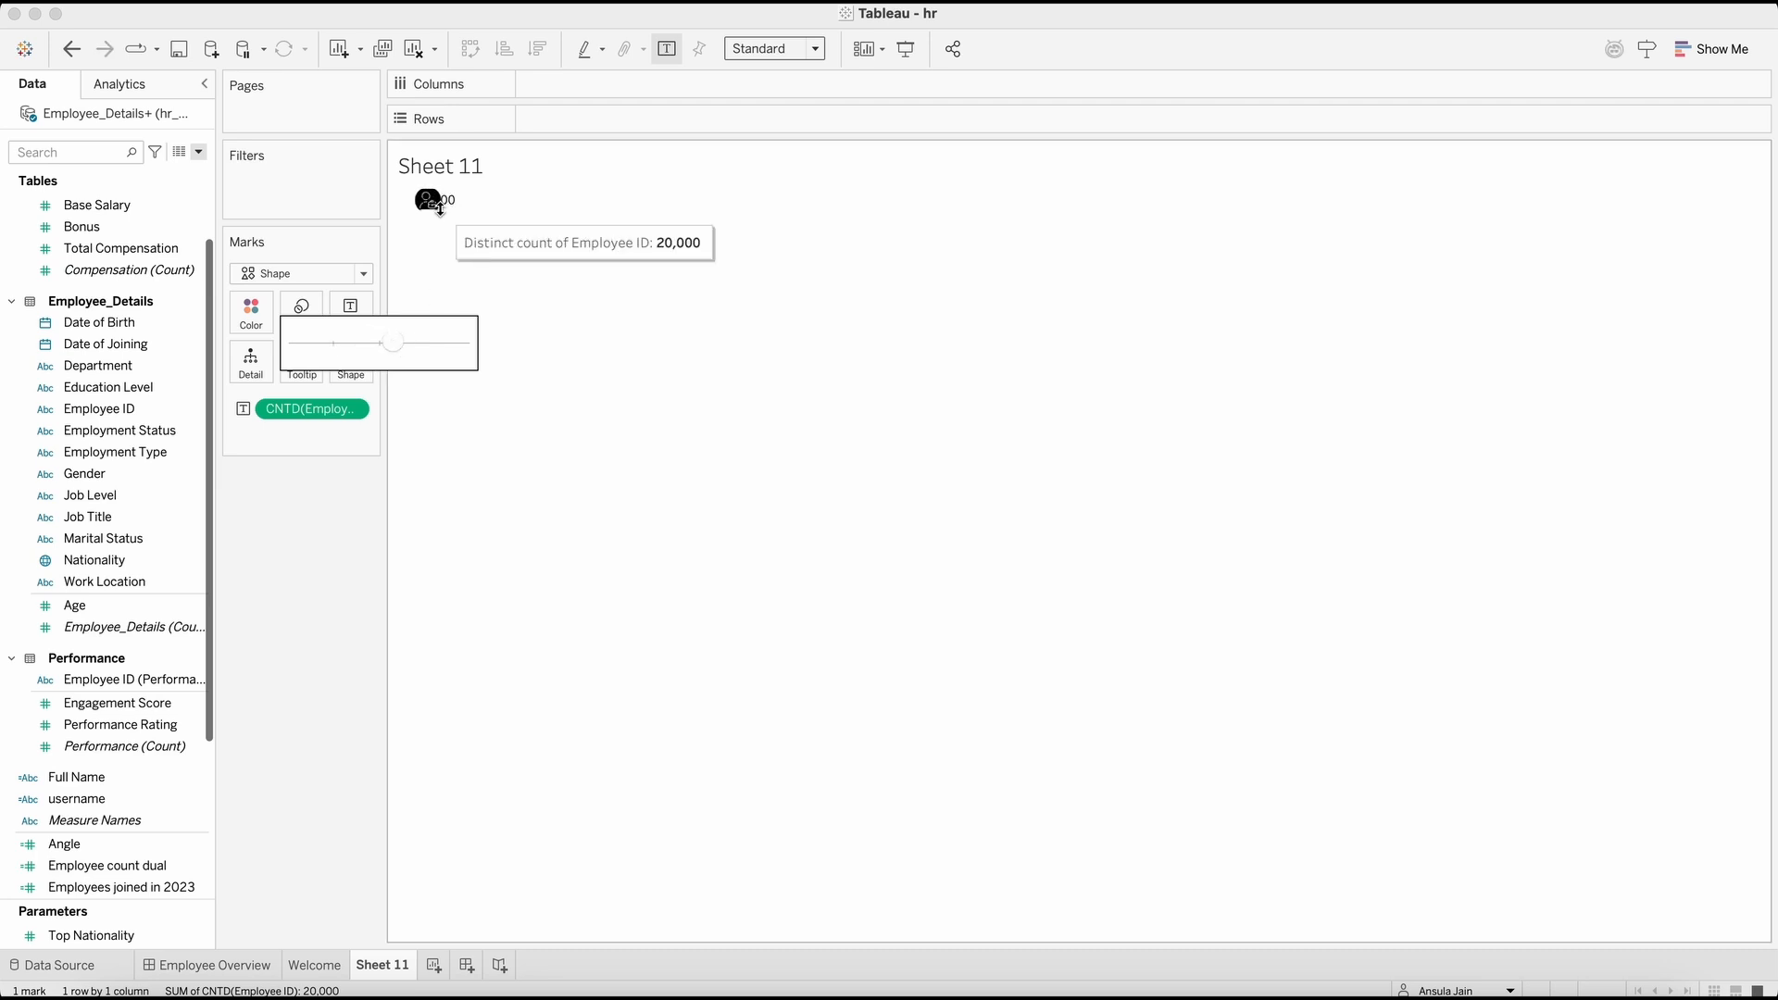
{"action": "left_click", "coordinate": [437, 274]}
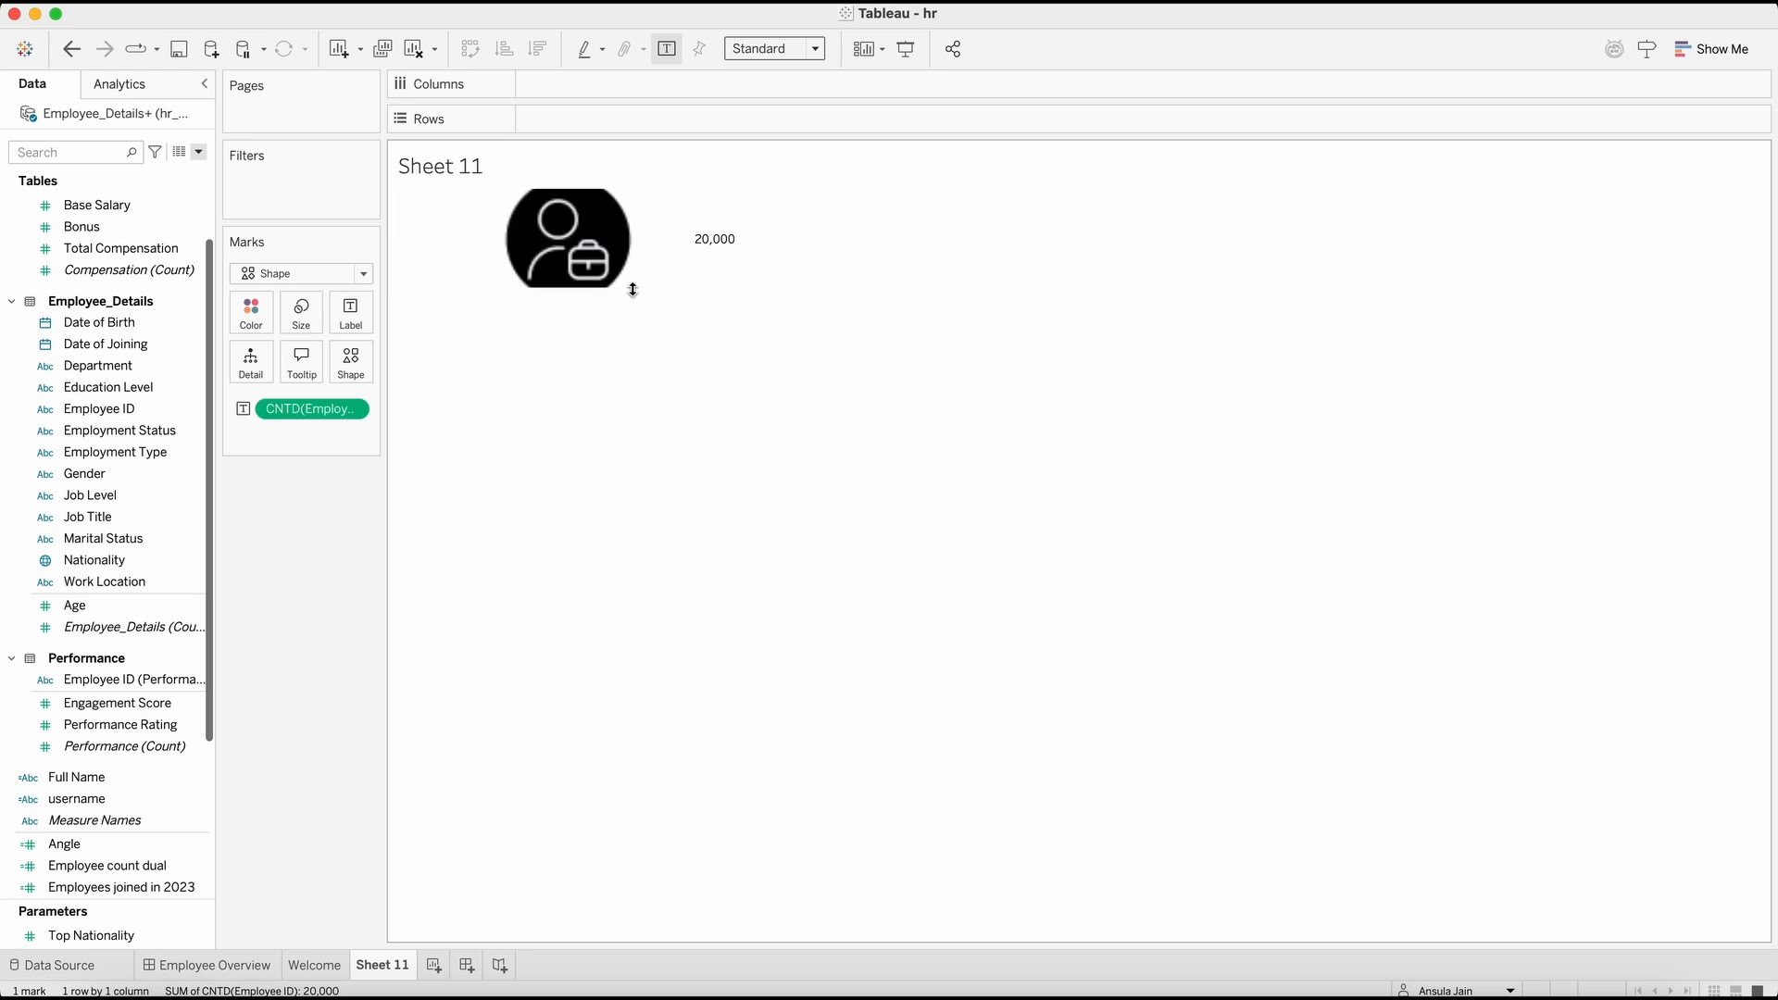
{"action": "left_click", "coordinate": [301, 312]}
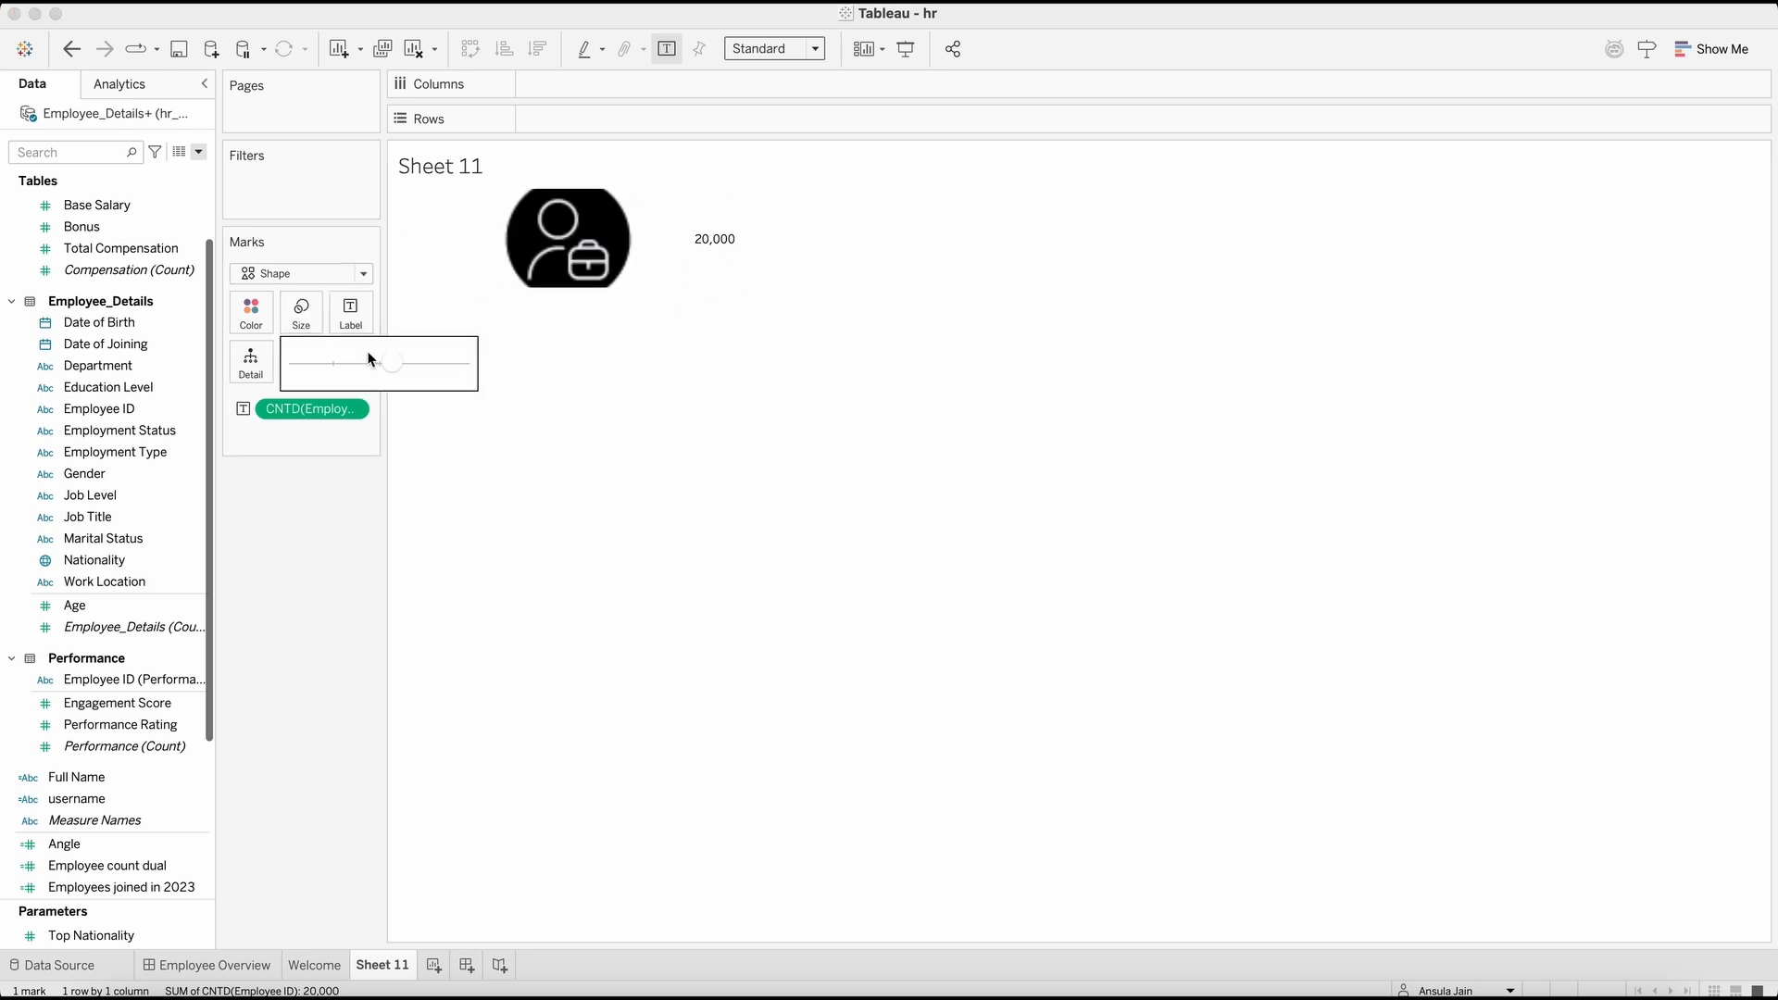
Step: Edit the mark label text to add the line "Total Employees" above the distinct count of Employee ID
{"action": "left_click", "coordinate": [350, 308]}
{"action": "left_click", "coordinate": [549, 398]}
{"action": "type", "text": "Total E"}
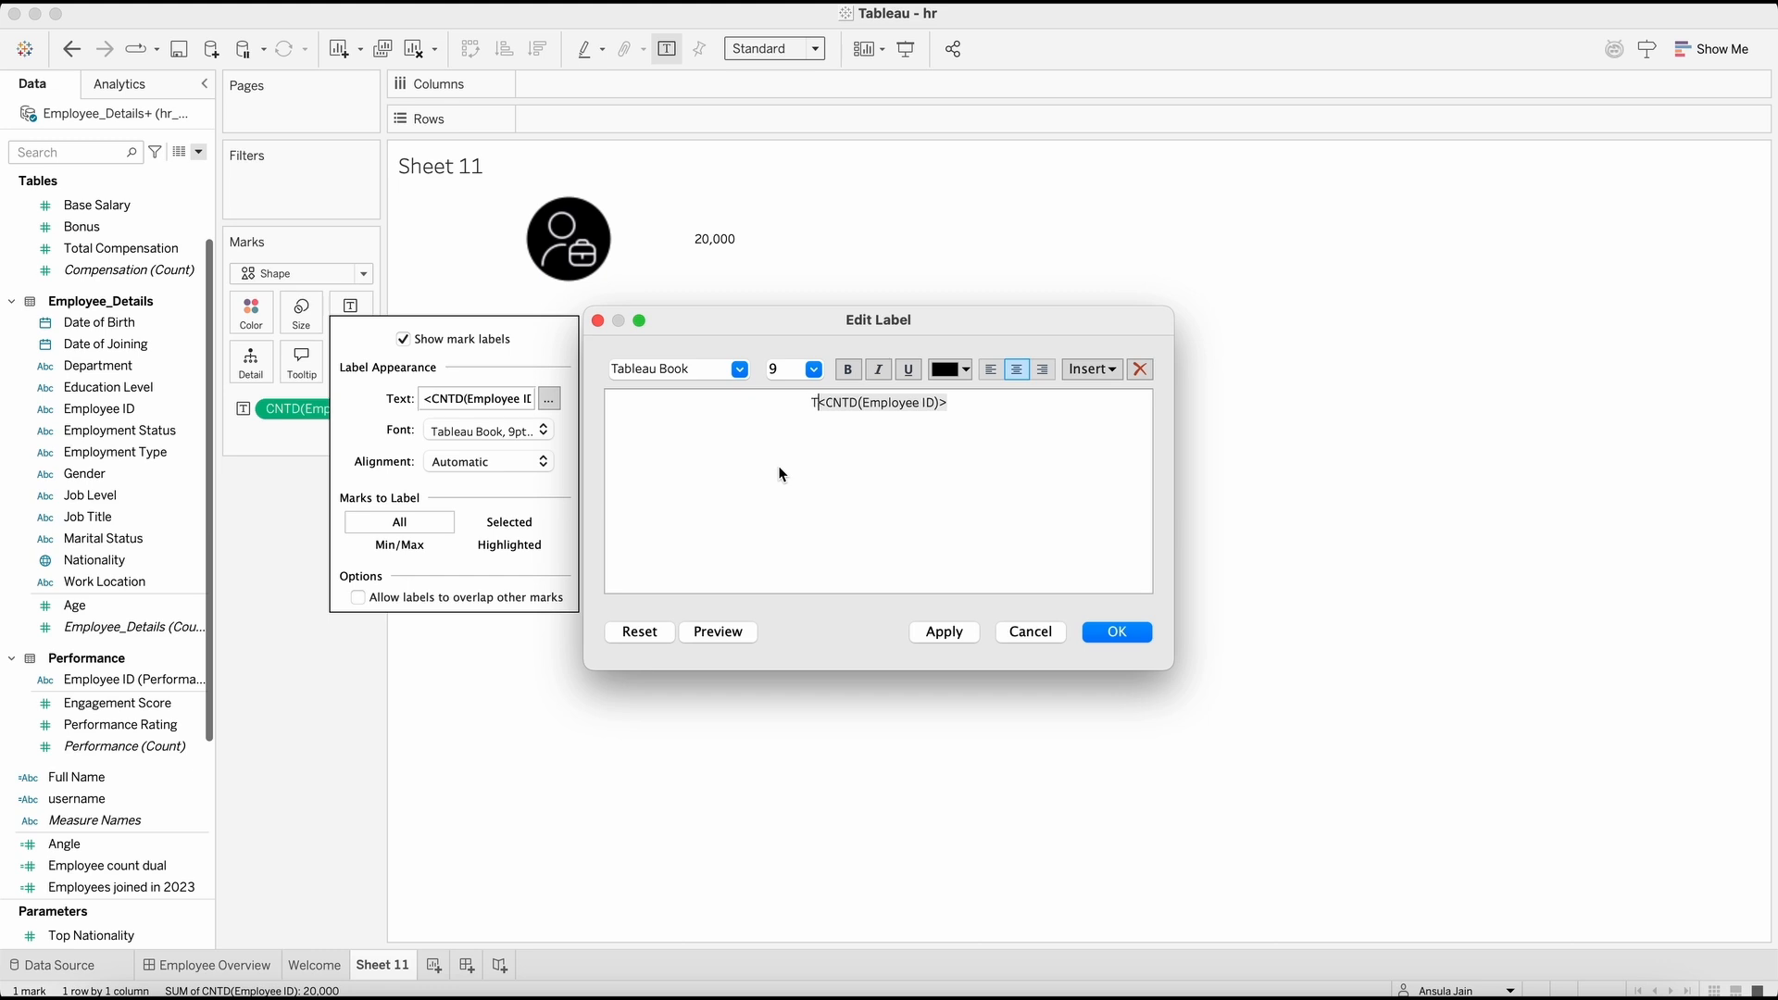
{"action": "type", "text": "mployees"}
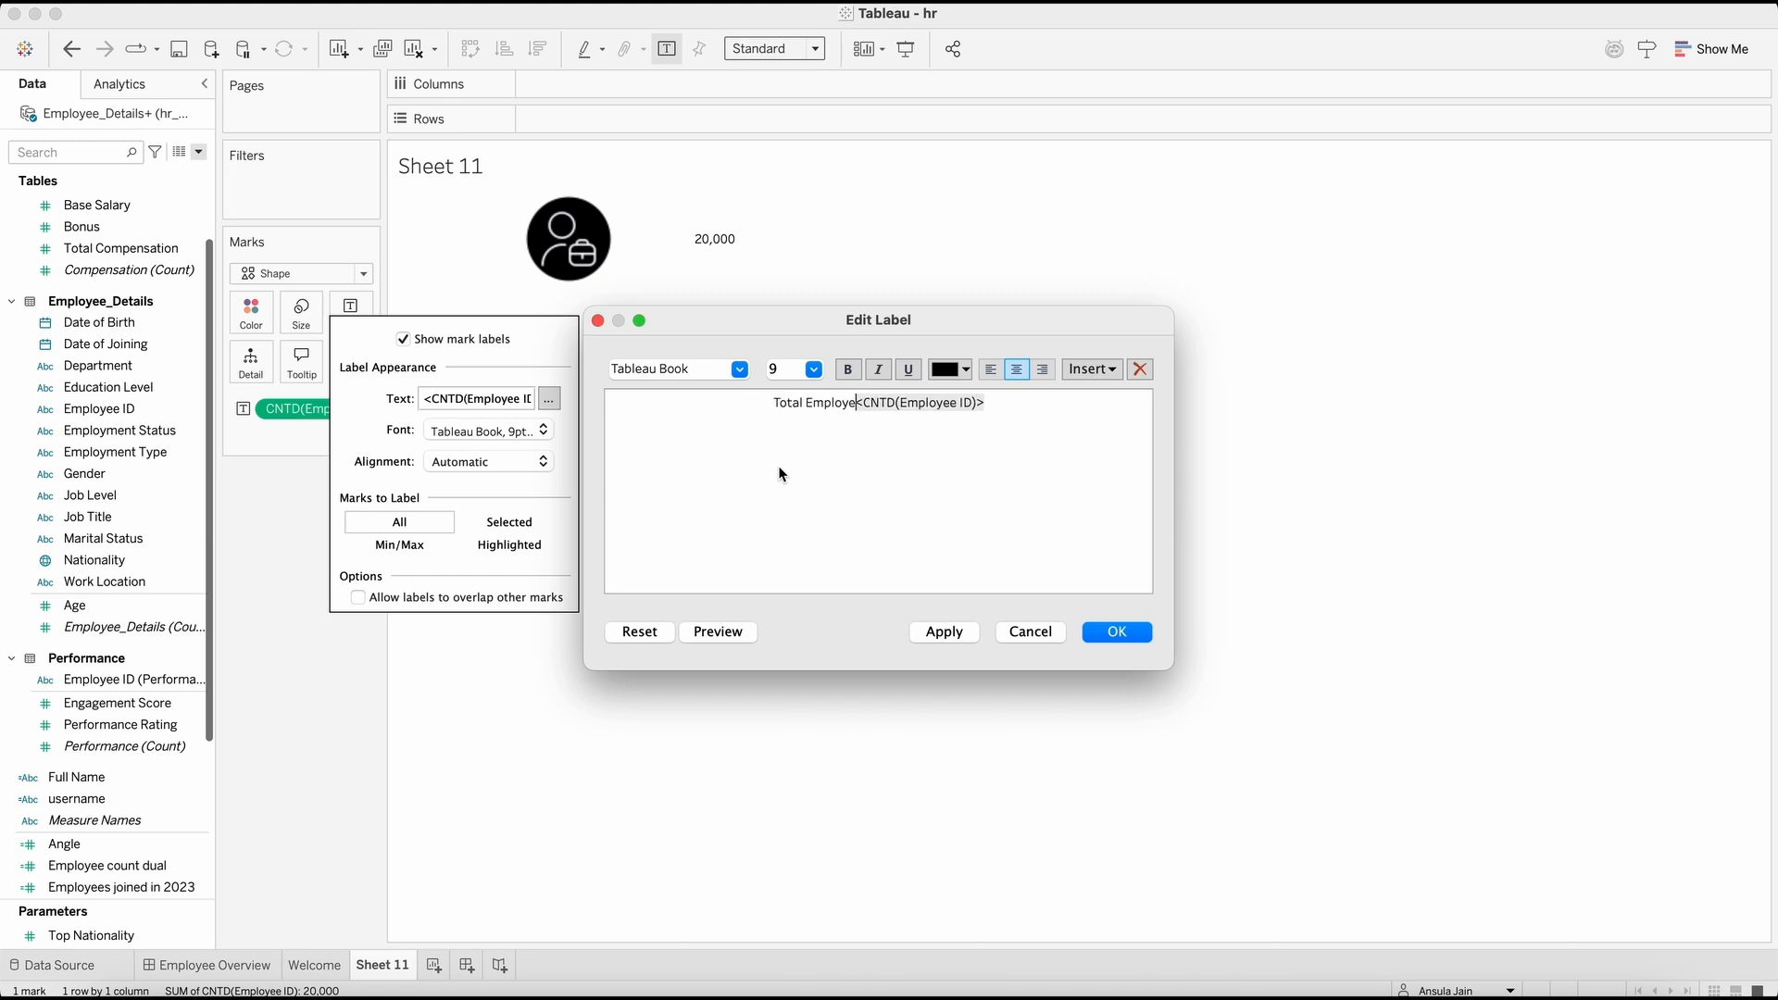
{"action": "key", "text": "Return"}
Step: Format the Employee ID count in the label as bold at size 12 and apply the label changes
{"action": "double_click", "coordinate": [843, 421]}
{"action": "left_click", "coordinate": [846, 369]}
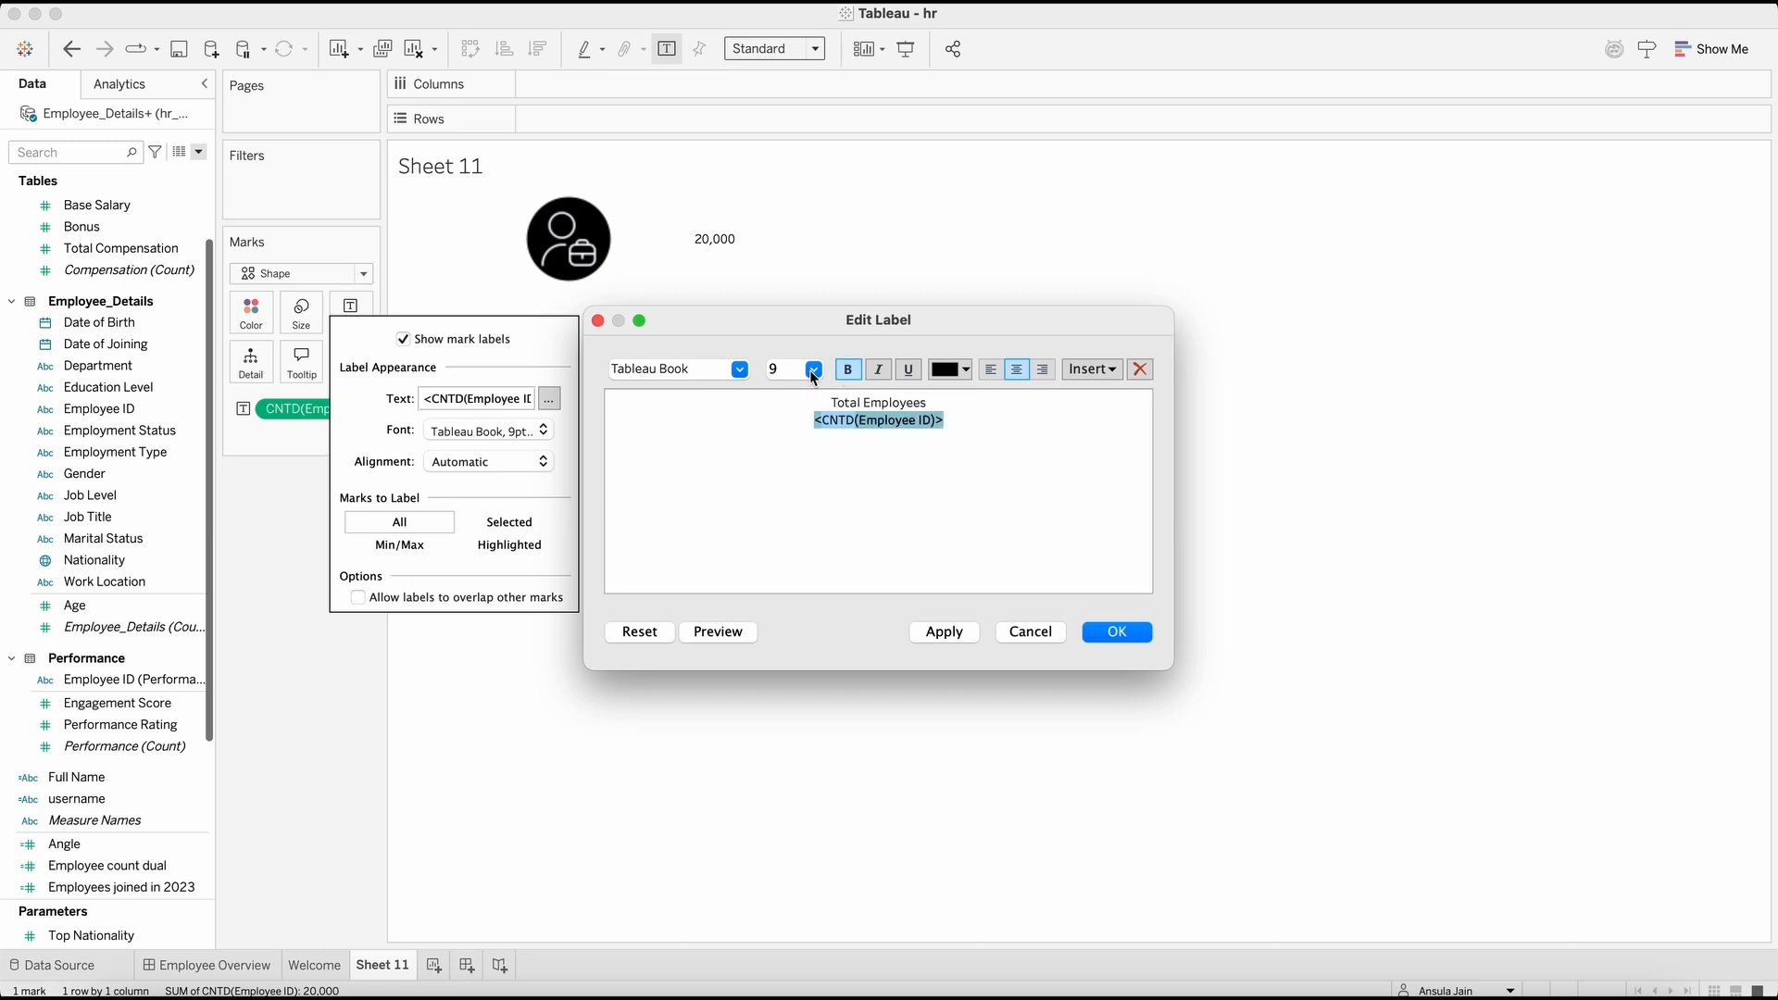
{"action": "double_click", "coordinate": [791, 367]}
{"action": "left_click", "coordinate": [843, 419]}
{"action": "left_click", "coordinate": [843, 370]}
{"action": "double_click", "coordinate": [792, 370]}
{"action": "type", "text": "12"}
{"action": "left_click", "coordinate": [1135, 629]}
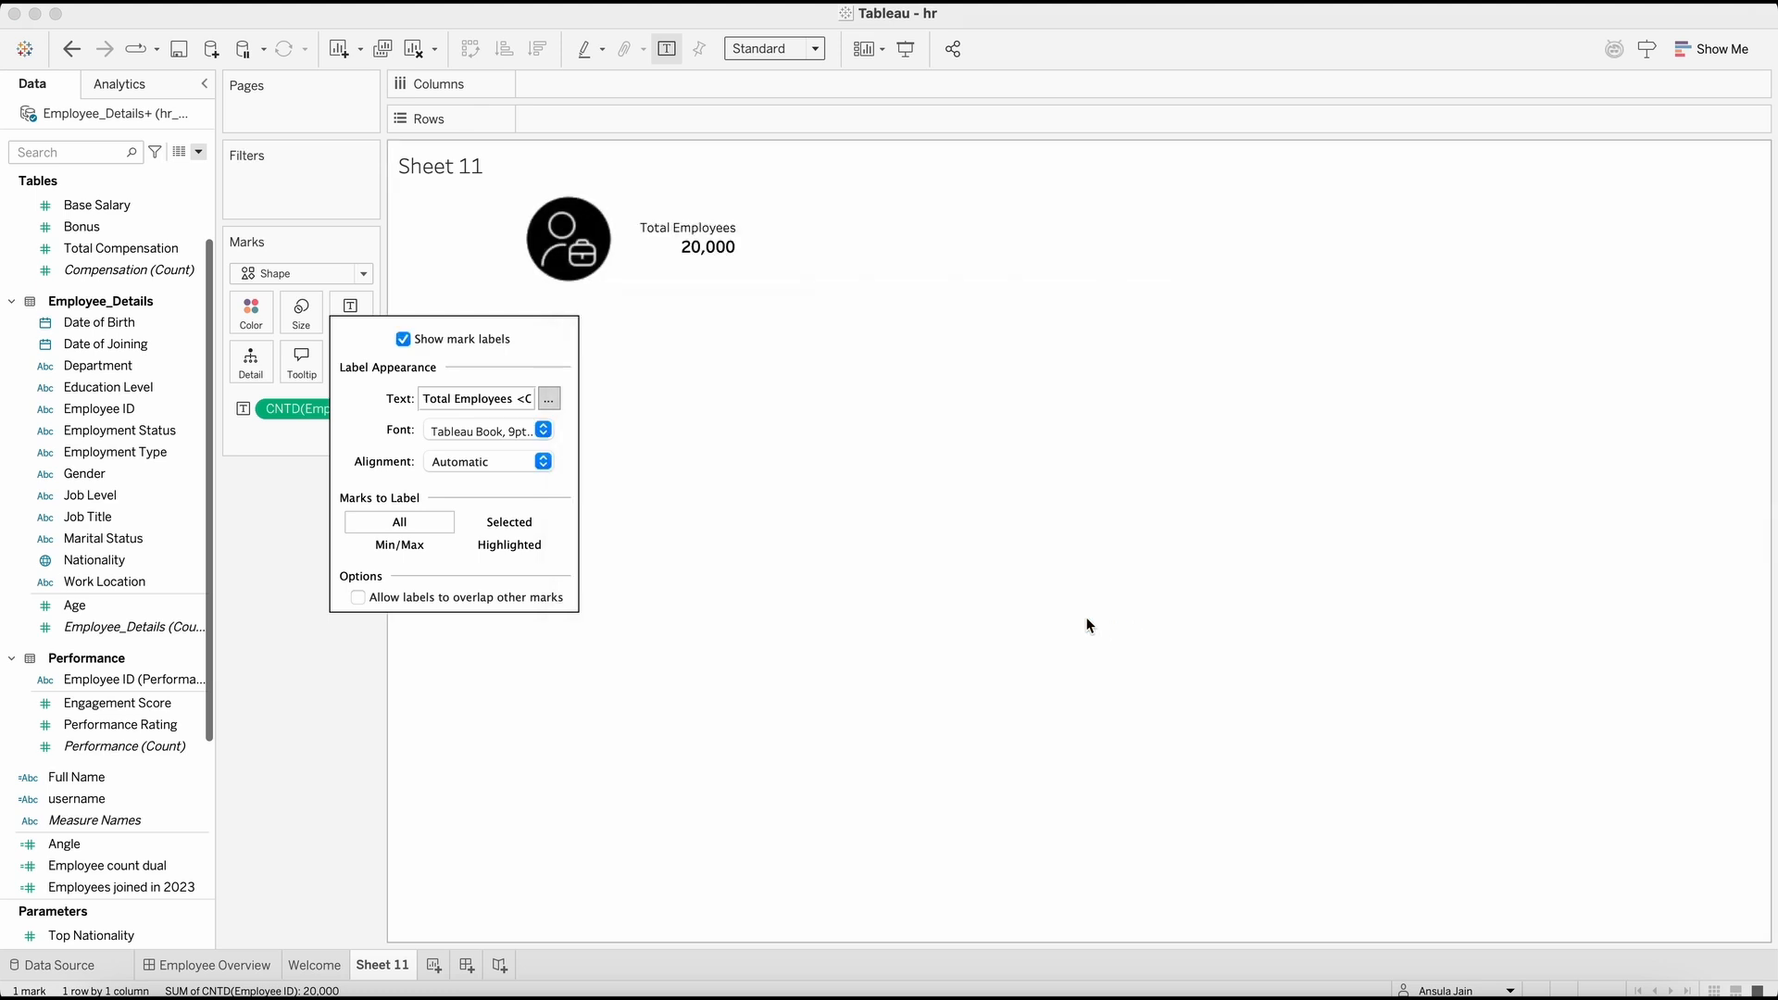